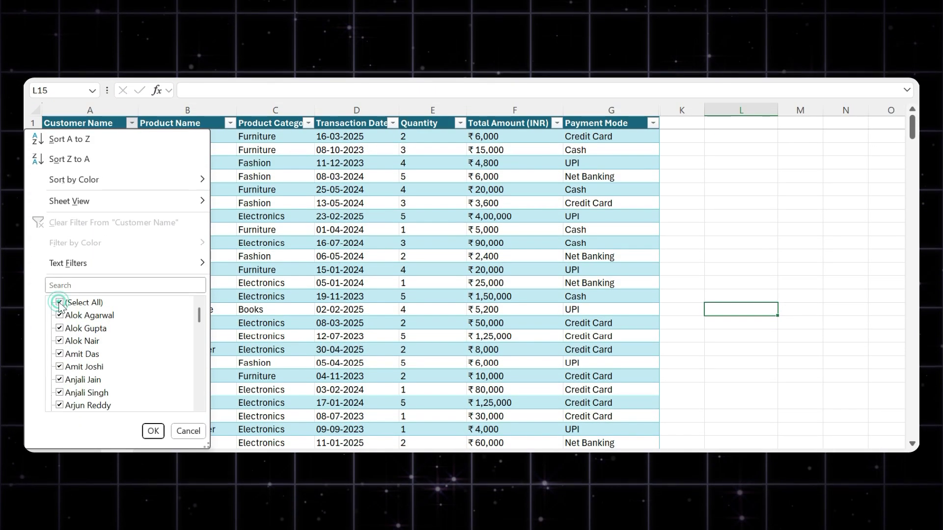
# Filter the data to a few selected customers, then restore all rows.
pyautogui.click(60, 328)
pyautogui.click(59, 354)
pyautogui.click(153, 430)
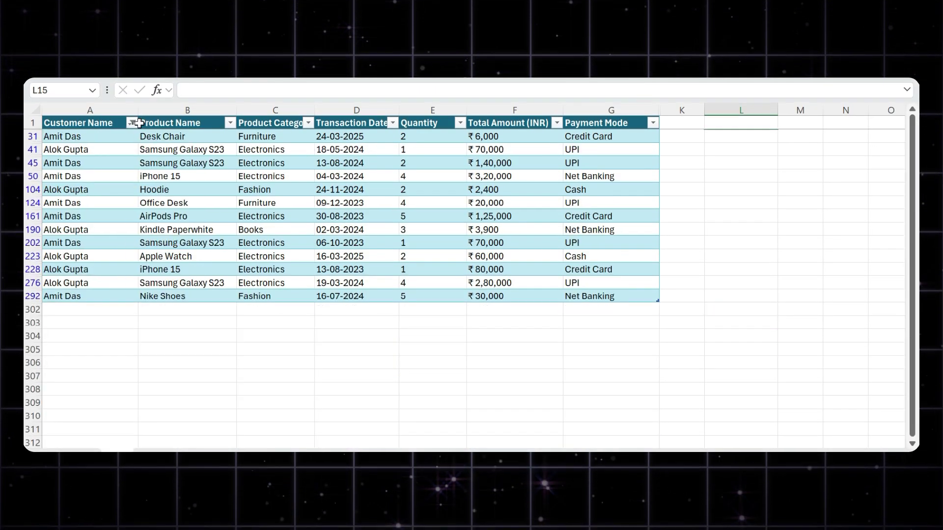
pyautogui.click(139, 122)
pyautogui.click(132, 123)
pyautogui.click(59, 367)
pyautogui.click(60, 329)
pyautogui.click(155, 428)
pyautogui.click(132, 120)
pyautogui.click(61, 300)
pyautogui.click(154, 429)
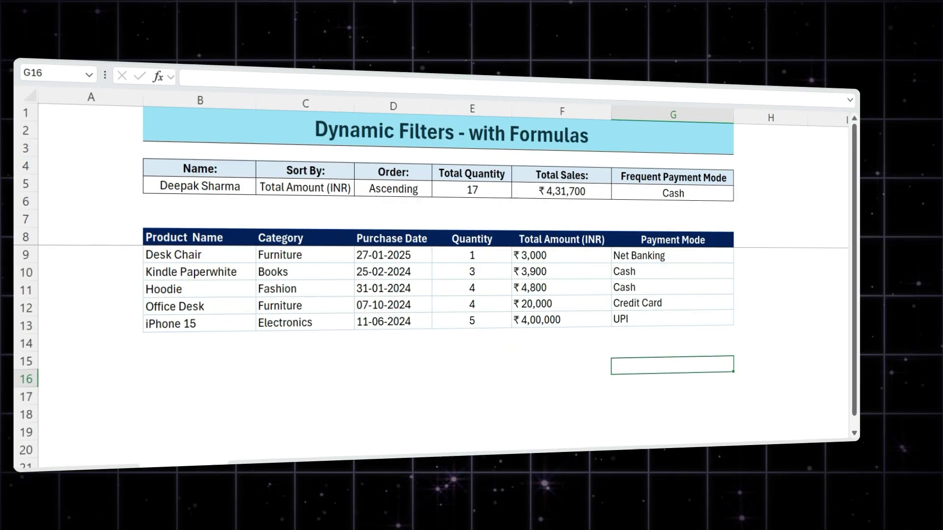
# On the dynamic-formula sheet, pick another customer and sort by Quantity, Descending.
pyautogui.click(233, 187)
pyautogui.click(260, 188)
pyautogui.click(210, 251)
pyautogui.click(314, 190)
pyautogui.click(354, 192)
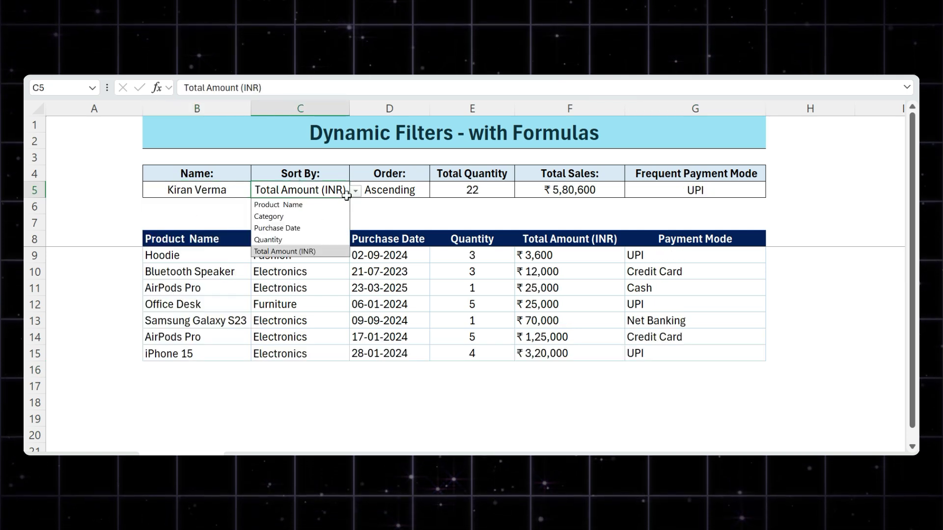
pyautogui.click(268, 239)
pyautogui.click(415, 191)
pyautogui.click(436, 192)
pyautogui.click(372, 216)
# Sort by Total Amount (INR) and inspect the Total Quantity, Total Sales and Payment Mode formulas.
pyautogui.moveTo(472, 255); pyautogui.dragTo(472, 353)
pyautogui.click(319, 190)
pyautogui.click(355, 192)
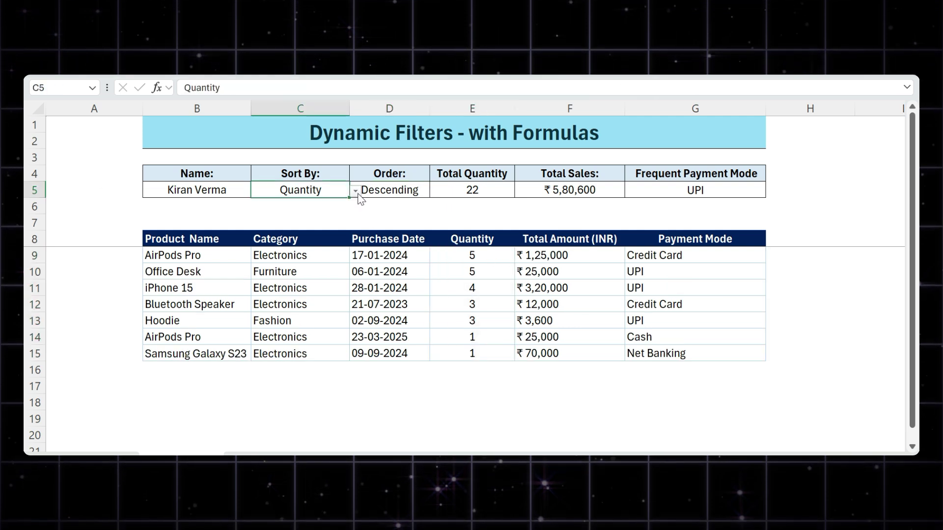
pyautogui.click(269, 251)
pyautogui.moveTo(565, 255); pyautogui.dragTo(565, 353)
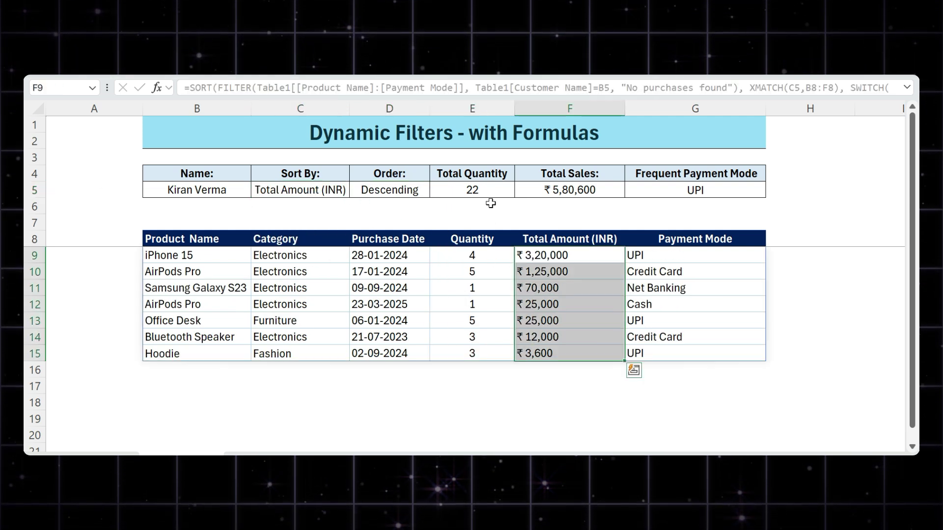
pyautogui.click(486, 197)
pyautogui.moveTo(472, 255); pyautogui.dragTo(472, 353)
pyautogui.click(565, 191)
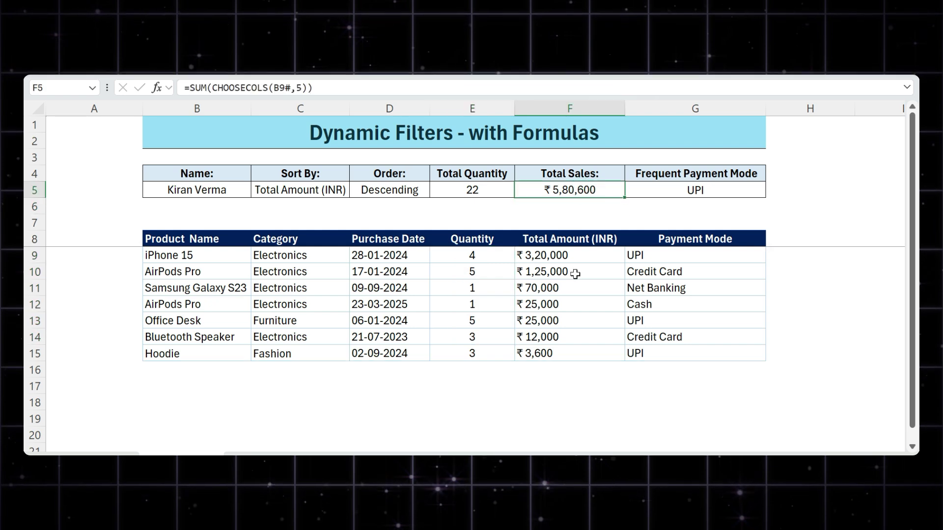
pyautogui.click(637, 191)
# On the Slicer & Pivot Table sheet, filter the pivot table to several customers with the slicer.
pyautogui.hotkey('ctrl', 'pagedown')
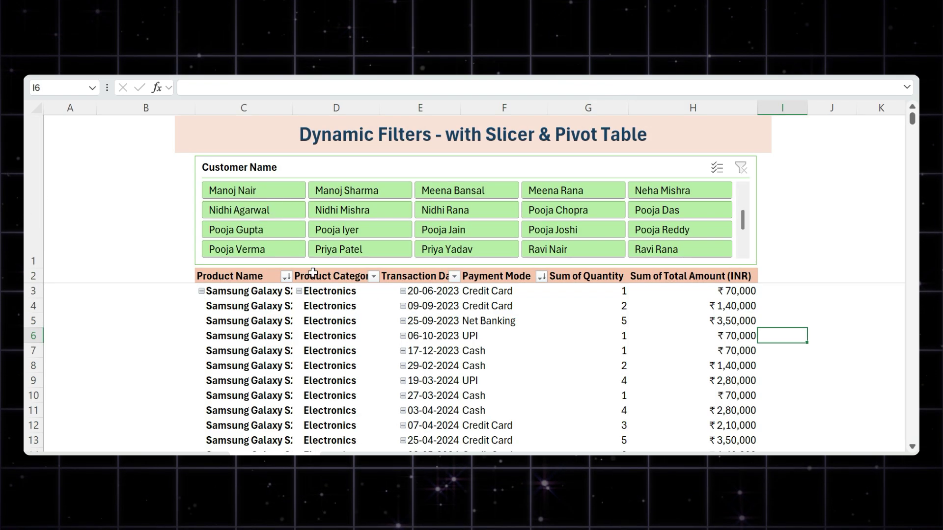
pyautogui.click(293, 191)
pyautogui.click(432, 191)
pyautogui.click(445, 210)
pyautogui.moveTo(274, 211); pyautogui.dragTo(473, 252)
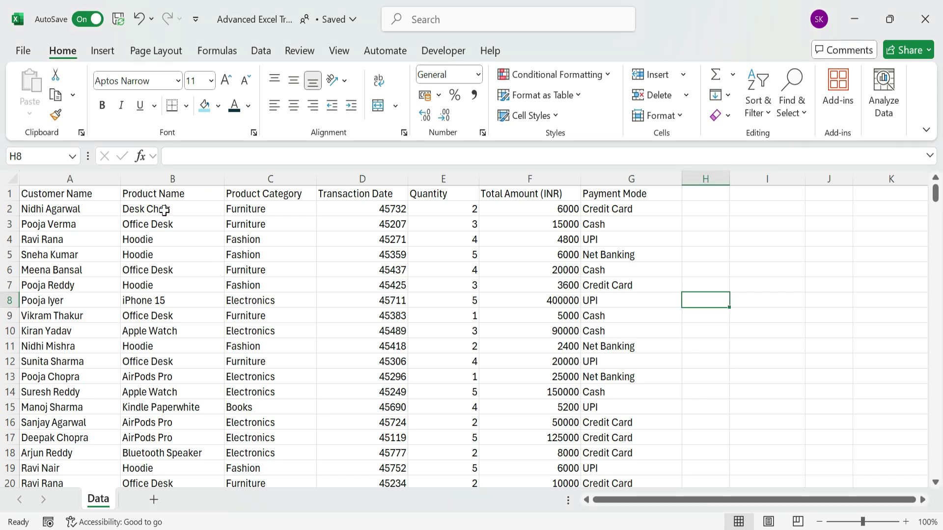
# Convert the transaction data A1:G301 into an Excel table (Table2).
pyautogui.click(93, 191)
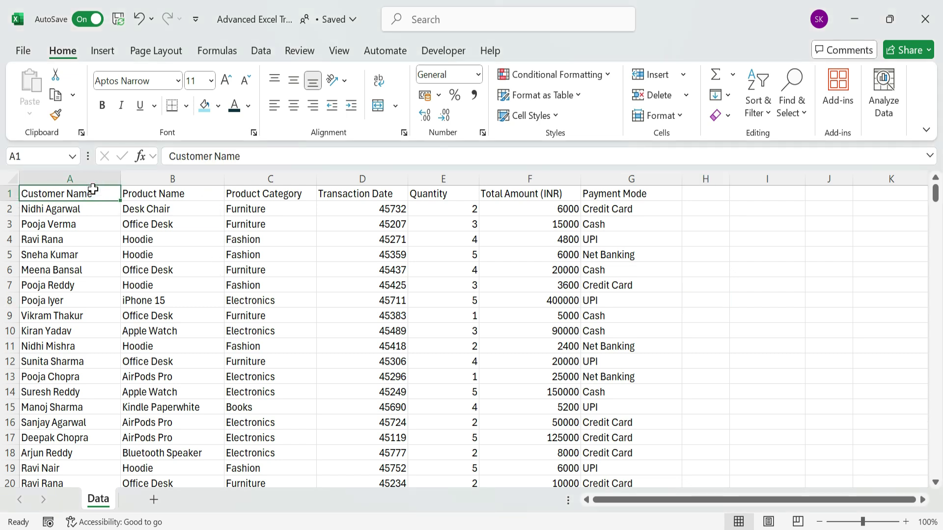
pyautogui.hotkey('ctrl', 'shift', 'Right')
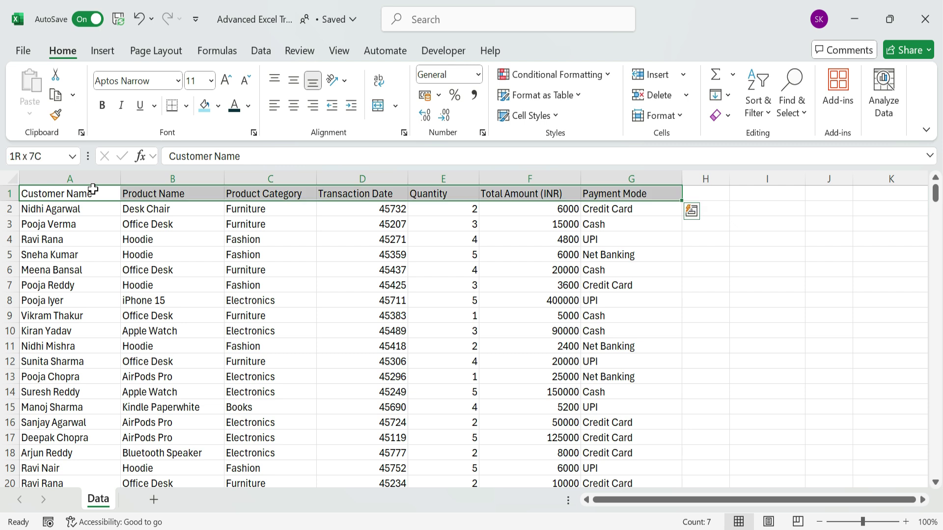
pyautogui.hotkey('ctrl', 'shift', 'Down')
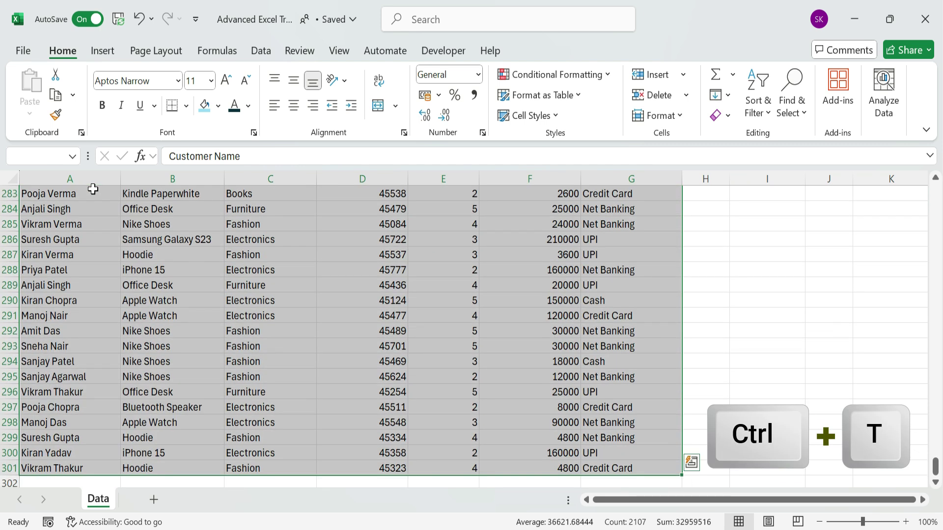
pyautogui.hotkey('ctrl', 't')
pyautogui.click(500, 352)
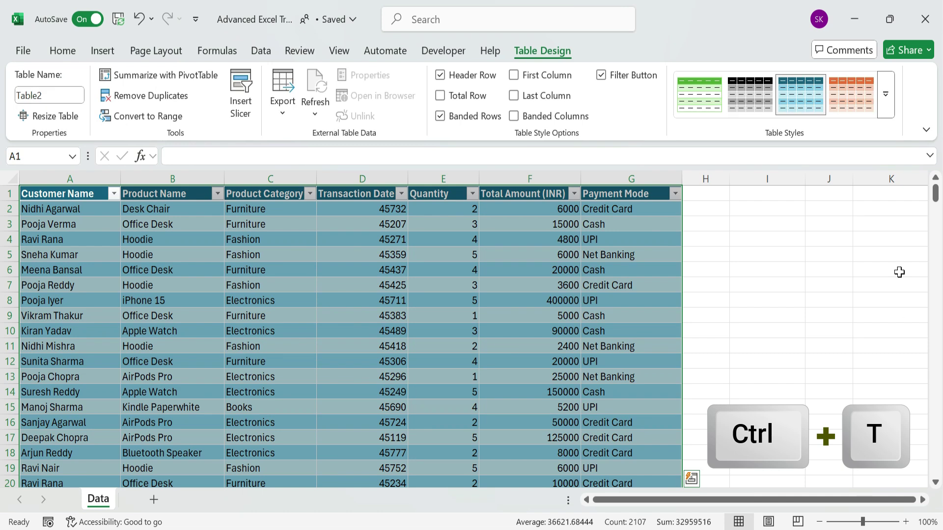
# Select the Transaction Date values down the whole column.
pyautogui.click(265, 260)
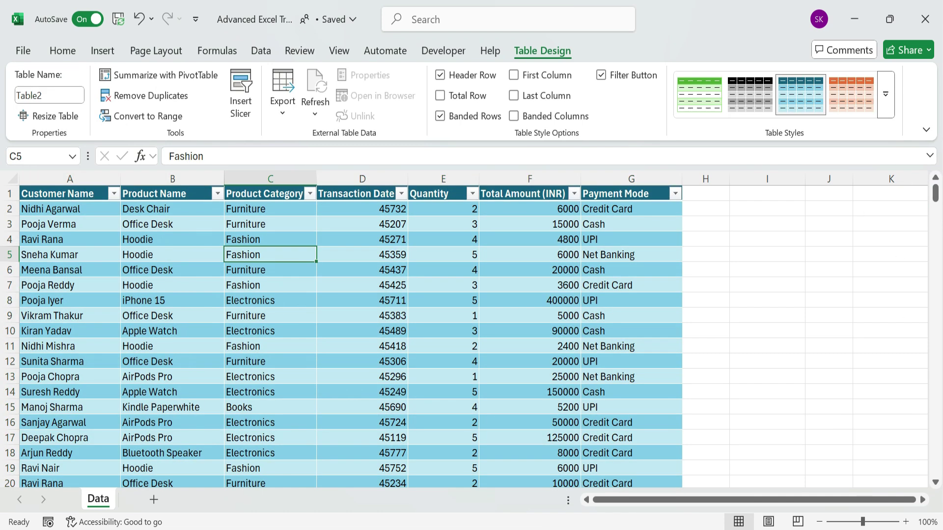
pyautogui.click(384, 208)
pyautogui.hotkey('ctrl', 'shift', 'Down')
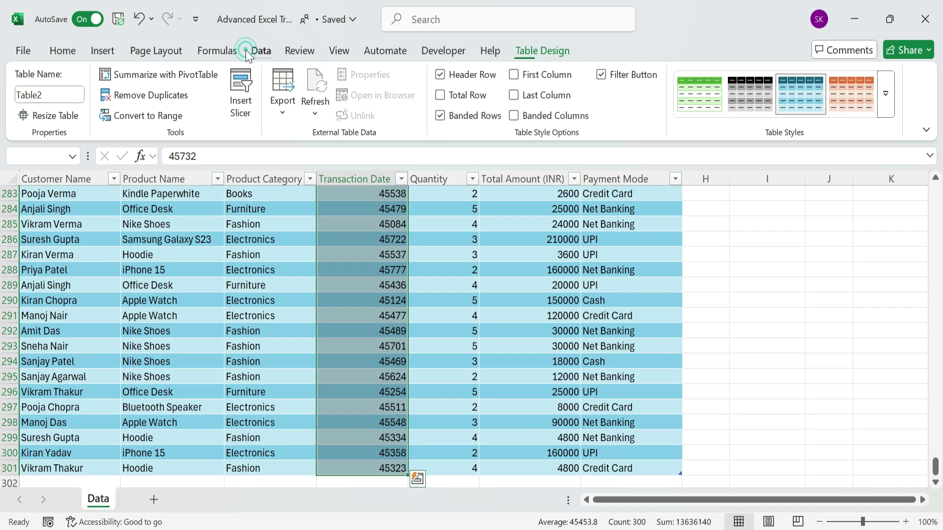
# Format the Transaction Date values D2:D301 as Short Date.
pyautogui.click(261, 51)
pyautogui.click(62, 51)
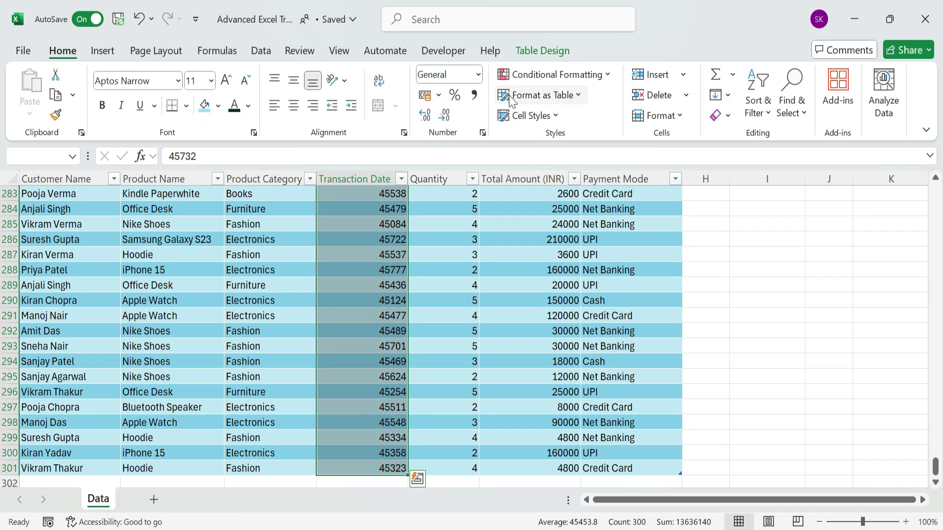
pyautogui.click(478, 74)
pyautogui.click(486, 256)
pyautogui.scroll(5, 487, 255)
# Format the Total Amount (INR) values F2:F301 as rupee Currency.
pyautogui.click(555, 208)
pyautogui.hotkey('ctrl', 'shift', 'Down')
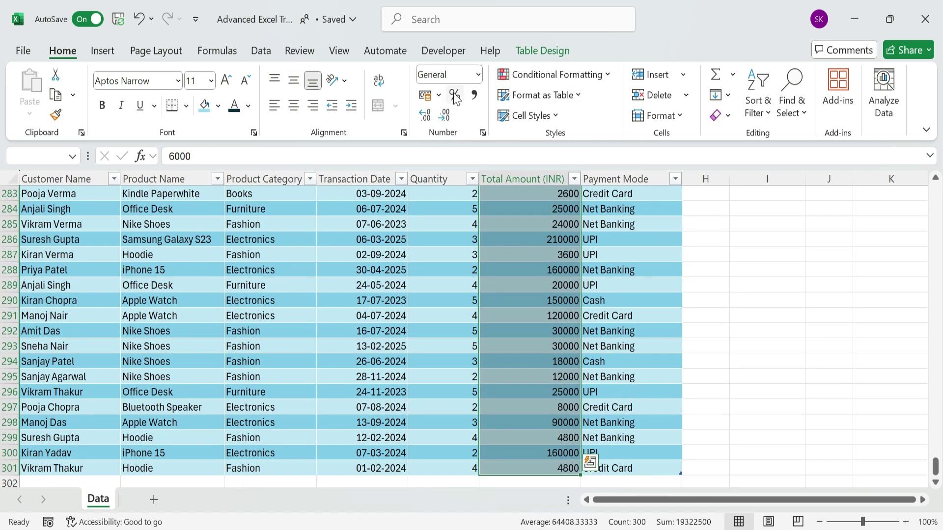
pyautogui.click(478, 74)
pyautogui.click(494, 184)
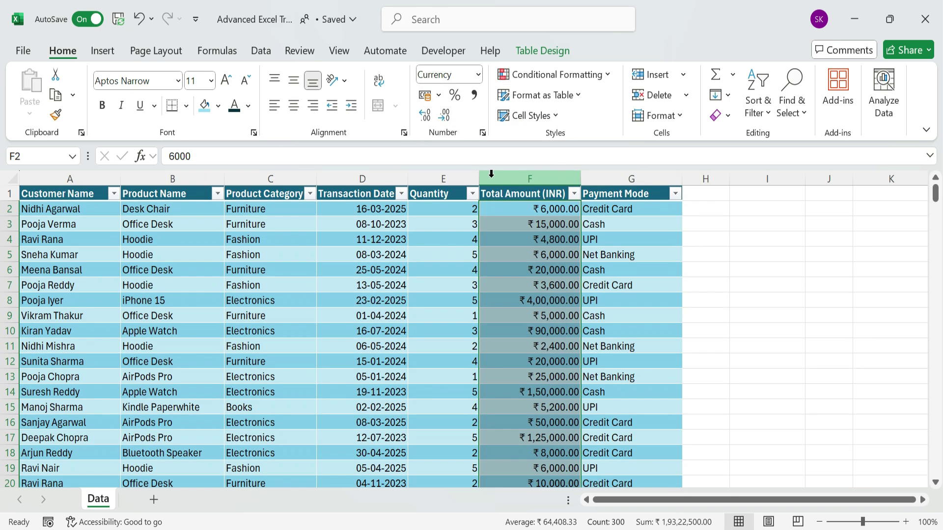
pyautogui.click(555, 255)
pyautogui.click(657, 275)
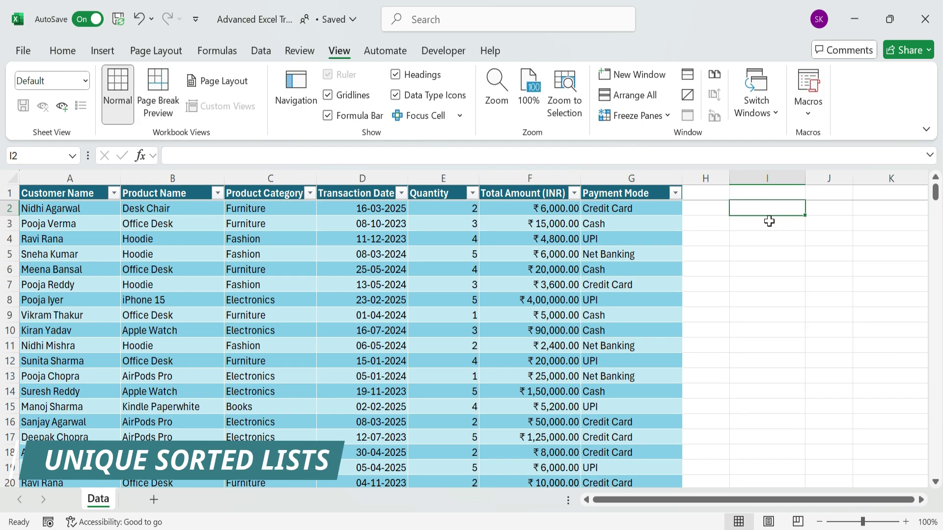
# Enter =SORT(UNIQUE(Table2[Customer Name])) in I2 to list each customer once.
pyautogui.write('=')
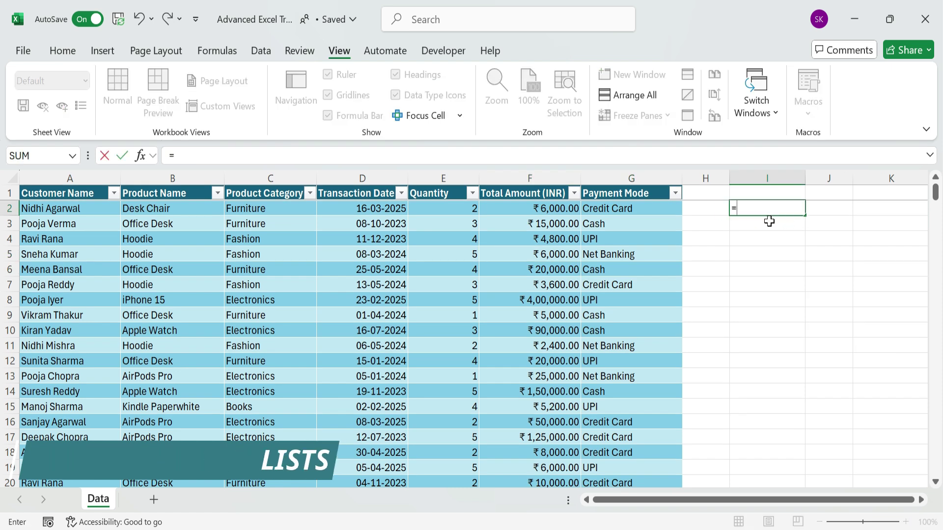
pyautogui.write('sort')
pyautogui.press('Tab')
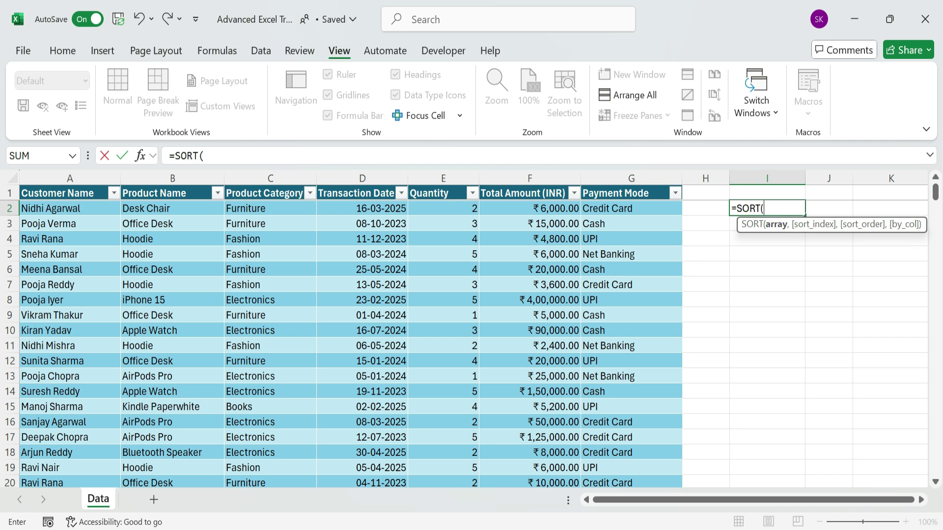
pyautogui.write('un')
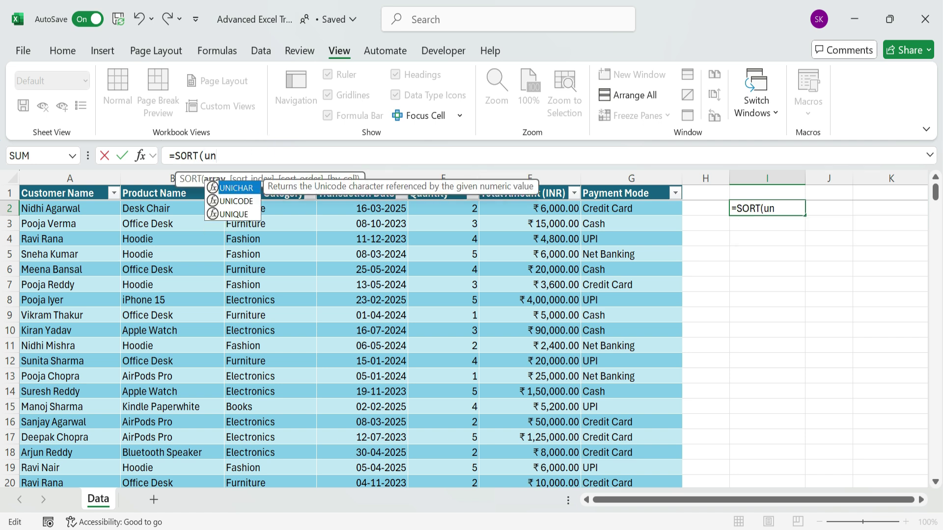
pyautogui.doubleClick(238, 212)
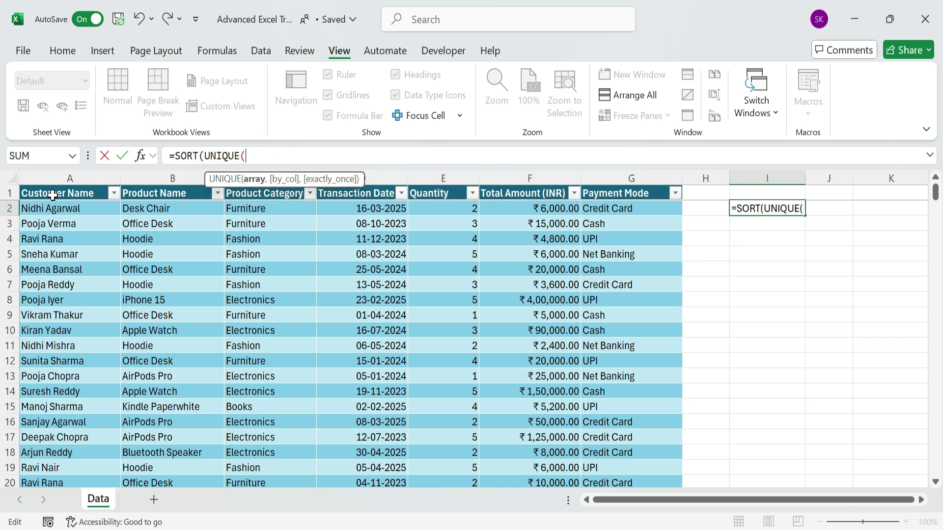
pyautogui.click(58, 209)
pyautogui.hotkey('ctrl', 'shift', 'Down')
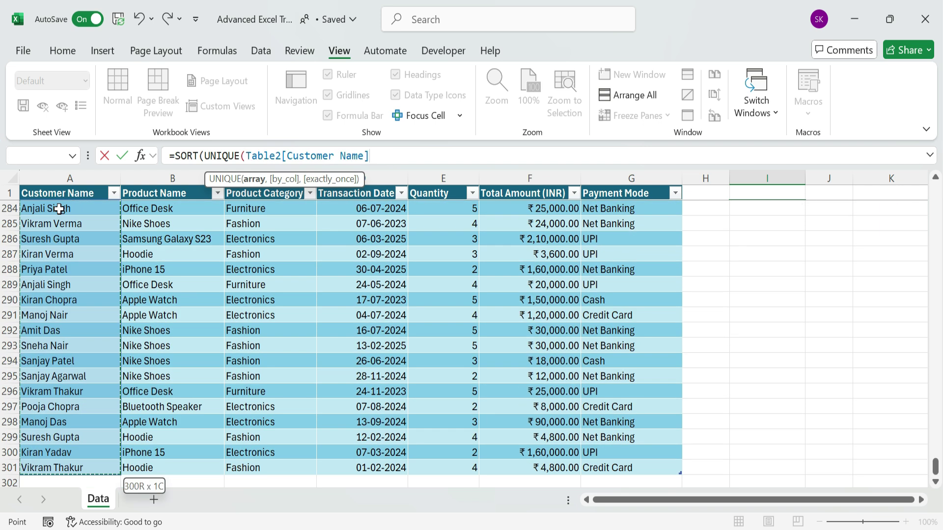
pyautogui.write('))')
pyautogui.press('Return')
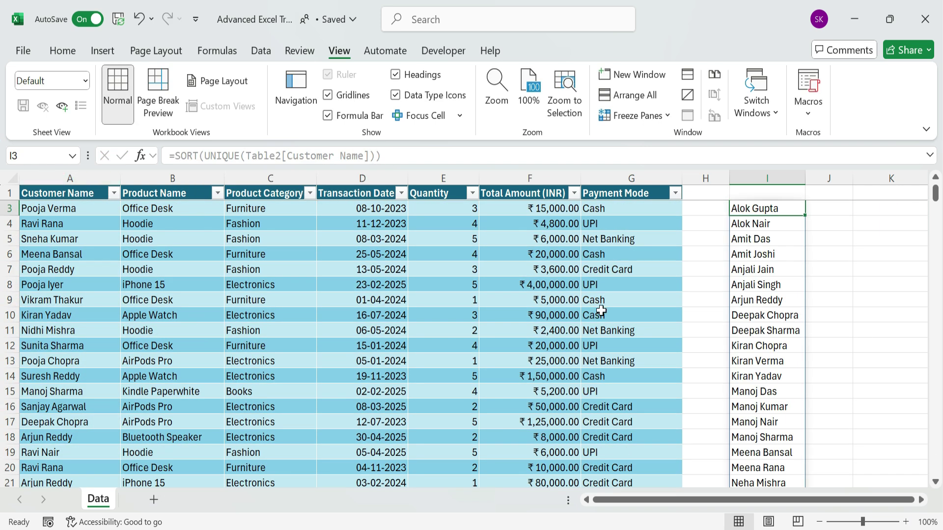
# Add the heading 'Customer' in I1.
pyautogui.click(786, 210)
pyautogui.click(769, 192)
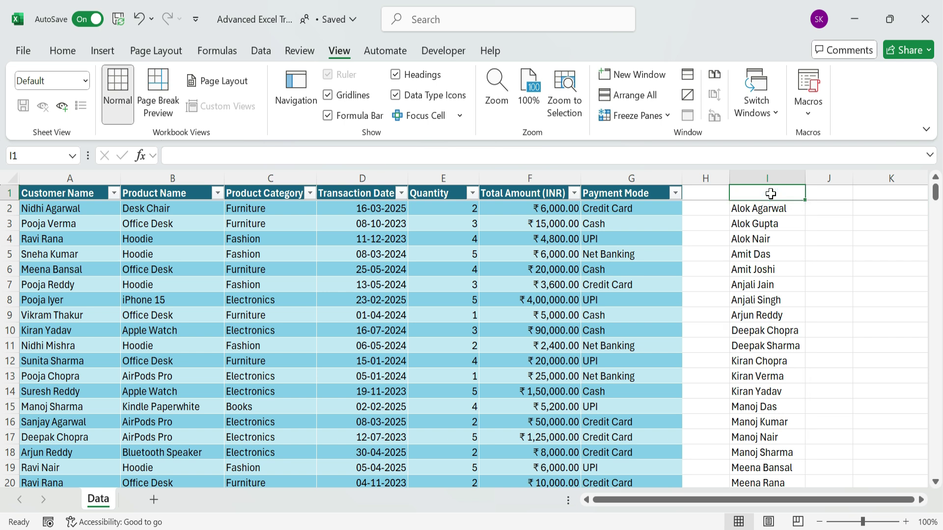
pyautogui.write('Customer')
pyautogui.click(891, 315)
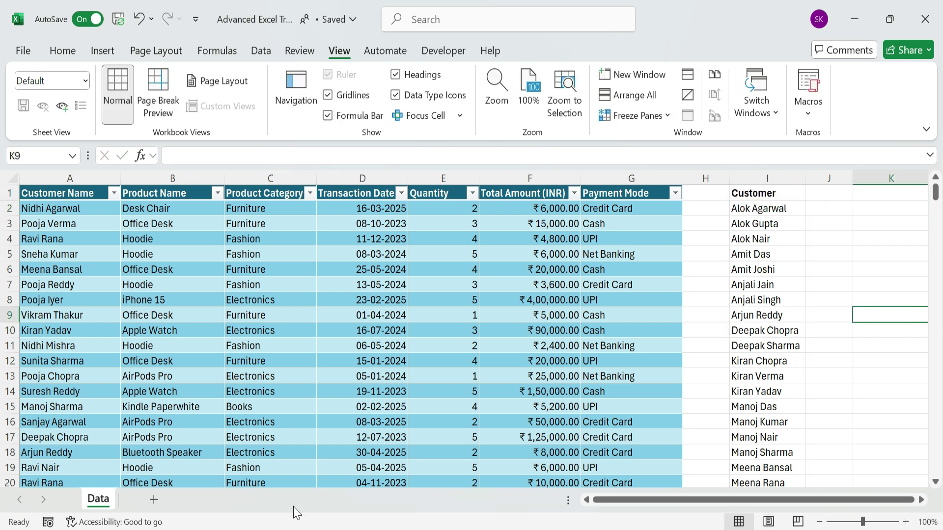
# Unhide the Daynamic Filters sheet.
pyautogui.rightClick(98, 499)
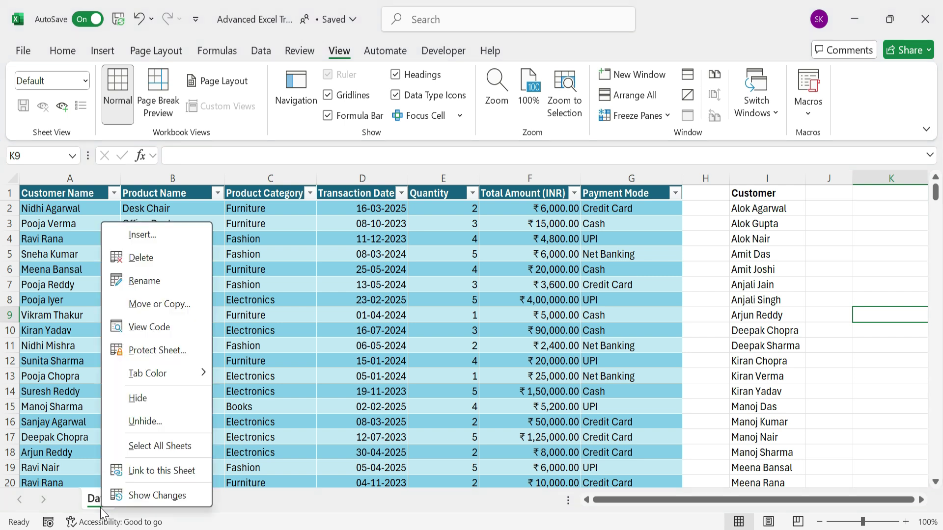
pyautogui.click(141, 420)
pyautogui.click(167, 484)
# Enter the heading 'Customer Name' in B4.
pyautogui.click(183, 253)
pyautogui.write('Customer Name')
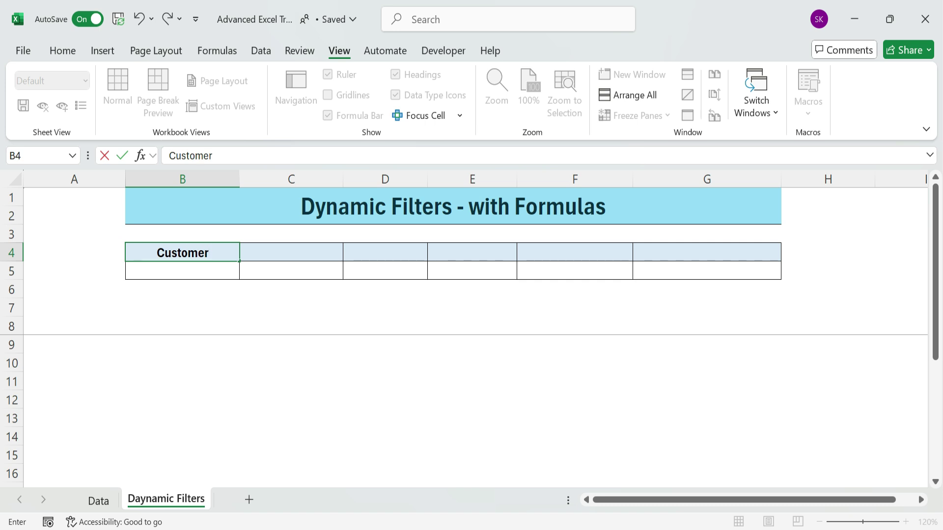
pyautogui.click(185, 272)
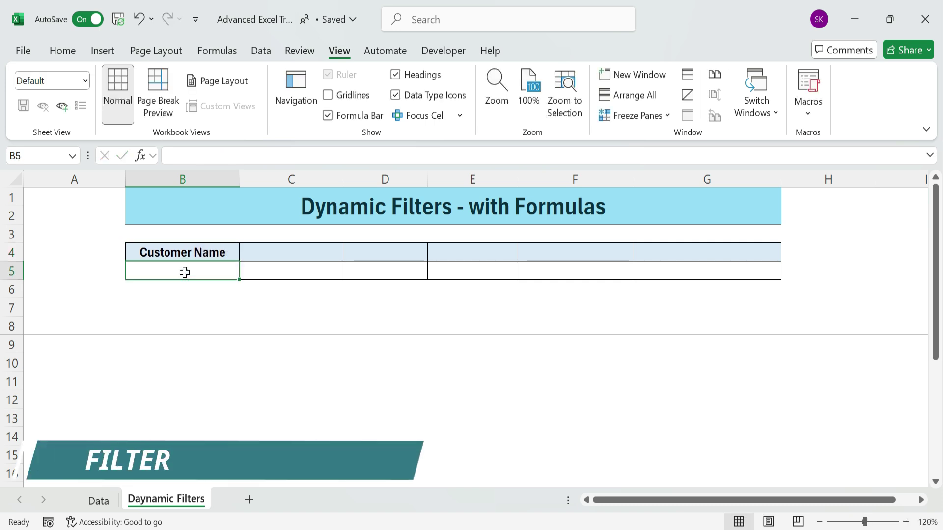
# Give B5 List data validation with source =Data!$I$2#.
pyautogui.click(261, 51)
pyautogui.click(620, 120)
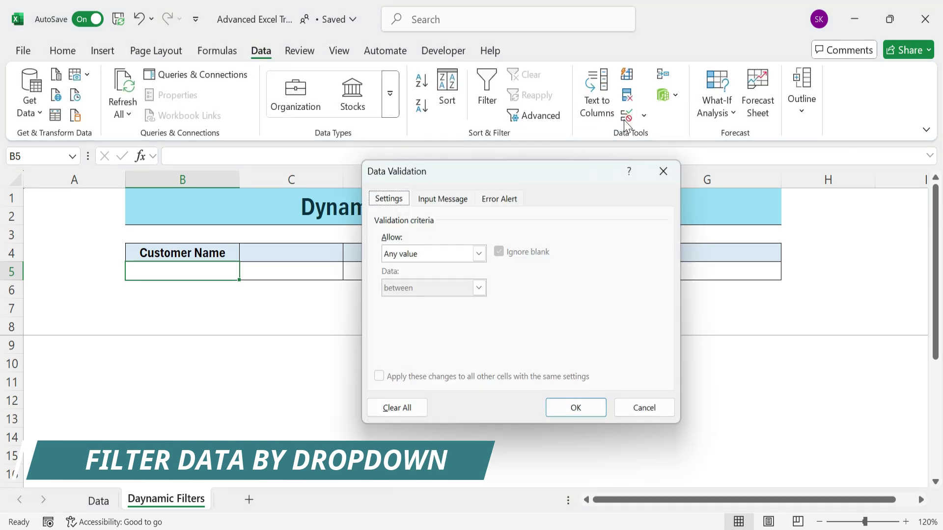
pyautogui.click(478, 254)
pyautogui.click(439, 299)
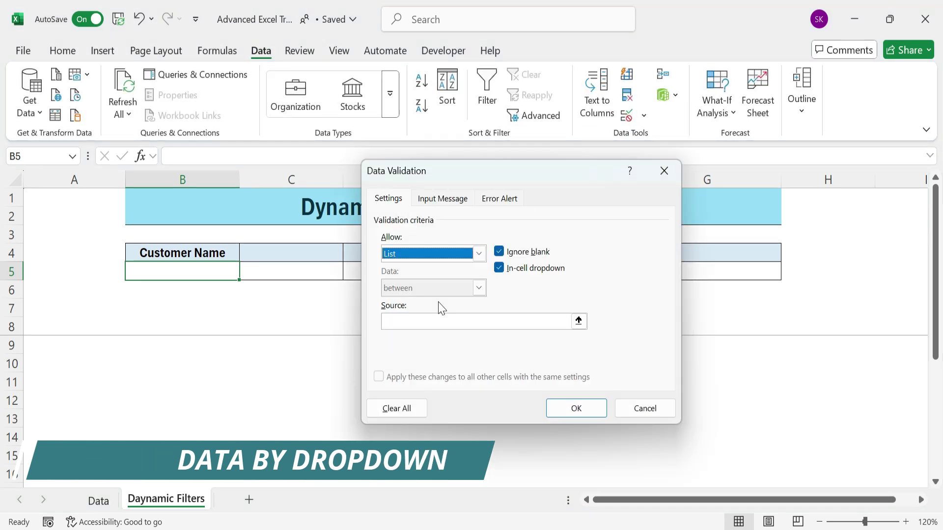
pyautogui.click(579, 321)
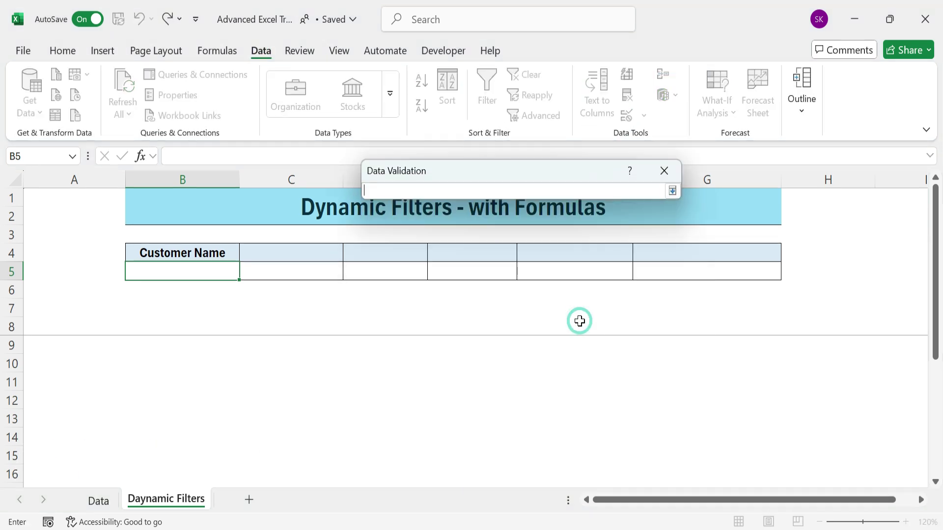
pyautogui.click(104, 506)
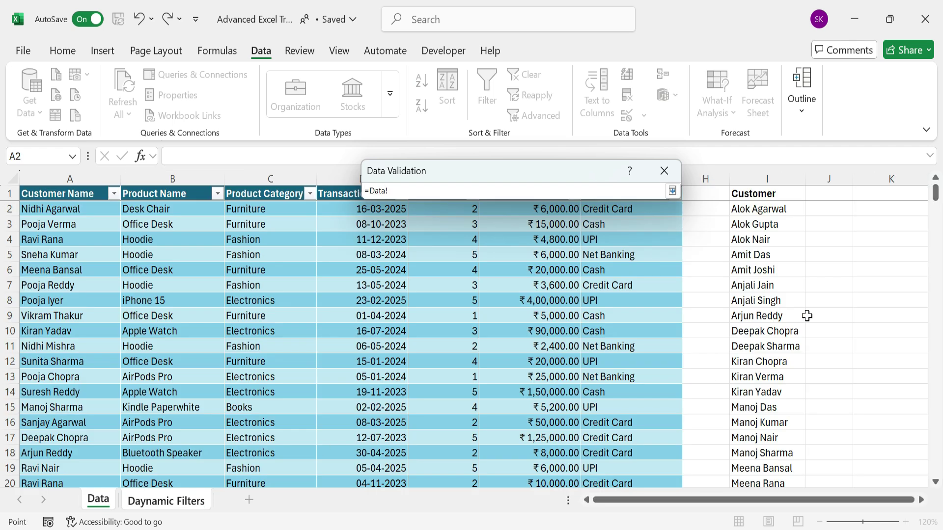
pyautogui.click(780, 209)
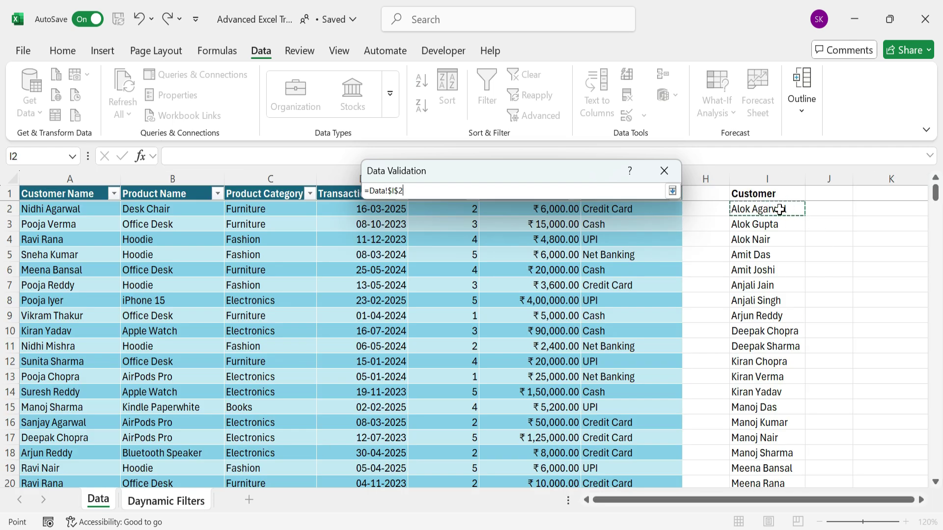
pyautogui.write('#')
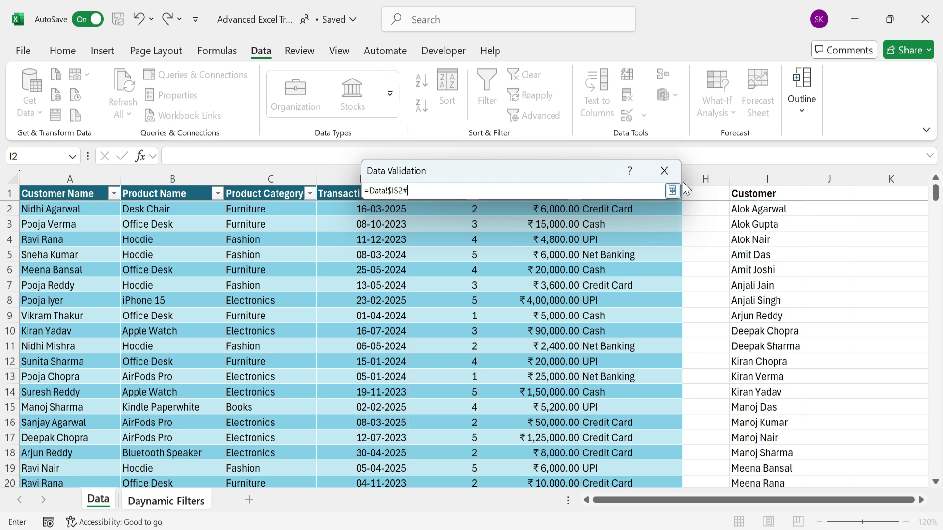
pyautogui.click(672, 191)
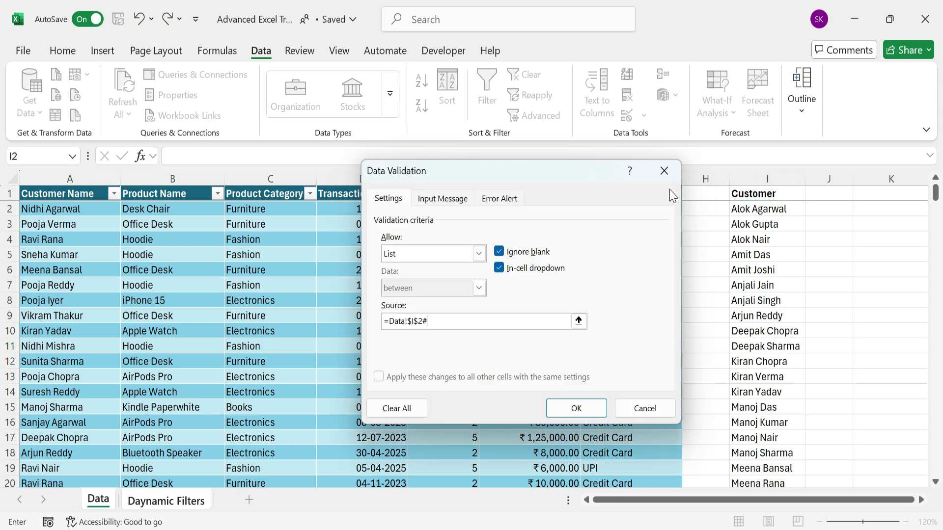
pyautogui.click(566, 408)
# Check that B5's dropdown lists the customer names.
pyautogui.click(246, 274)
pyautogui.scroll(-10, 220, 349)
pyautogui.scroll(10, 220, 350)
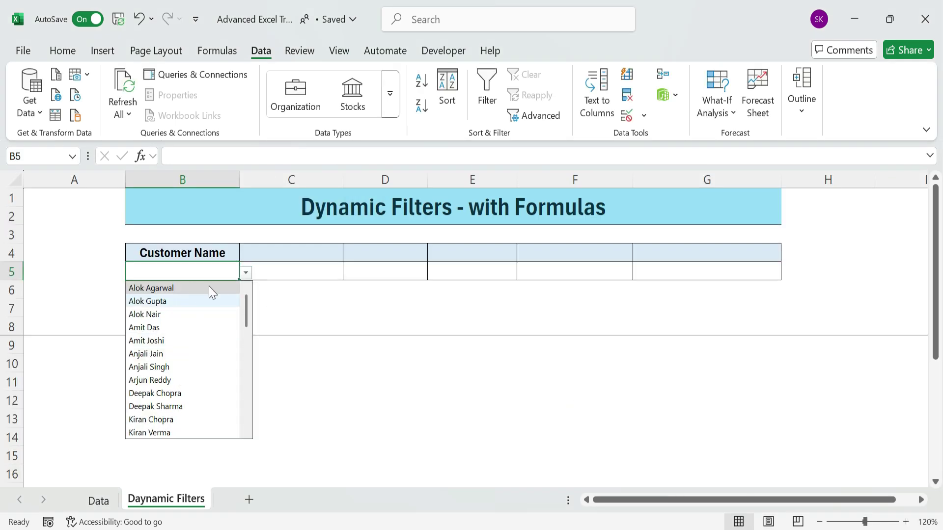
pyautogui.click(148, 339)
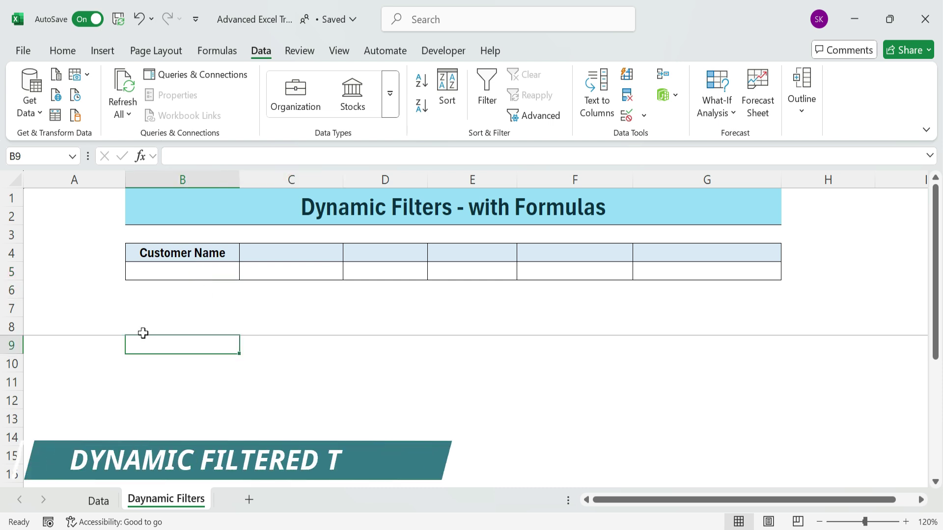
# Copy the Product Name through Payment Mode headers from the Data sheet.
pyautogui.click(142, 330)
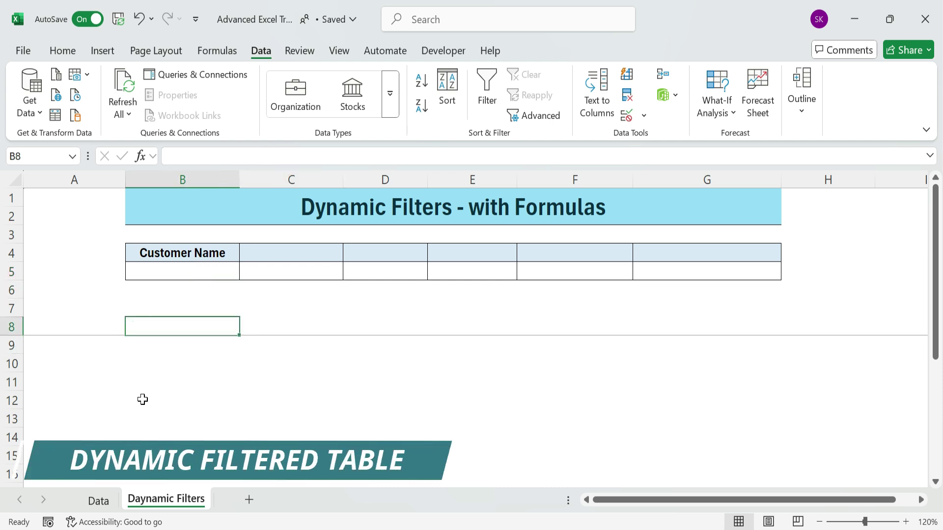
pyautogui.click(99, 501)
pyautogui.hotkey('alt', 'h')
pyautogui.press('c')
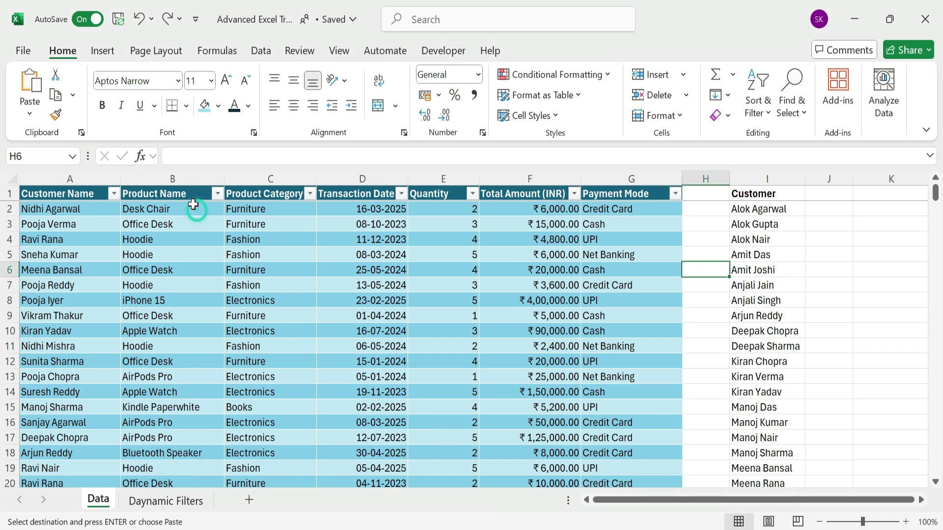
pyautogui.moveTo(193, 197); pyautogui.dragTo(652, 194)
pyautogui.hotkey('ctrl', 'c')
# Paste the headers at B8, centre them and widen column D.
pyautogui.click(165, 501)
pyautogui.click(166, 325)
pyautogui.hotkey('ctrl', 'v')
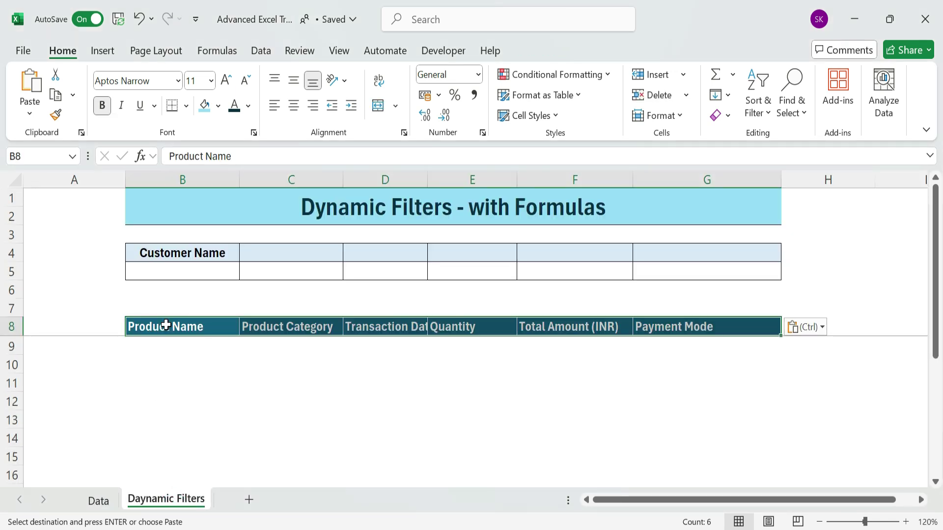
pyautogui.hotkey('alt', 'h')
pyautogui.press('a')
pyautogui.press('c')
pyautogui.moveTo(428, 180); pyautogui.dragTo(441, 180)
# Choose a customer from B5's dropdown list.
pyautogui.click(392, 438)
pyautogui.hotkey('ctrl', 'Up')
pyautogui.hotkey('ctrl', 'Left')
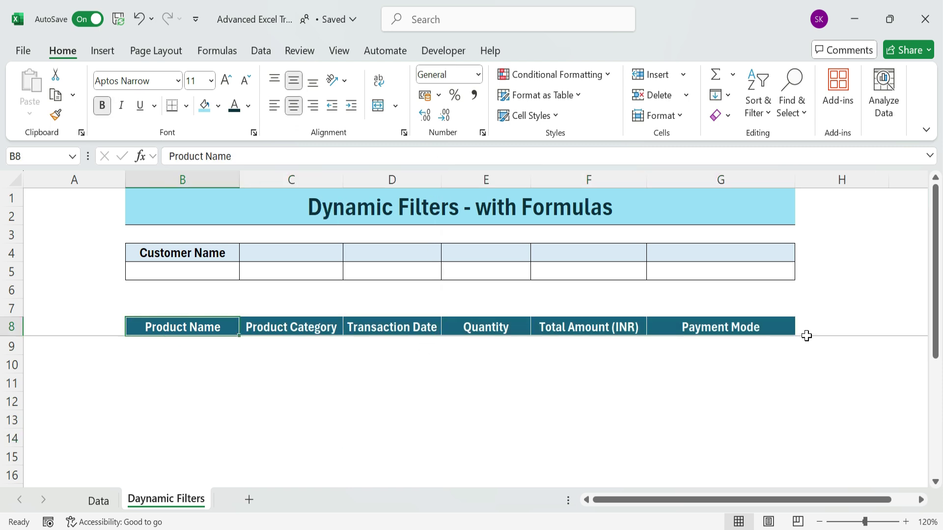
pyautogui.click(183, 341)
pyautogui.click(217, 263)
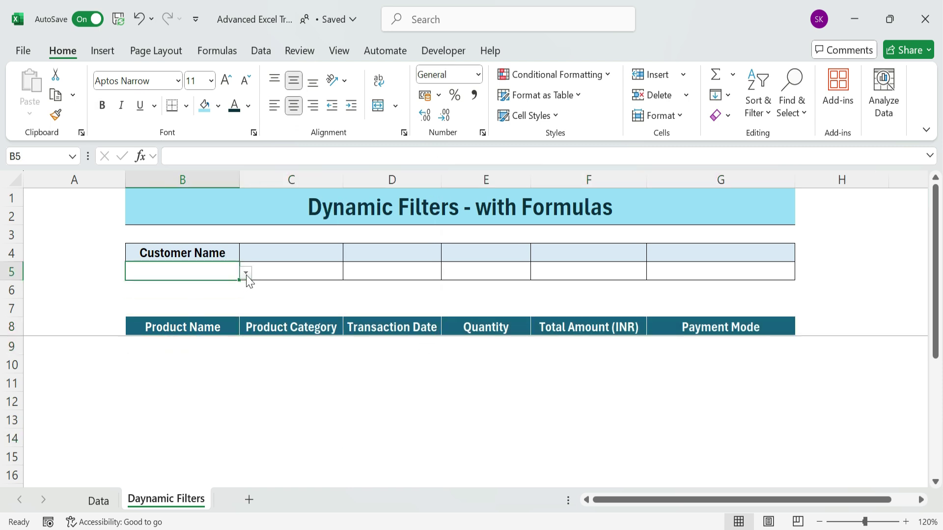
pyautogui.click(245, 273)
pyautogui.click(194, 303)
# Start =FILTER in B9 with Table1's Product Name to Payment Mode columns as the array.
pyautogui.click(191, 342)
pyautogui.write('=fil')
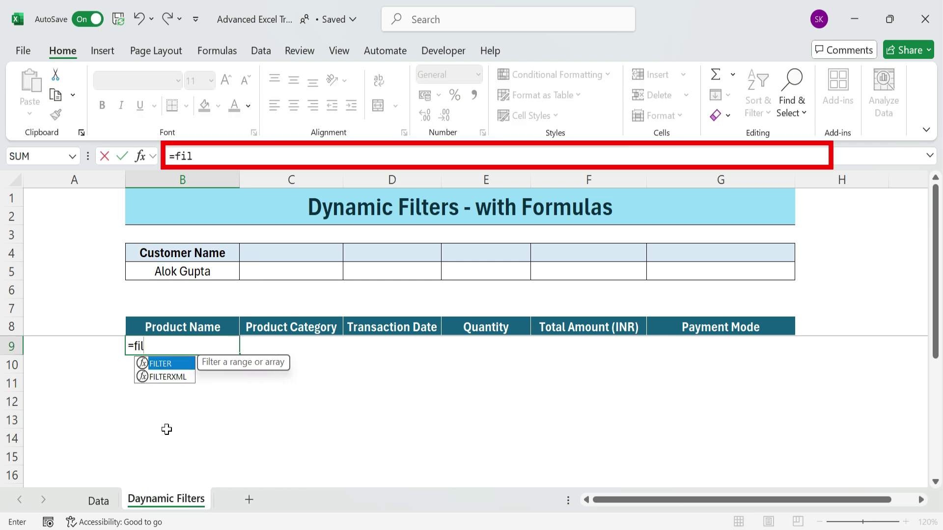
pyautogui.doubleClick(158, 362)
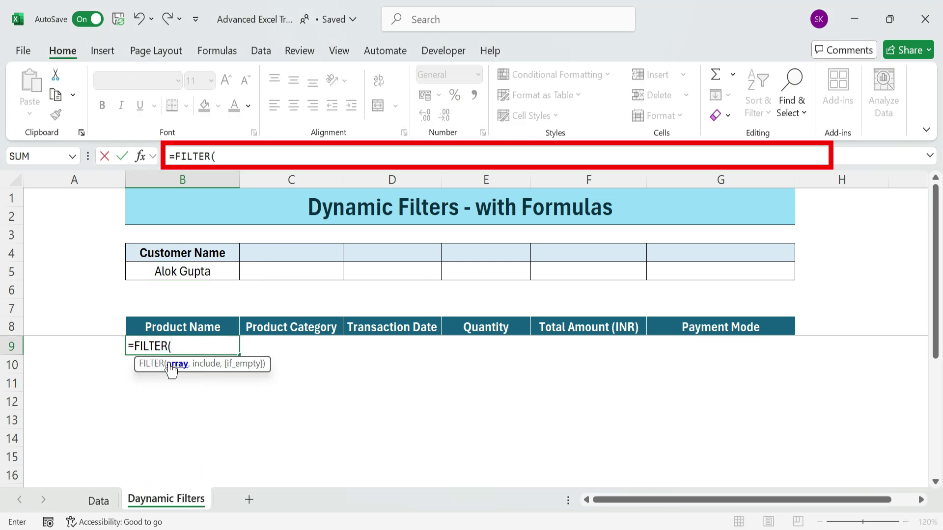
pyautogui.click(101, 503)
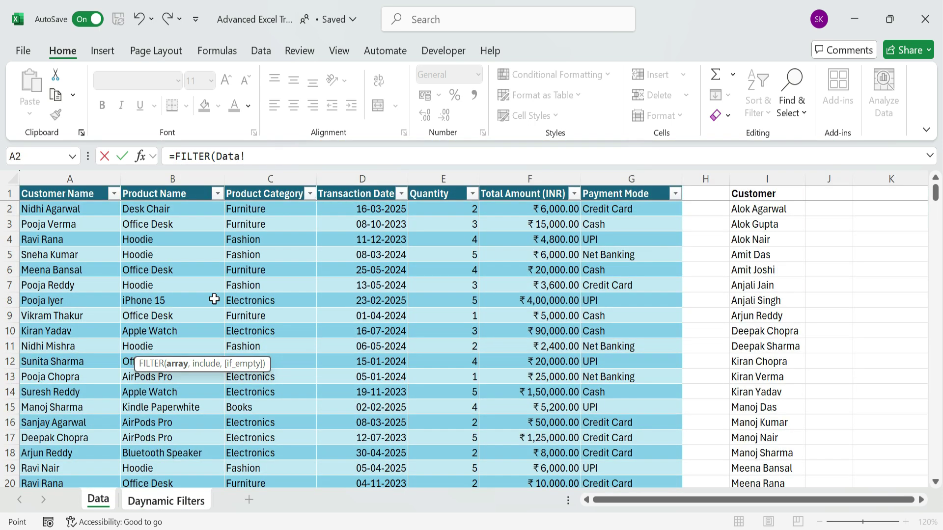
pyautogui.click(186, 209)
pyautogui.hotkey('ctrl', 'shift', 'Right')
pyautogui.hotkey('ctrl', 'shift', 'Down')
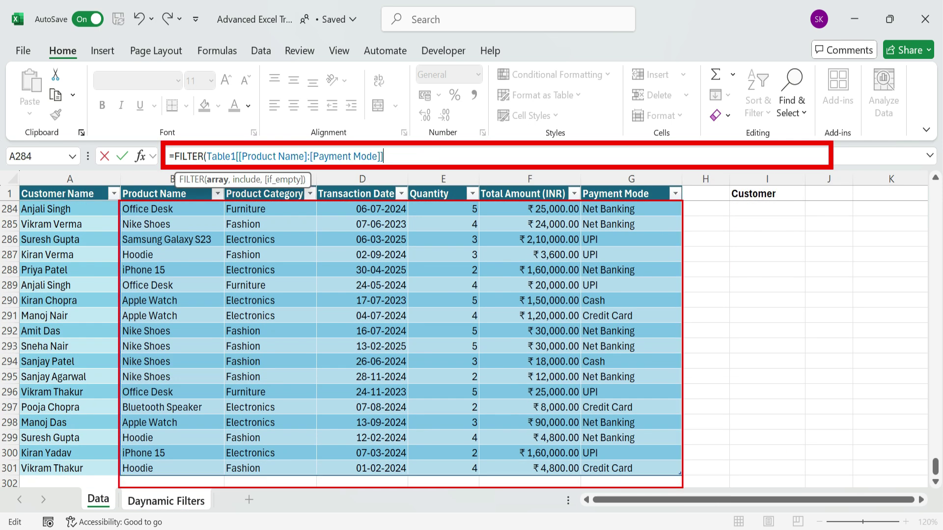
pyautogui.write(',')
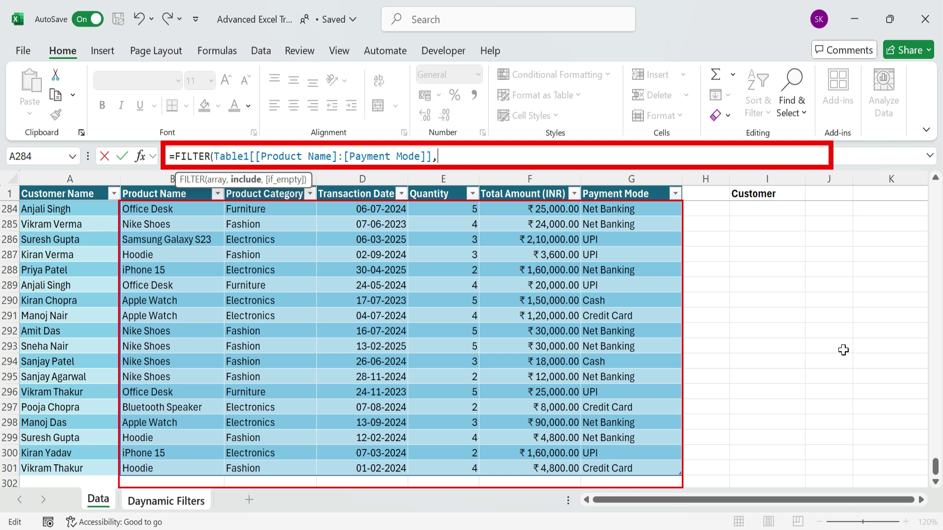
pyautogui.moveTo(936, 466); pyautogui.dragTo(941, 183)
# Complete it with criterion Table1[Customer Name]=B5 and fallback "NO TRANSACTION".
pyautogui.click(72, 208)
pyautogui.hotkey('ctrl', 'shift', 'Down')
pyautogui.write('=')
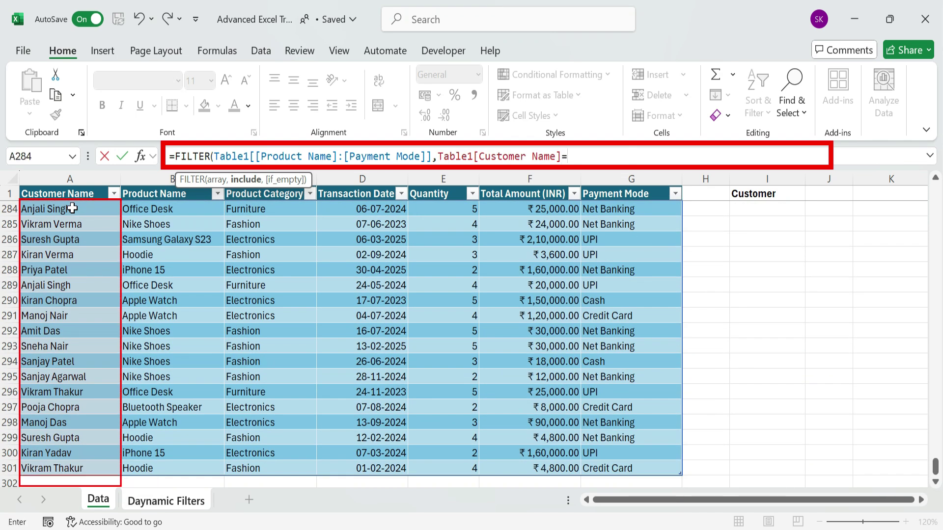
pyautogui.click(166, 501)
pyautogui.click(191, 271)
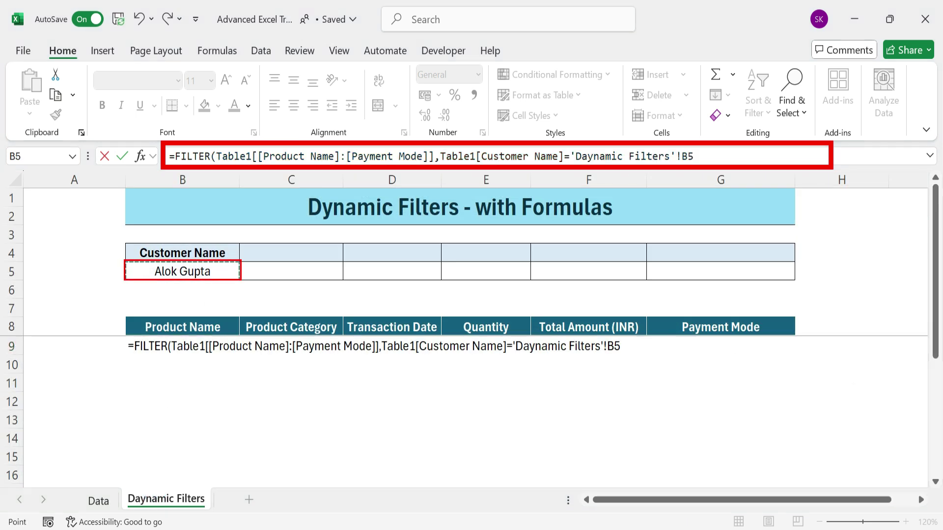
pyautogui.write('," NO TRANSACTION')
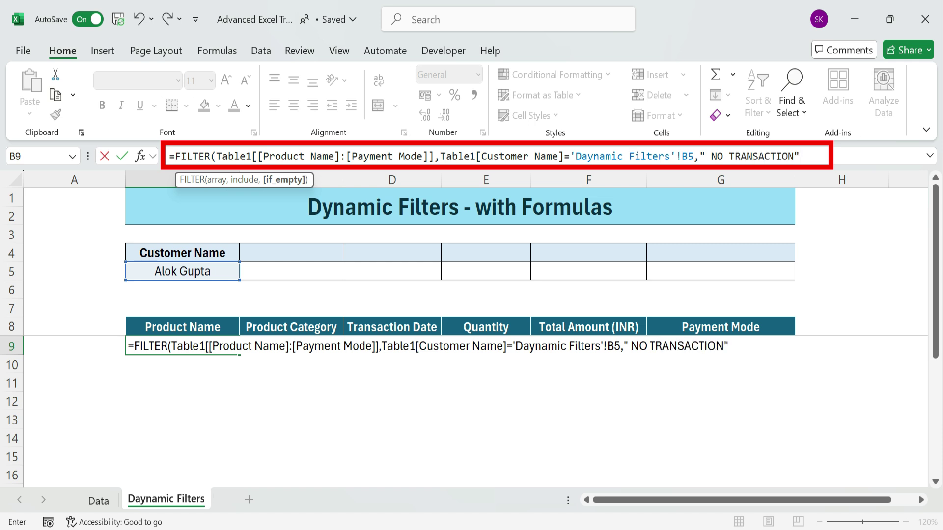
pyautogui.click(711, 157)
pyautogui.press('BackSpace')
pyautogui.write(')')
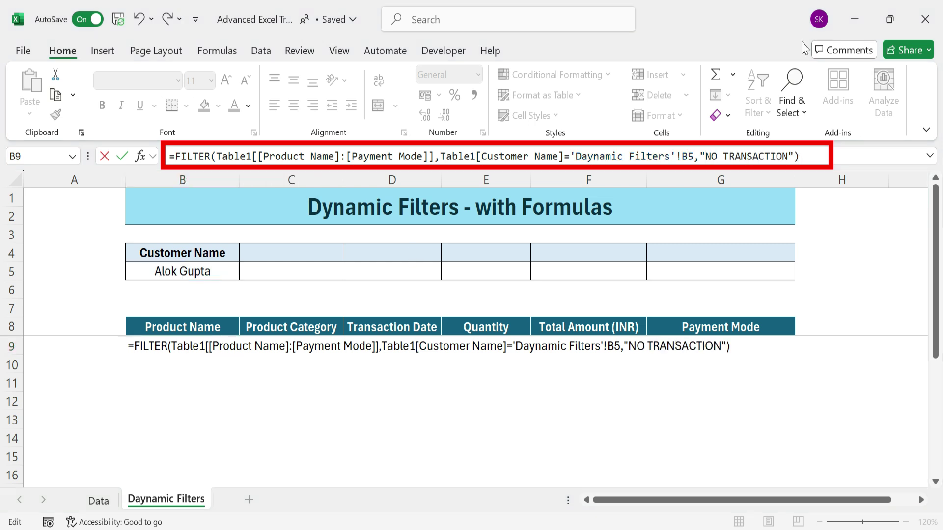
pyautogui.press('Return')
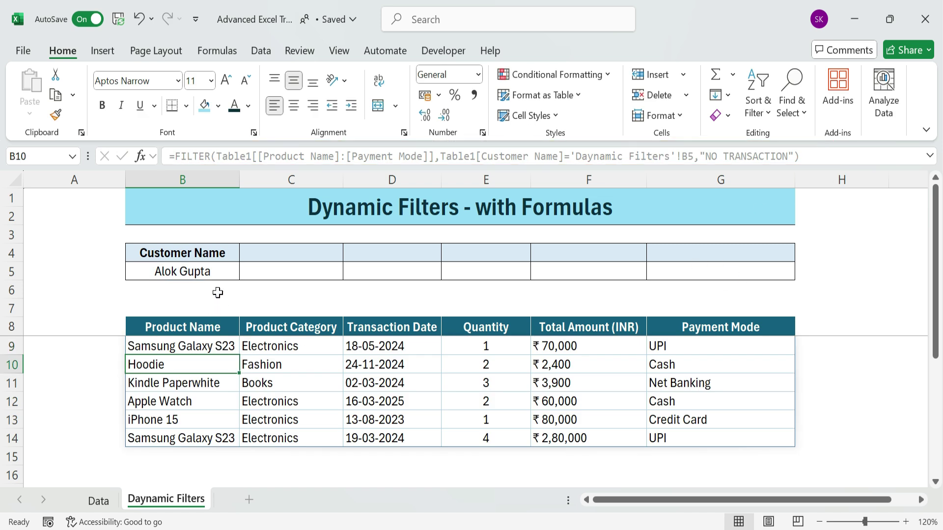
# Pick two other customers in B5's dropdown to watch the spilled FILTER results change.
pyautogui.click(210, 270)
pyautogui.click(246, 273)
pyautogui.click(211, 313)
pyautogui.click(246, 273)
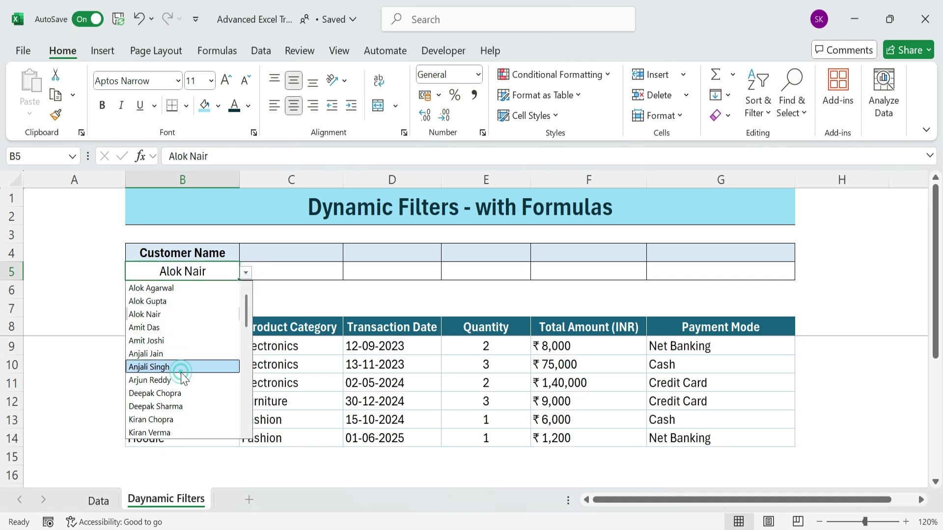
pyautogui.click(183, 367)
pyautogui.click(245, 274)
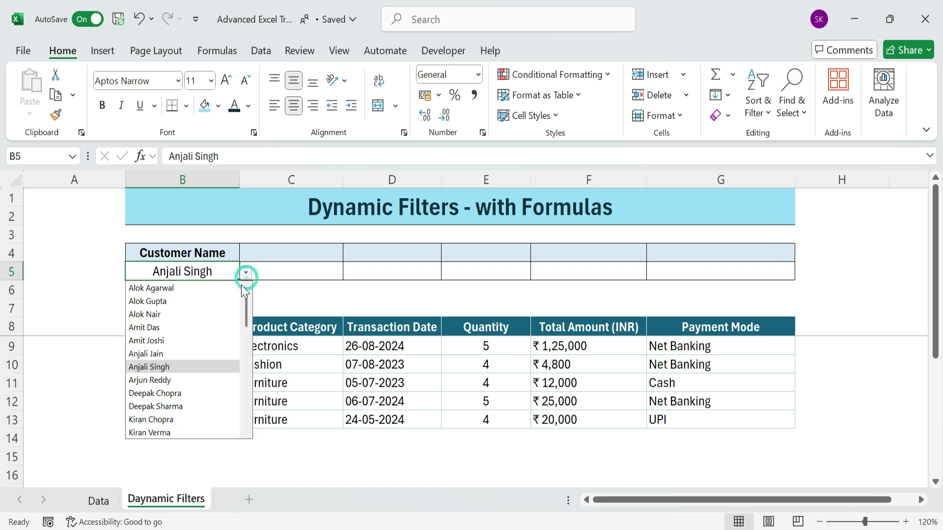
pyautogui.click(281, 254)
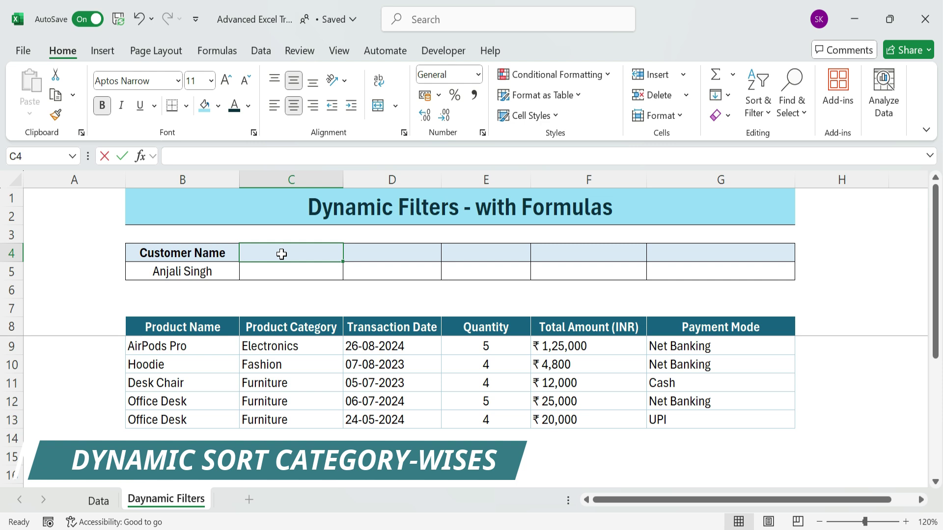
# Give C5 a list validation whose source is the row-8 headers =$B$8:$G$8.
pyautogui.hotkey('alt', 'a')
pyautogui.write('s')
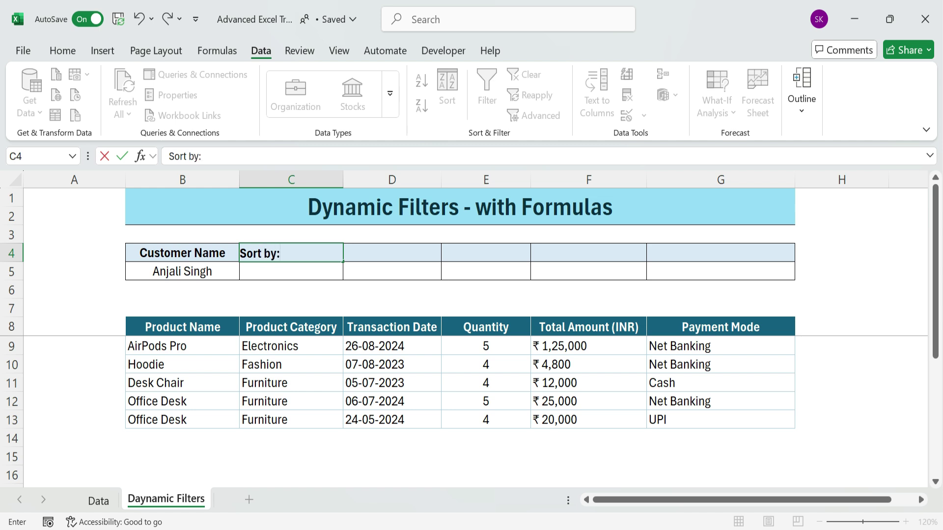
pyautogui.doubleClick(235, 256)
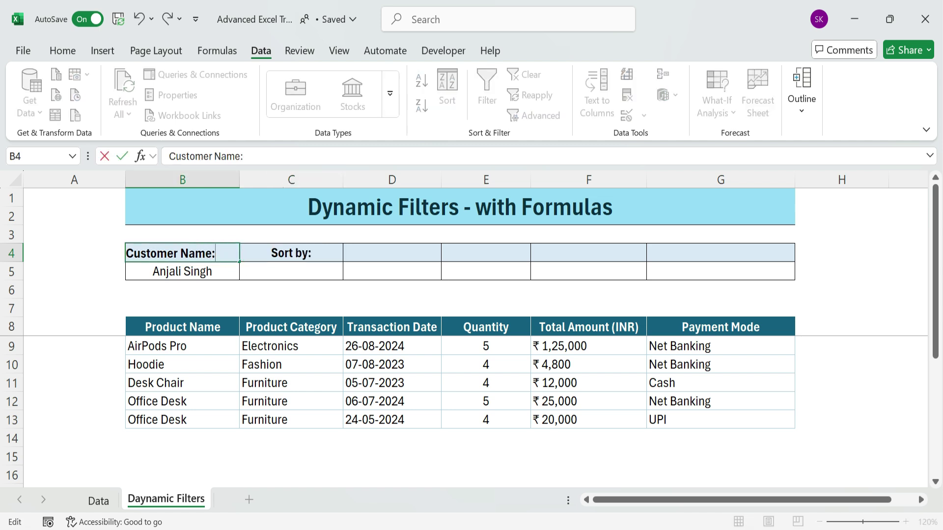
pyautogui.click(299, 268)
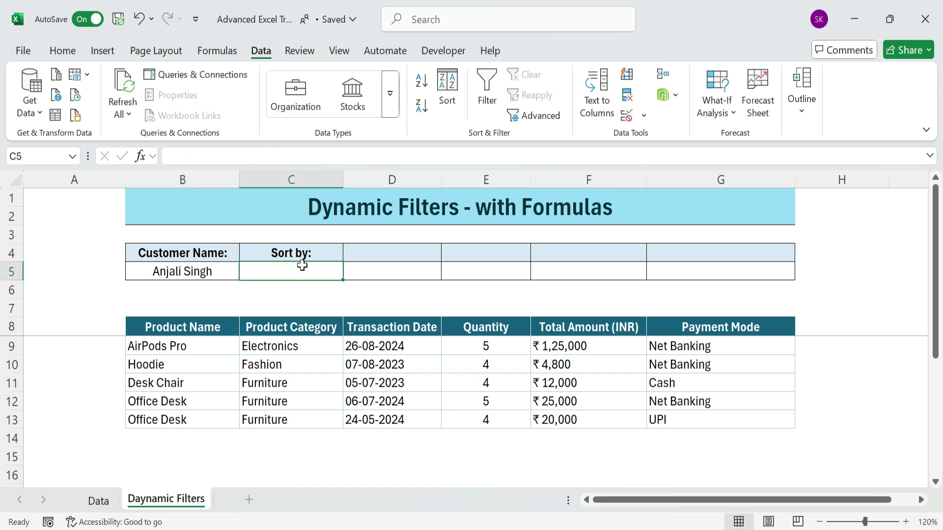
pyautogui.click(627, 117)
pyautogui.click(479, 254)
pyautogui.click(427, 298)
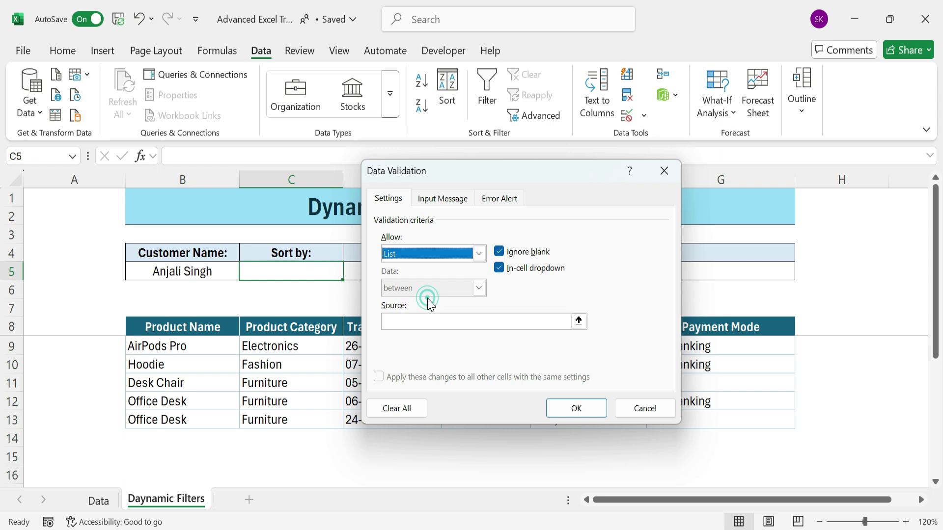
pyautogui.click(578, 321)
pyautogui.click(171, 328)
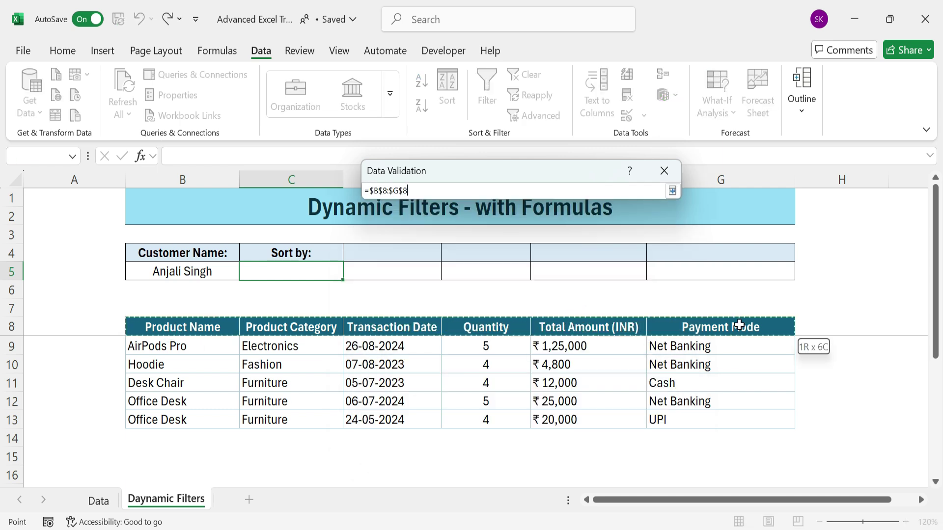
pyautogui.moveTo(741, 325); pyautogui.dragTo(737, 323)
pyautogui.click(672, 191)
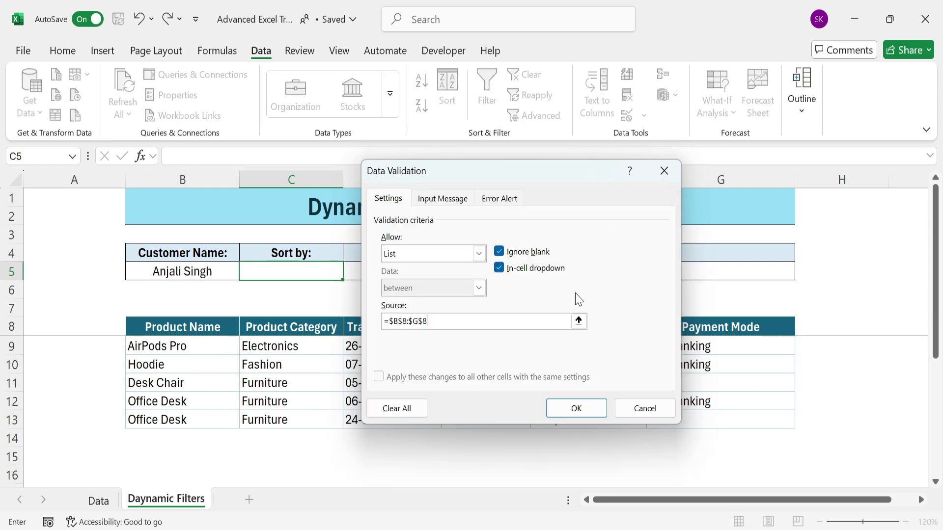
pyautogui.click(574, 408)
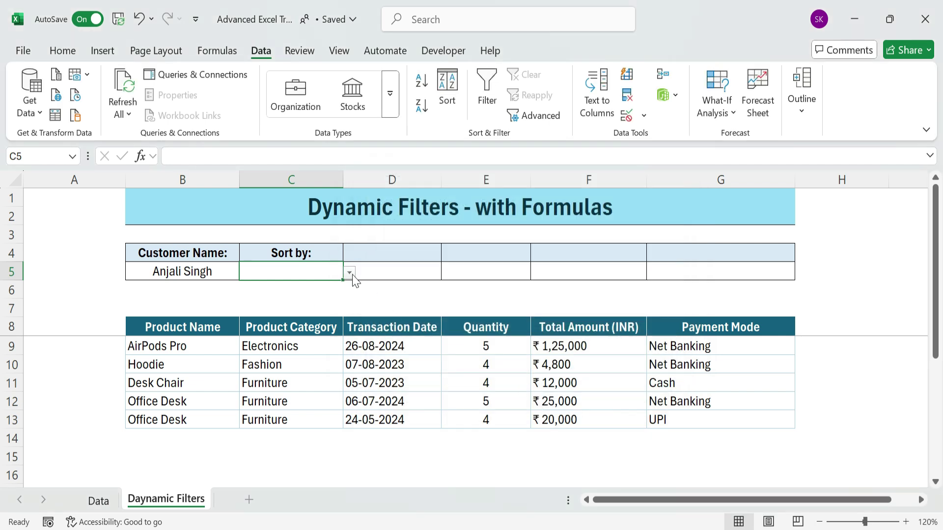
# Try Product Category and Quantity in C5, settling on Total Amount (INR).
pyautogui.click(349, 273)
pyautogui.click(307, 301)
pyautogui.click(349, 273)
pyautogui.click(314, 328)
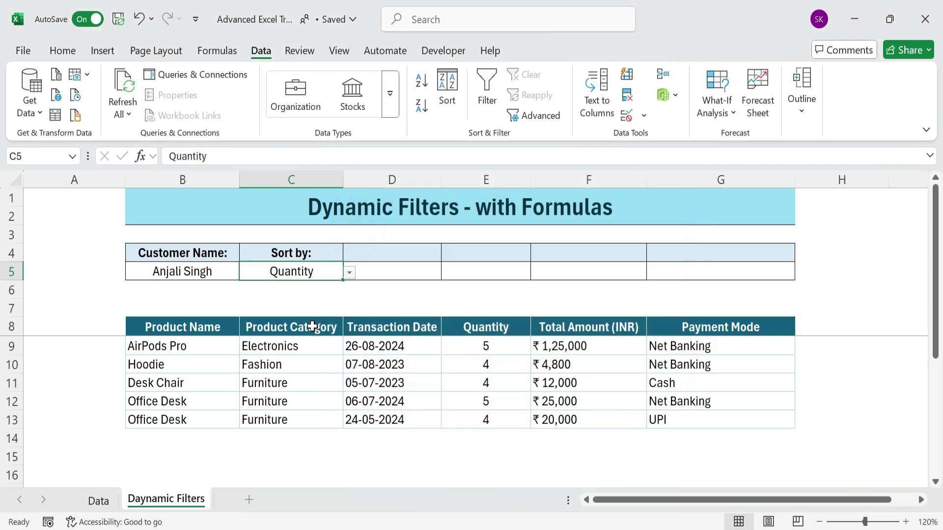
pyautogui.click(349, 273)
pyautogui.click(317, 340)
# Wrap B9's FILTER formula as =SORT(FILTER(...),XMATCH(C5,B8:G8),1).
pyautogui.click(273, 296)
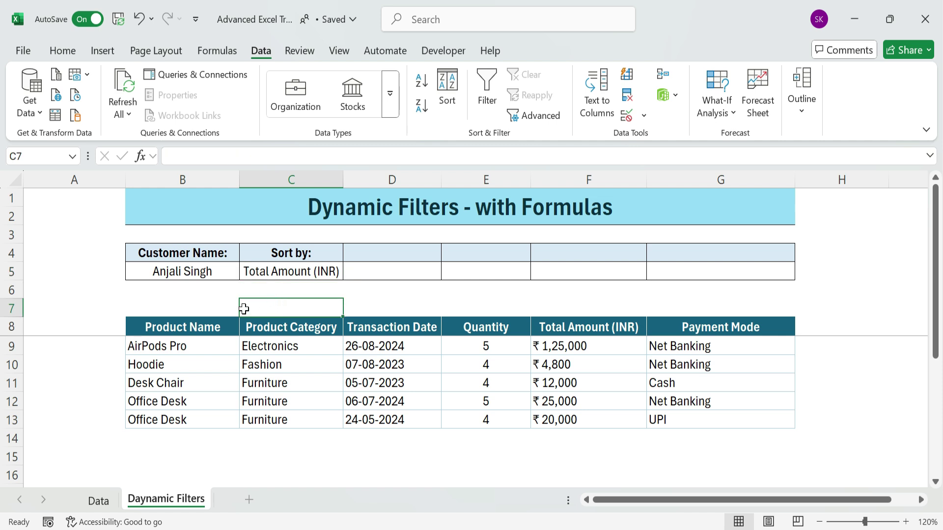
pyautogui.click(194, 345)
pyautogui.click(175, 157)
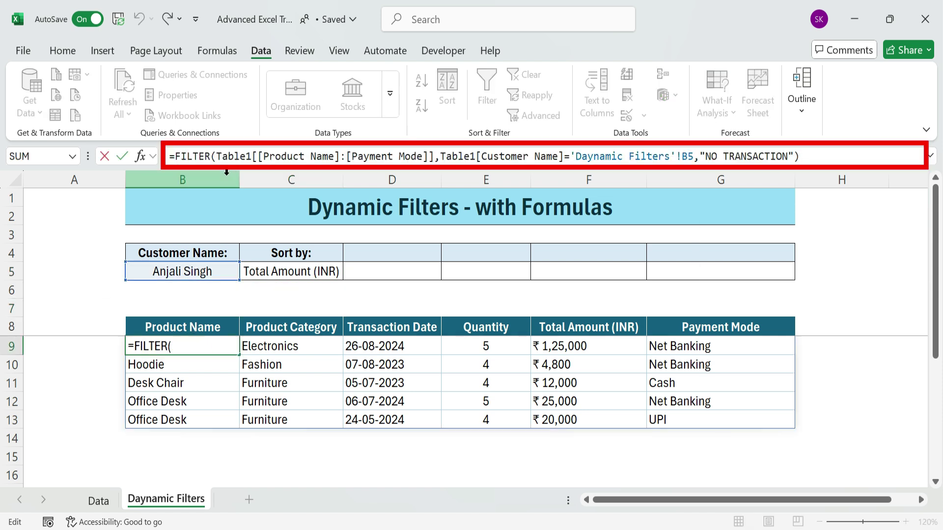
pyautogui.write('sor')
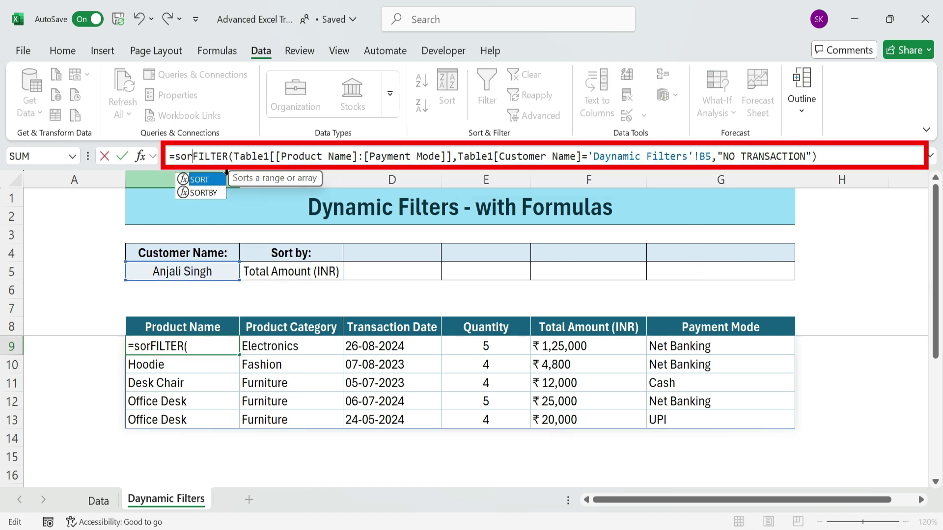
pyautogui.doubleClick(199, 180)
pyautogui.press('End')
pyautogui.write(',')
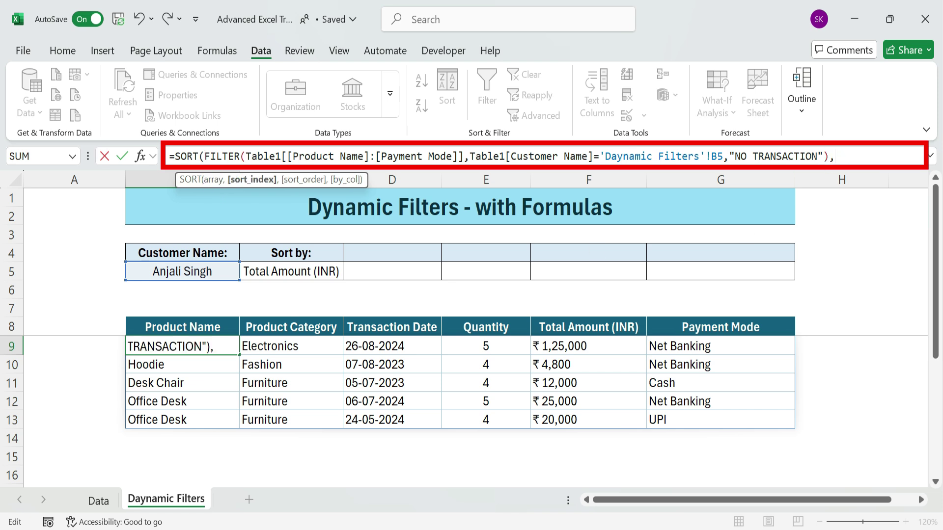
pyautogui.write('xm')
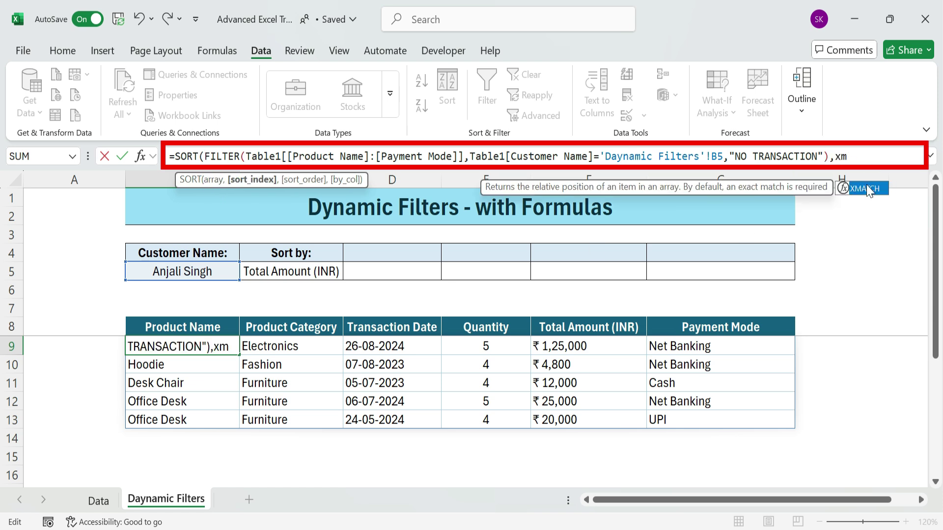
pyautogui.doubleClick(866, 187)
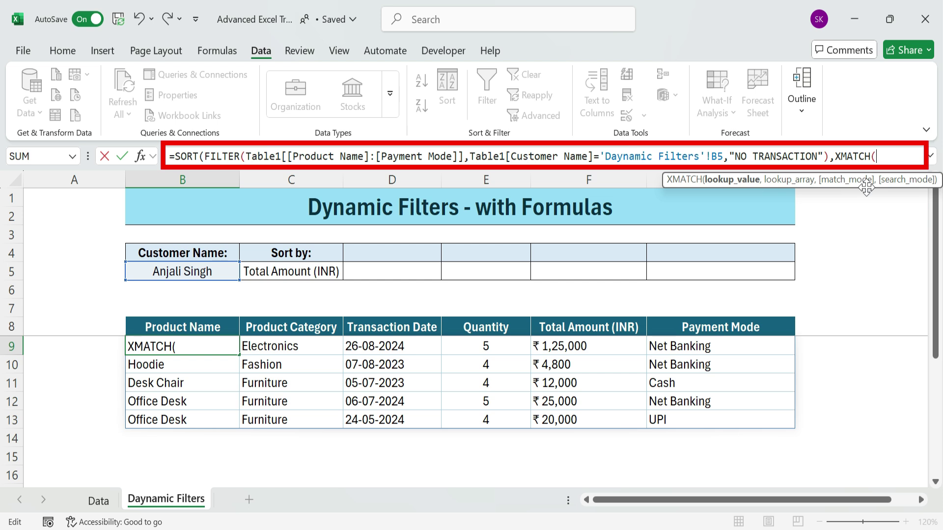
pyautogui.click(334, 272)
pyautogui.write(',')
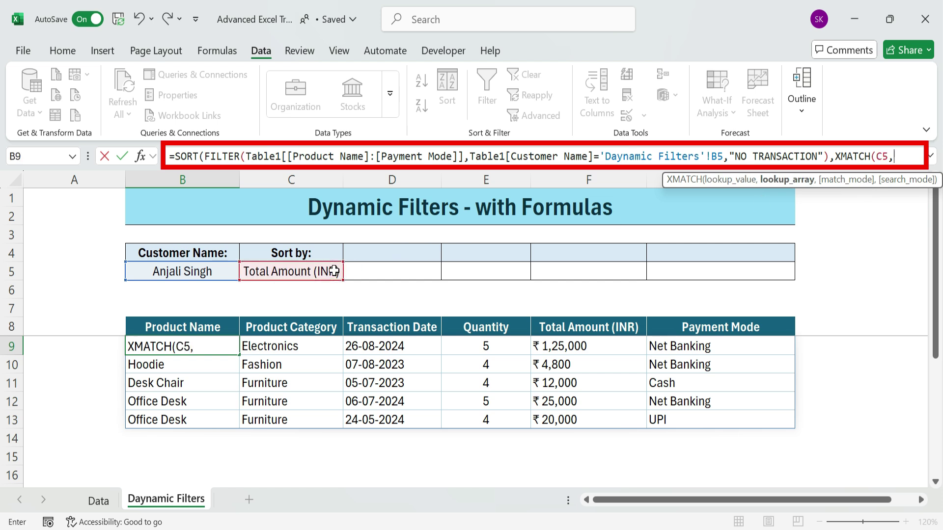
pyautogui.moveTo(208, 324); pyautogui.dragTo(726, 322)
pyautogui.write('),')
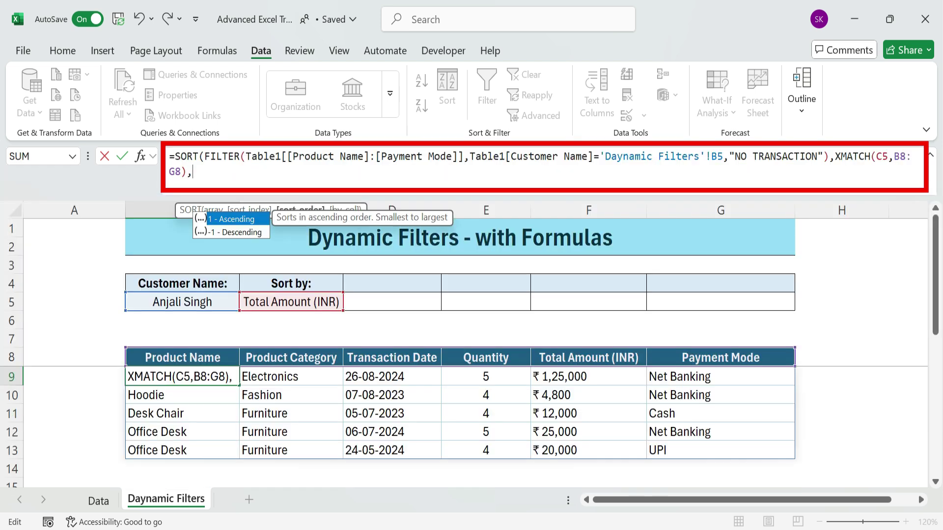
pyautogui.write('1')
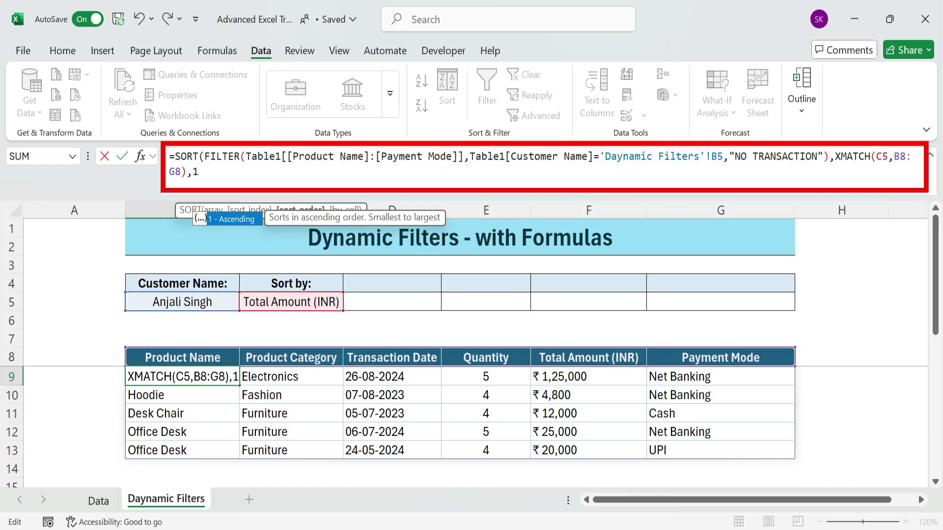
pyautogui.write(')')
pyautogui.press('Return')
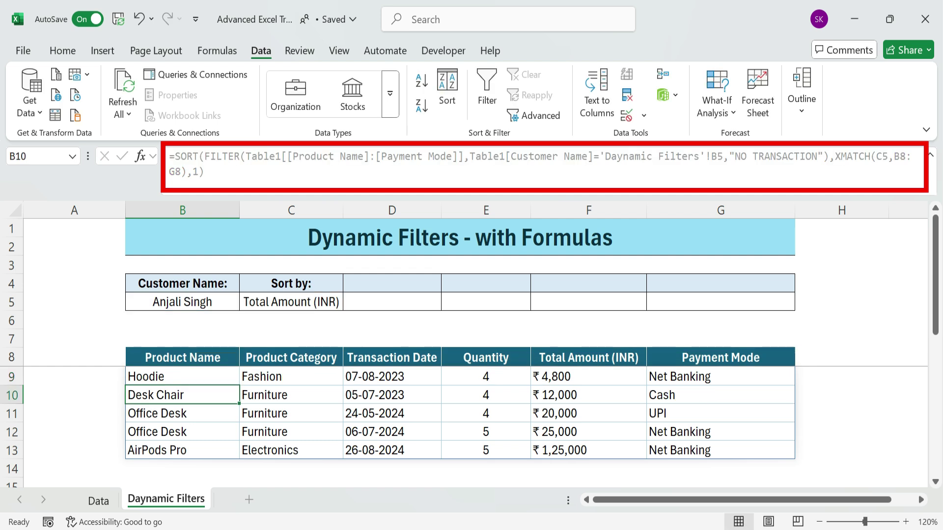
# Cycle C5's sort column through Transaction Date, Total Amount (INR), Payment Mode and Product Name.
pyautogui.click(322, 301)
pyautogui.click(349, 304)
pyautogui.click(309, 343)
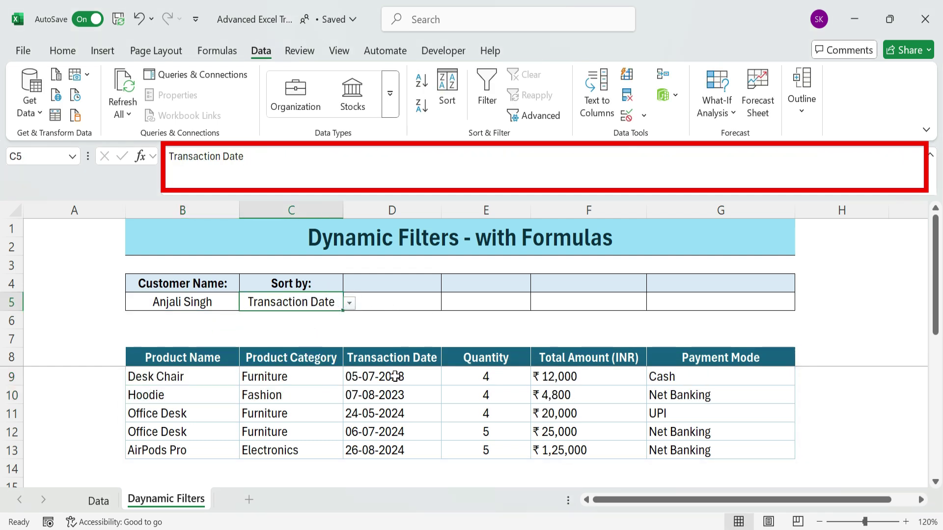
pyautogui.click(349, 303)
pyautogui.click(307, 372)
pyautogui.click(349, 303)
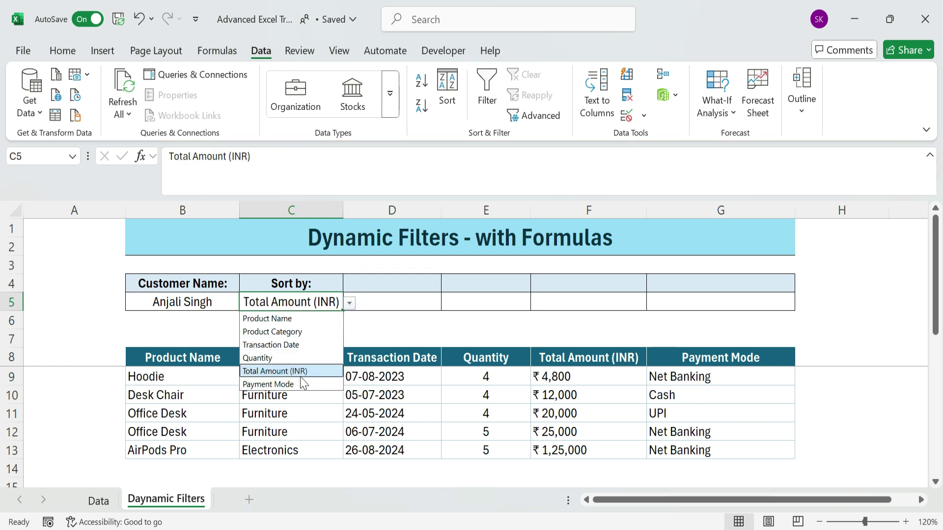
pyautogui.click(295, 384)
pyautogui.click(349, 303)
pyautogui.click(314, 320)
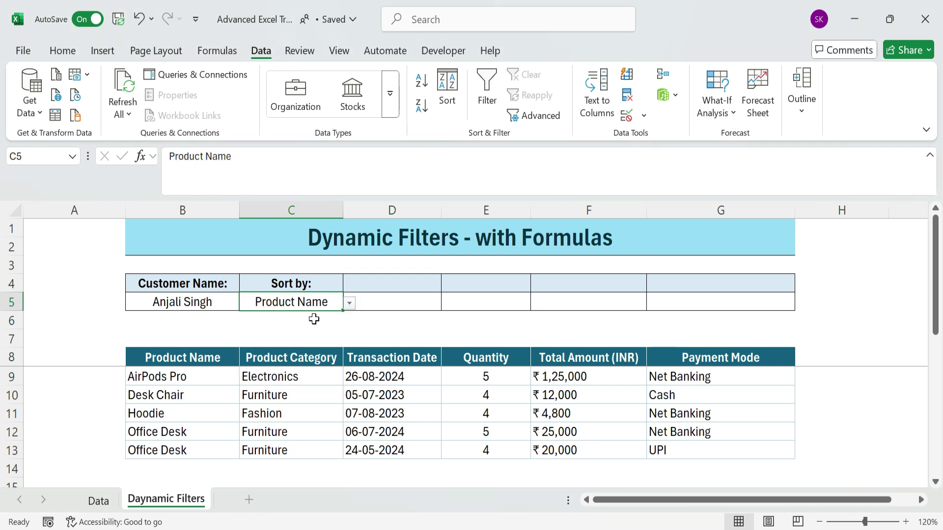
# Set Sort by to Quantity and add the label Order: in D4.
pyautogui.click(349, 303)
pyautogui.click(300, 358)
pyautogui.click(385, 280)
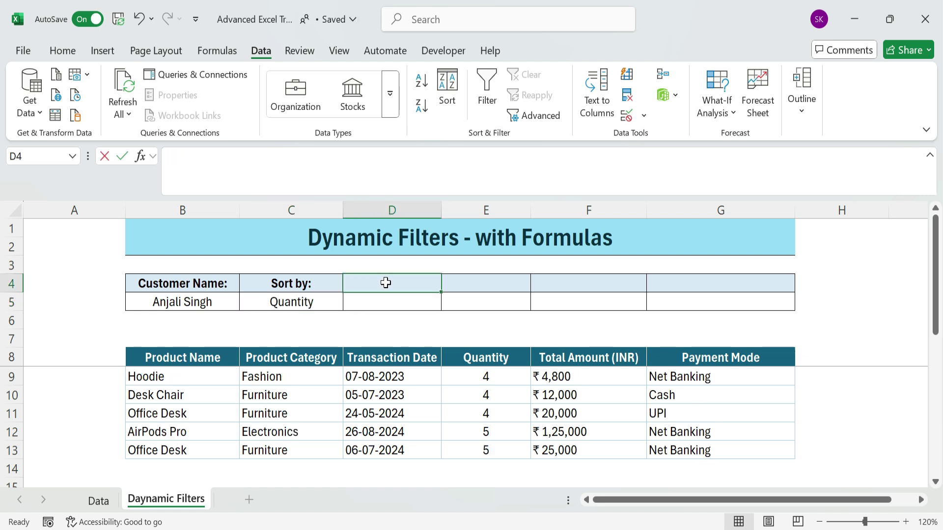
pyautogui.write('Order:')
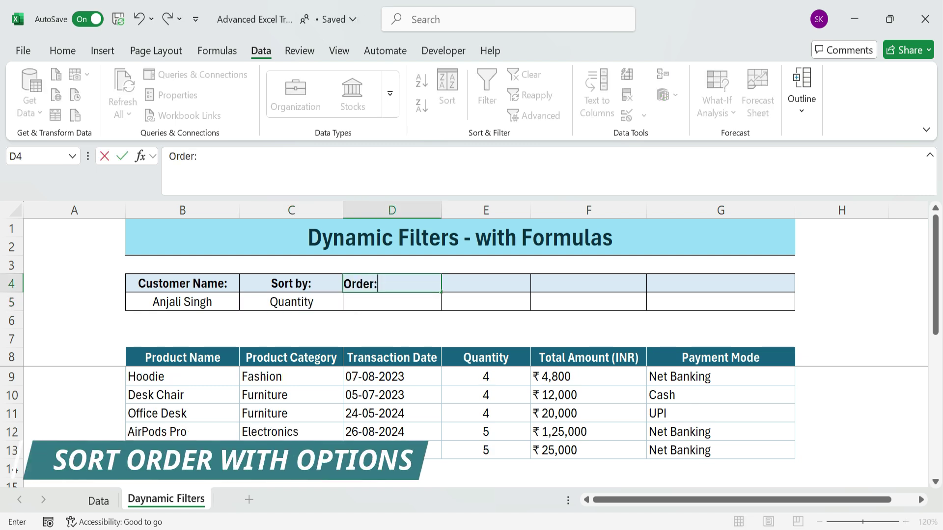
pyautogui.press('Return')
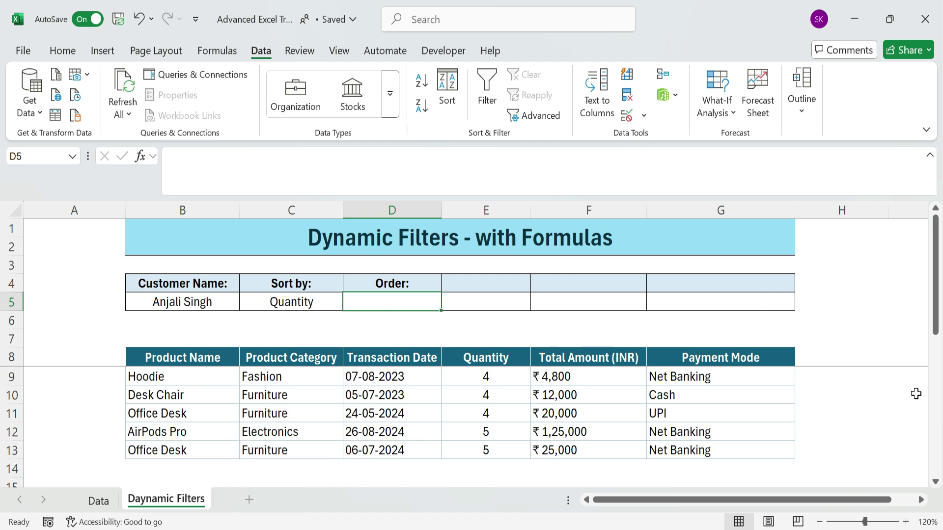
# Give D5 an Ascending,Descending list validation and choose Ascending.
pyautogui.click(396, 301)
pyautogui.click(627, 117)
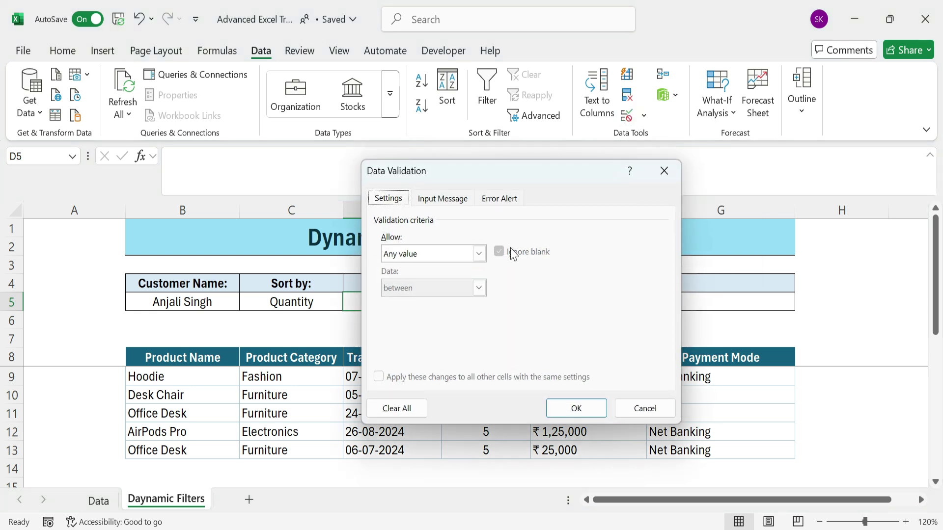
pyautogui.click(478, 254)
pyautogui.click(442, 302)
pyautogui.click(432, 322)
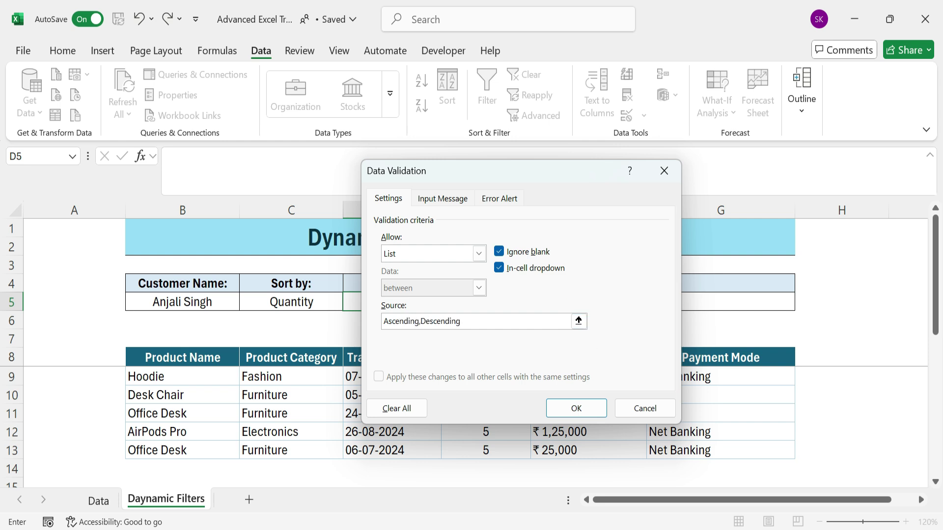
pyautogui.click(587, 412)
pyautogui.click(453, 308)
pyautogui.click(436, 305)
pyautogui.click(447, 304)
pyautogui.click(409, 318)
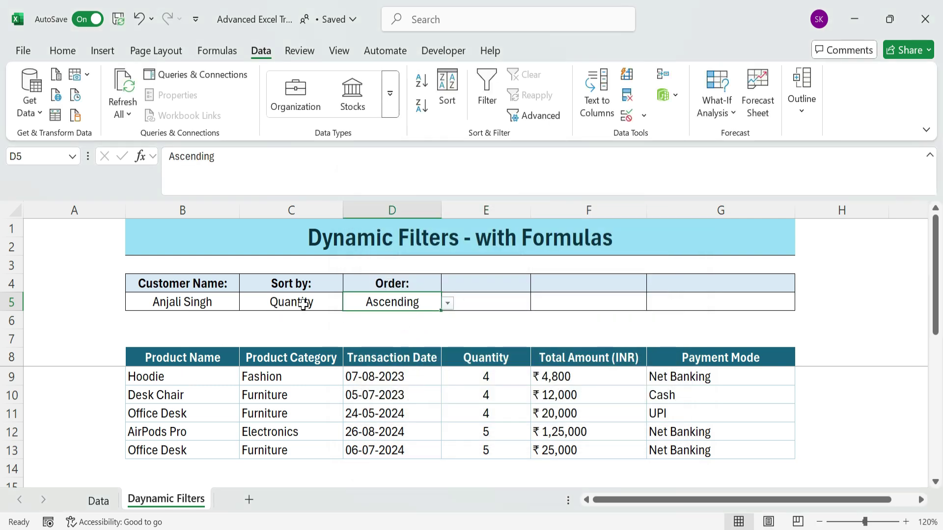
# Replace B9's fixed sort order 1 with SWITCH(D5,"Ascending",1,"Descending",-1).
pyautogui.click(204, 379)
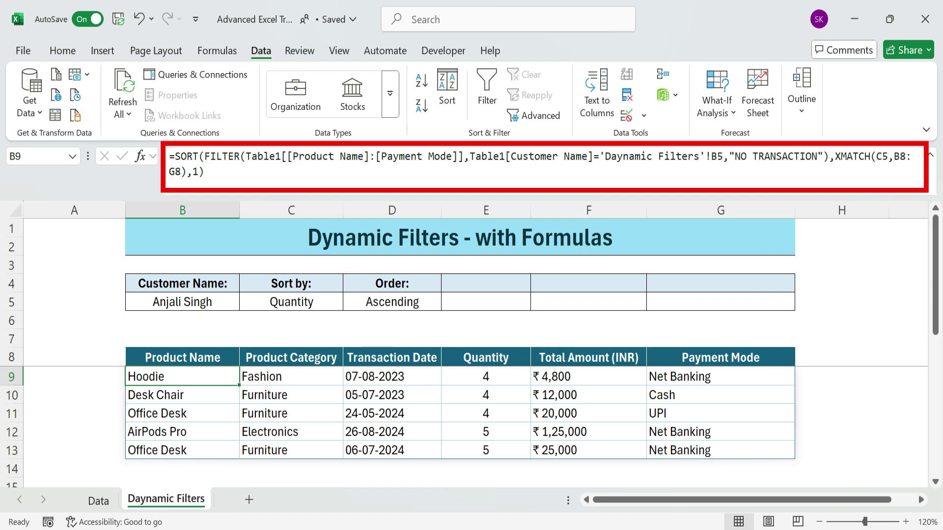
pyautogui.click(204, 172)
pyautogui.press('BackSpace')
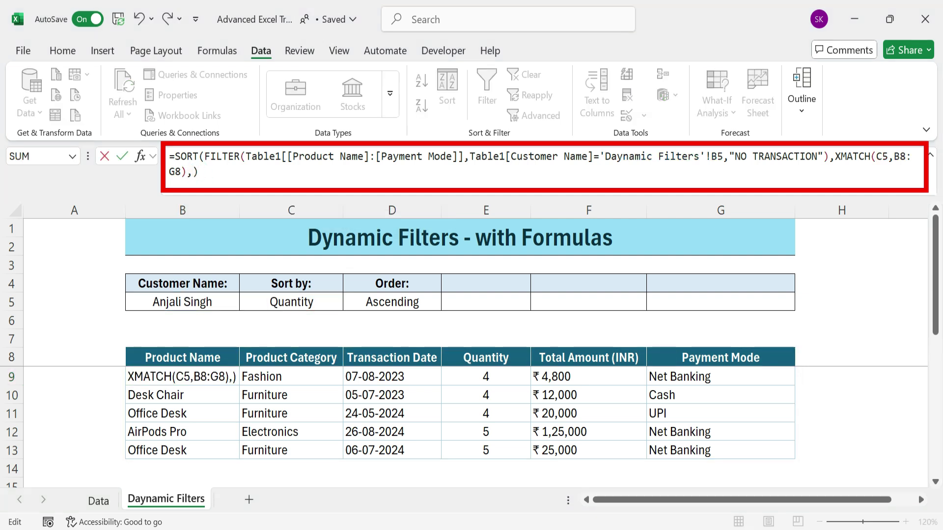
pyautogui.write('sw')
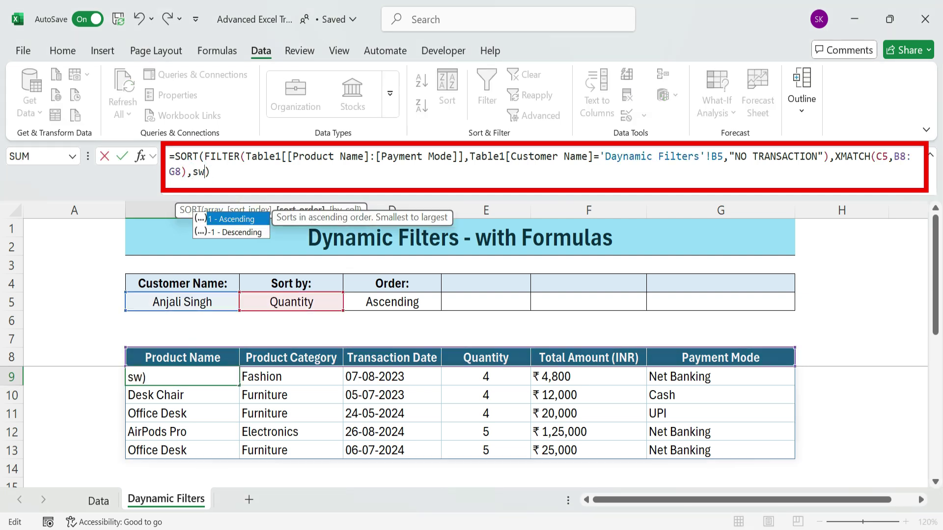
pyautogui.write('itch(')
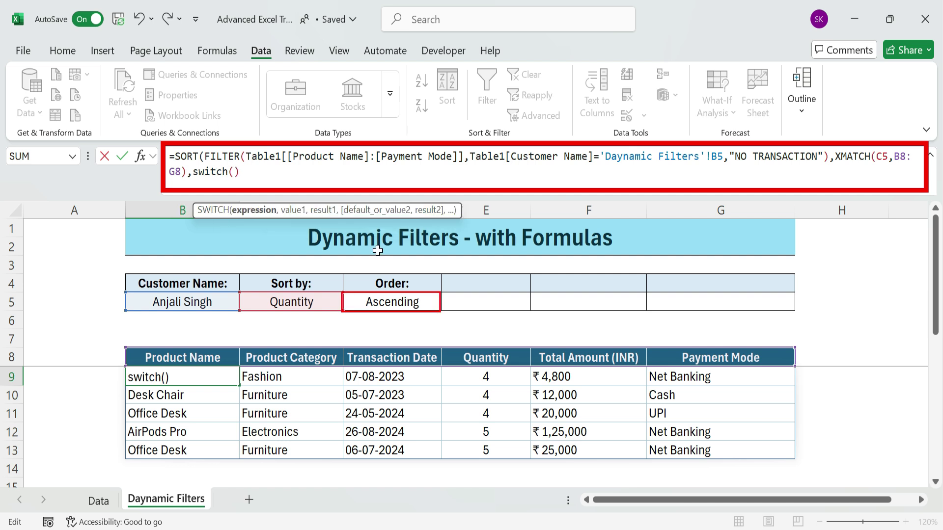
pyautogui.click(418, 304)
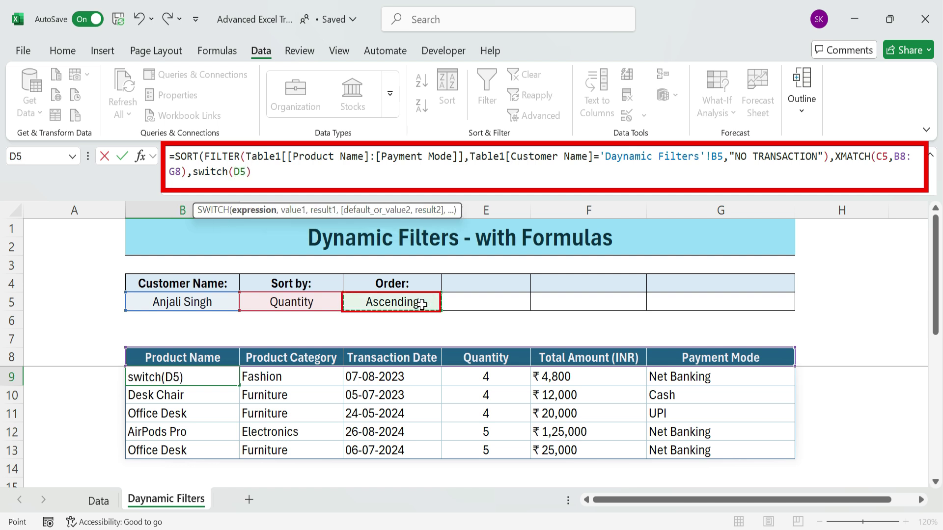
pyautogui.write(',"Ascen')
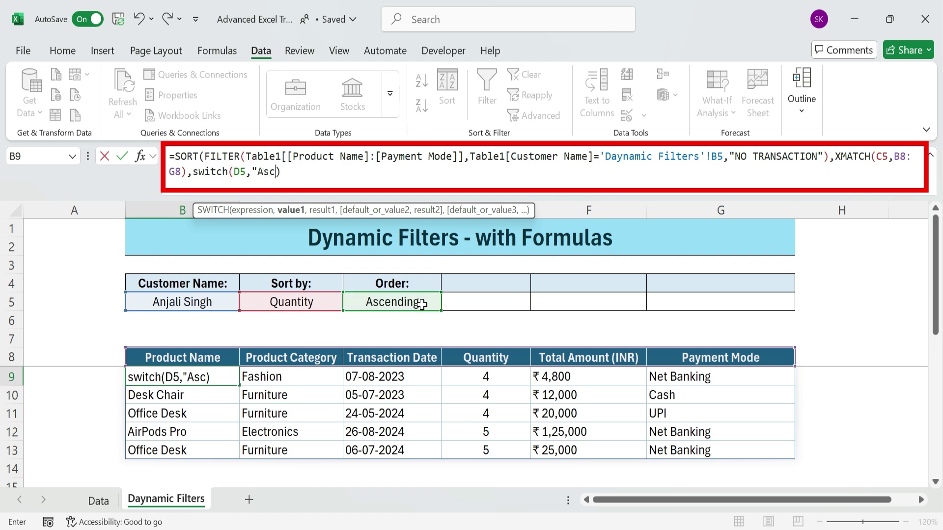
pyautogui.write('ding')
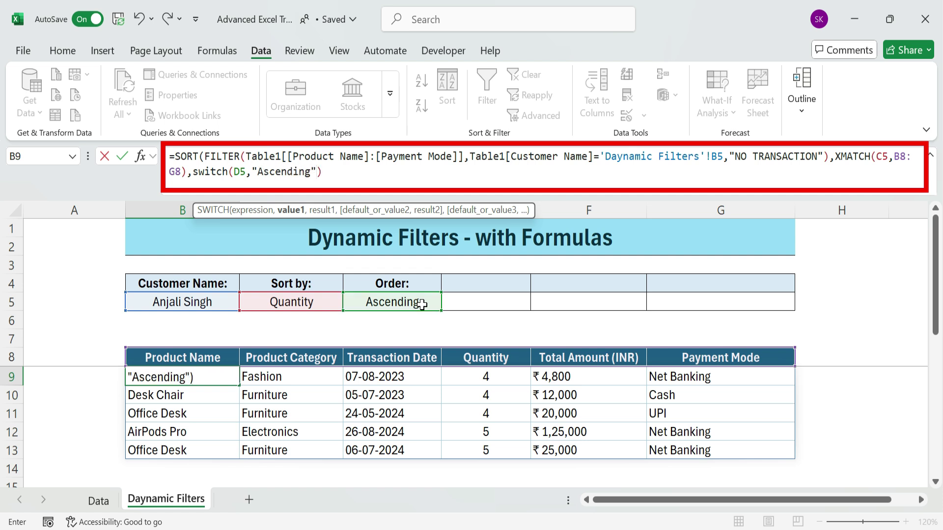
pyautogui.write('",1,"Desce')
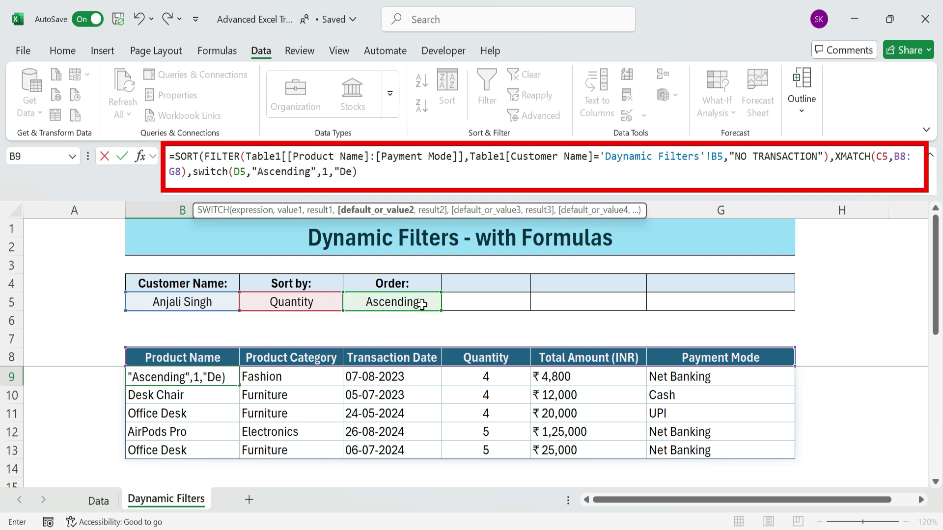
pyautogui.write('nding",-1)')
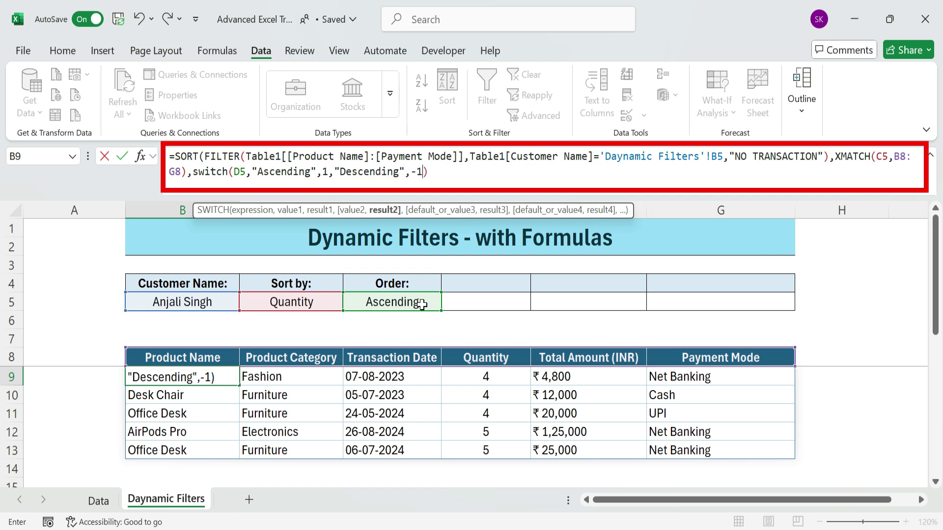
pyautogui.write(')')
pyautogui.press('Delete')
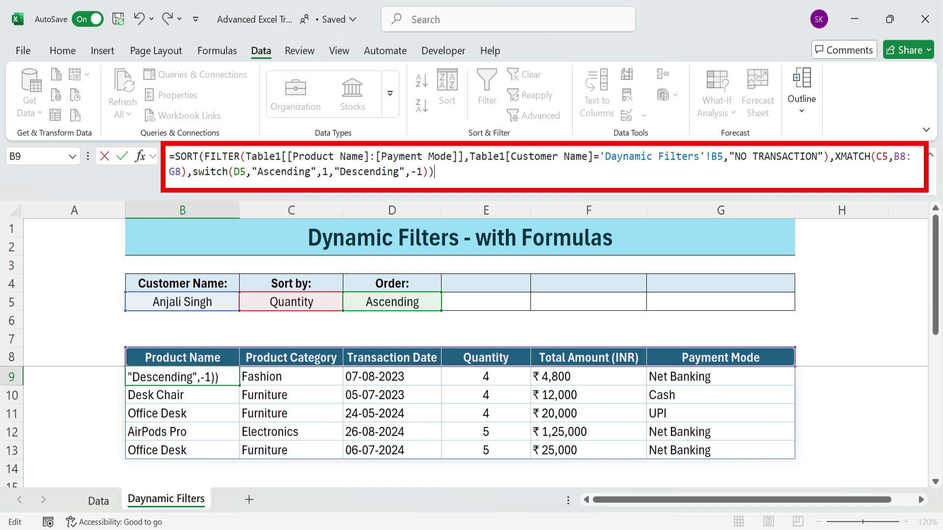
# Commit the formula, then sort by Total Amount (INR) in Descending order.
pyautogui.press('Return')
pyautogui.click(432, 301)
pyautogui.click(447, 303)
pyautogui.click(381, 330)
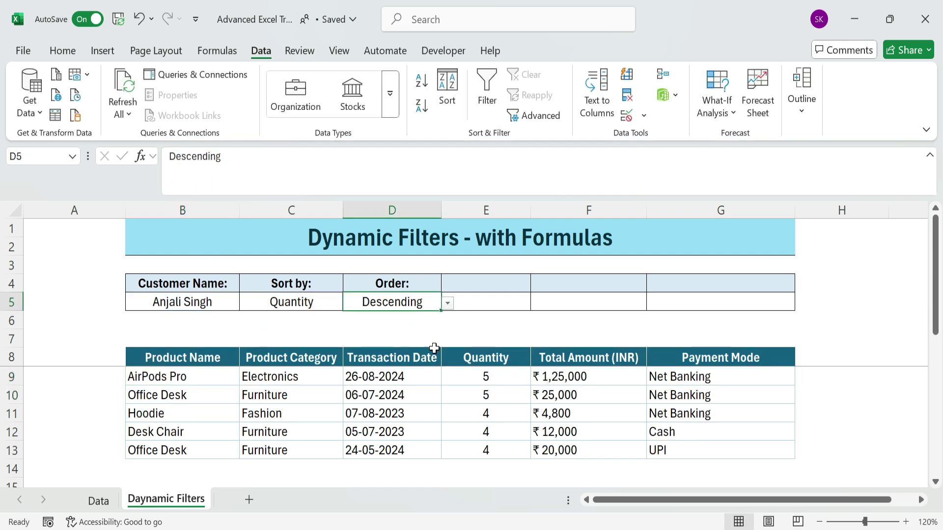
pyautogui.click(327, 305)
pyautogui.click(349, 303)
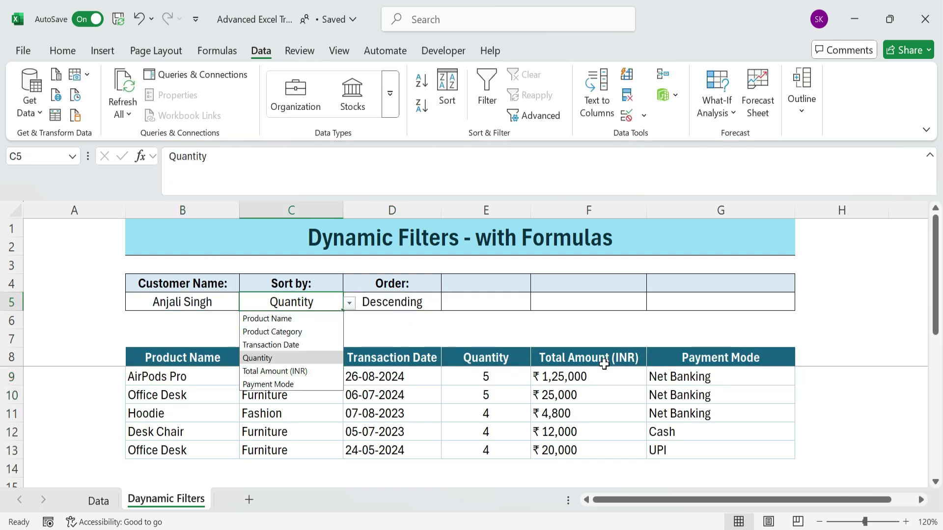
pyautogui.click(269, 372)
pyautogui.moveTo(590, 376); pyautogui.dragTo(589, 450)
# Switch the order to Ascending and check the Total Amount values.
pyautogui.click(432, 303)
pyautogui.click(449, 304)
pyautogui.click(410, 318)
pyautogui.moveTo(558, 377); pyautogui.dragTo(560, 450)
# Sort the table by Product Name and set the order to Descending.
pyautogui.click(295, 310)
pyautogui.click(349, 303)
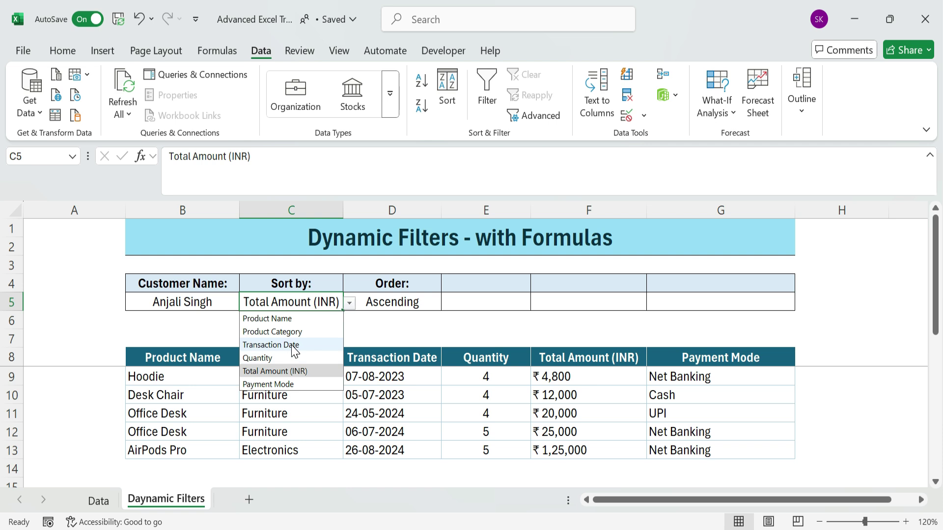
pyautogui.click(294, 320)
pyautogui.click(221, 376)
pyautogui.click(418, 303)
pyautogui.click(447, 303)
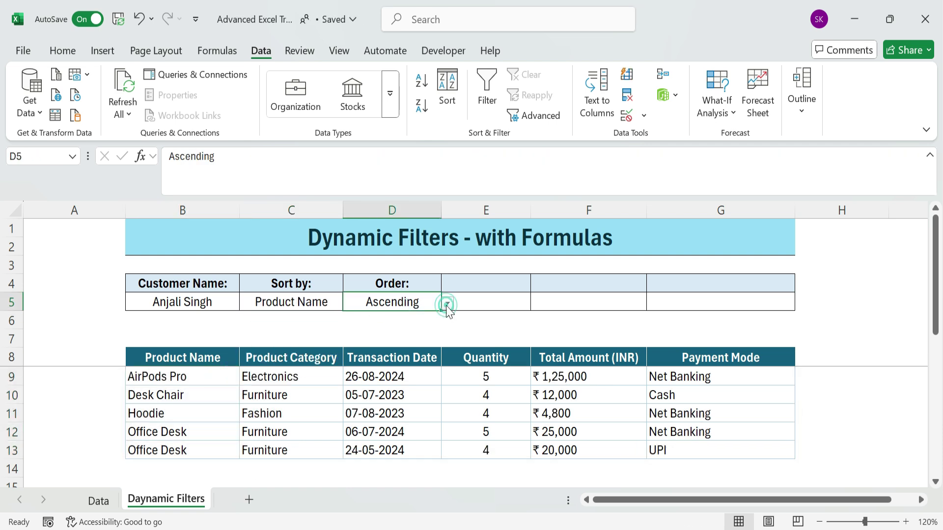
pyautogui.click(373, 331)
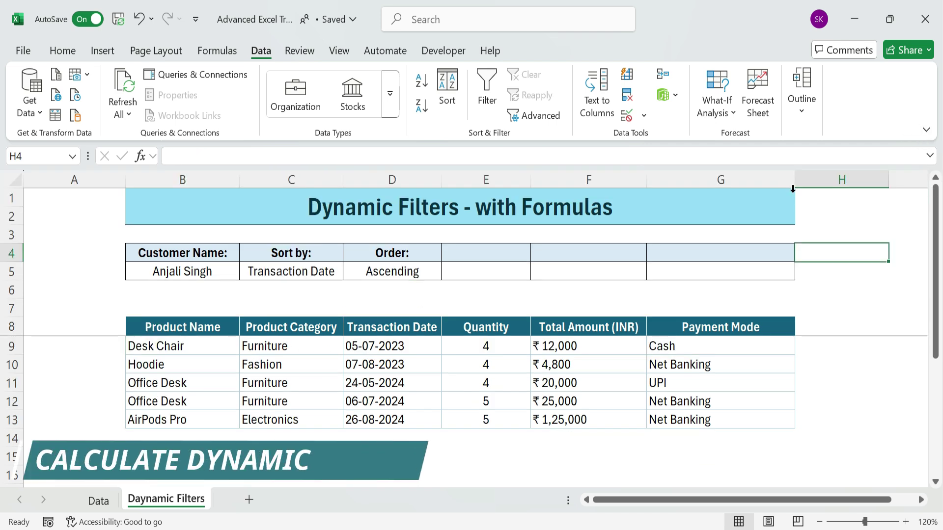
# Set the ribbon display to Show tabs only.
pyautogui.click(466, 249)
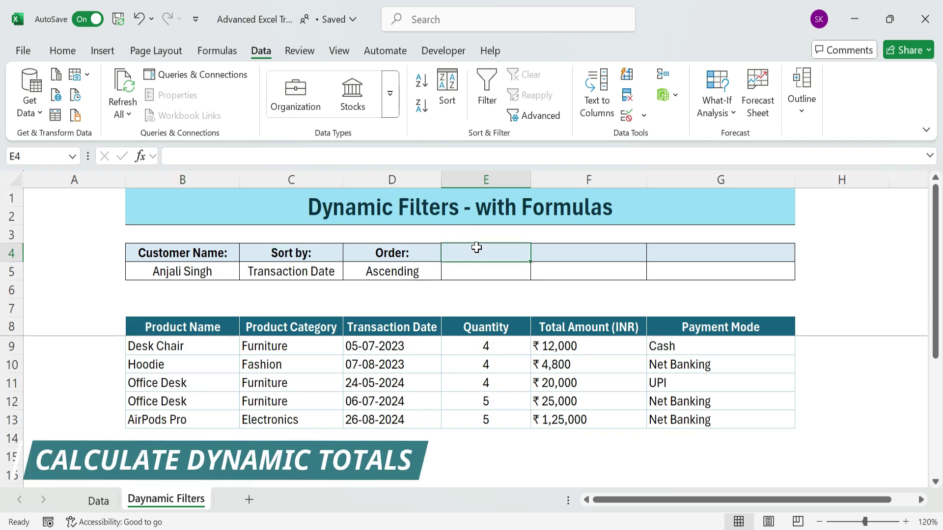
pyautogui.click(926, 130)
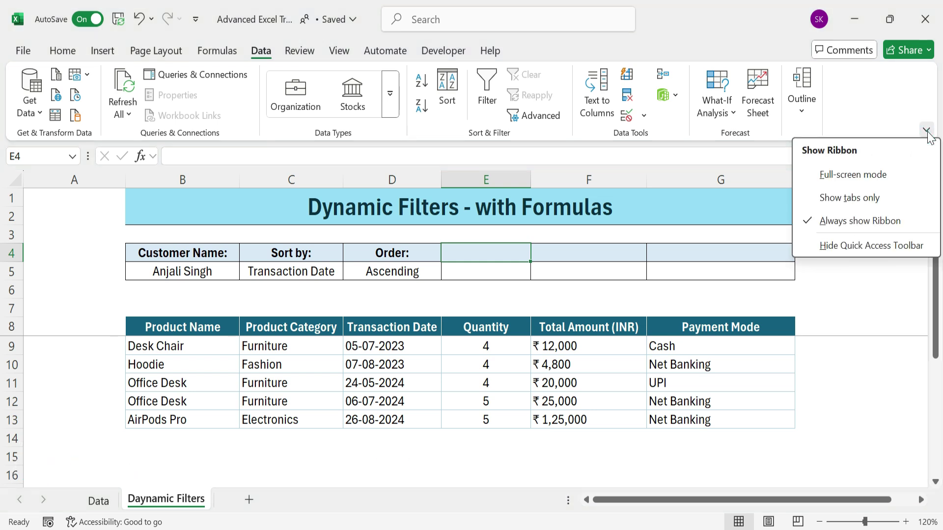
pyautogui.click(864, 198)
pyautogui.click(400, 217)
# Enter the heading Quantity in E4.
pyautogui.click(470, 167)
pyautogui.write('QU')
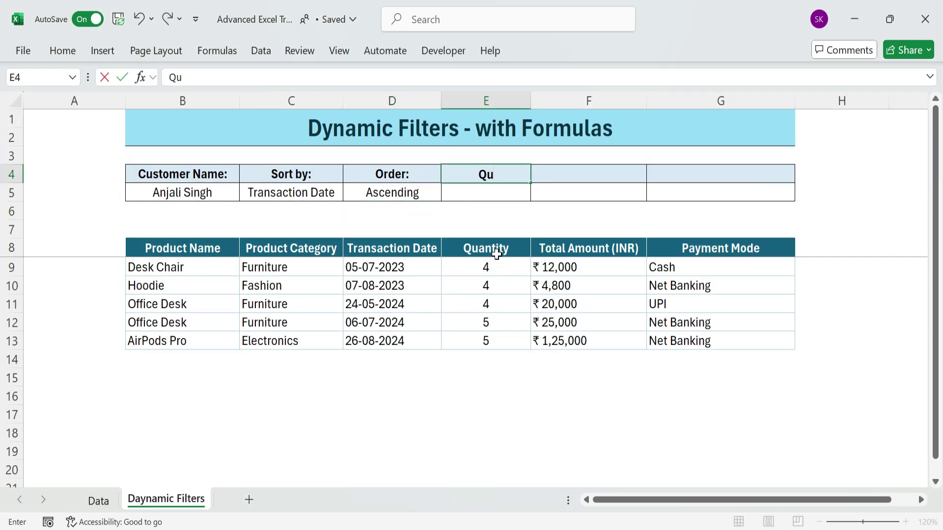
pyautogui.write('antity')
pyautogui.press('Return')
pyautogui.press('Down')
pyautogui.press('Down')
pyautogui.press('Down')
pyautogui.press('Down')
pyautogui.hotkey('ctrl', 'shift', 'Down')
# Enter =SUM(E9:E13) in E5 to total the quantities.
pyautogui.click(492, 201)
pyautogui.write('=sum')
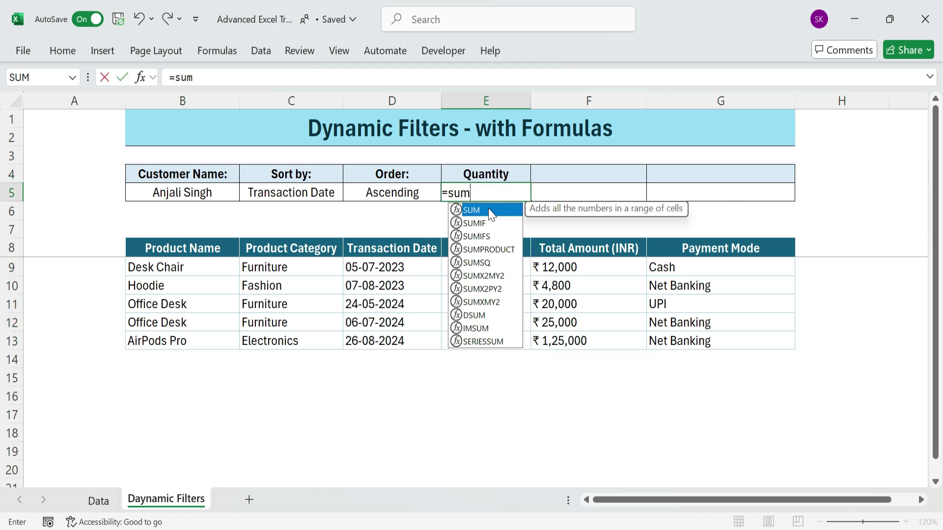
pyautogui.doubleClick(492, 214)
pyautogui.moveTo(504, 268); pyautogui.dragTo(505, 343)
pyautogui.press('Return')
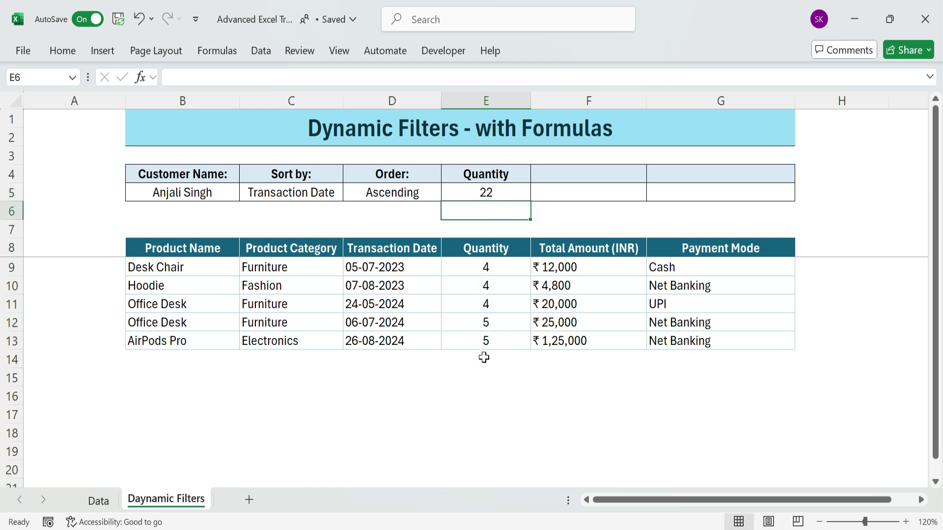
# Switch B5 to a different customer and widen E5's SUM range to E9:E23.
pyautogui.click(217, 192)
pyautogui.click(245, 193)
pyautogui.click(183, 262)
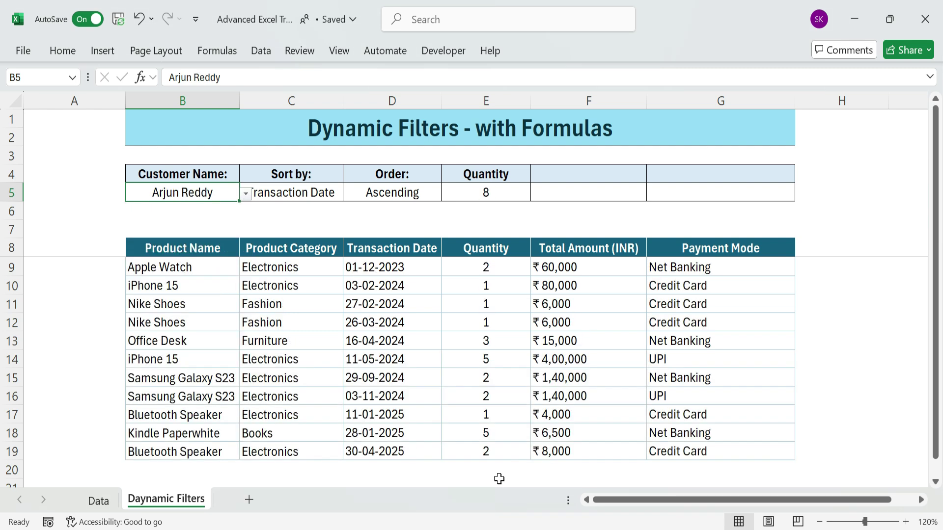
pyautogui.click(501, 191)
pyautogui.doubleClick(500, 193)
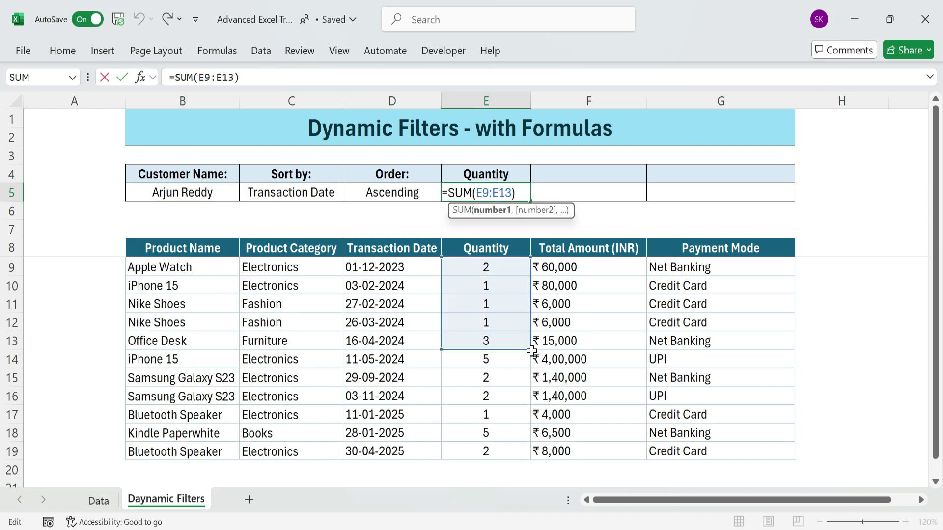
pyautogui.moveTo(532, 350); pyautogui.dragTo(522, 480)
pyautogui.click(562, 430)
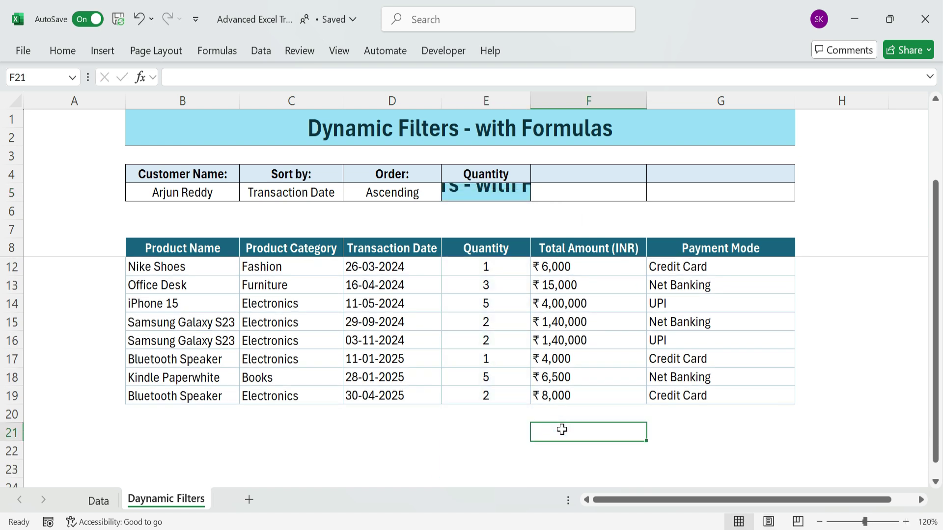
# Enter test value 1243534 in E21, then delete it.
pyautogui.scroll(1, 516, 466)
pyautogui.click(489, 487)
pyautogui.scroll(-2, 555, 407)
pyautogui.write('1243534')
pyautogui.press('Return')
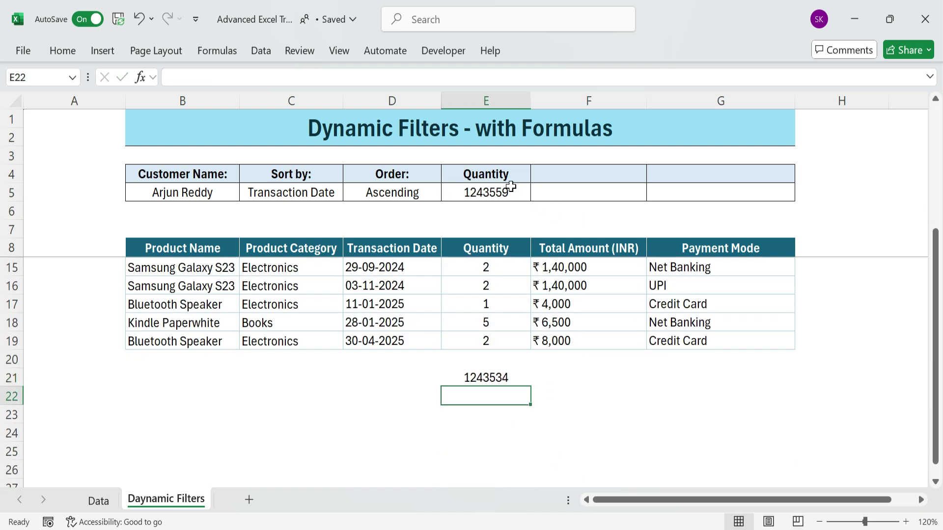
pyautogui.click(481, 381)
pyautogui.press('Delete')
# Delete E5's SUM formula, leaving the cell blank.
pyautogui.scroll(2, 614, 407)
pyautogui.click(499, 192)
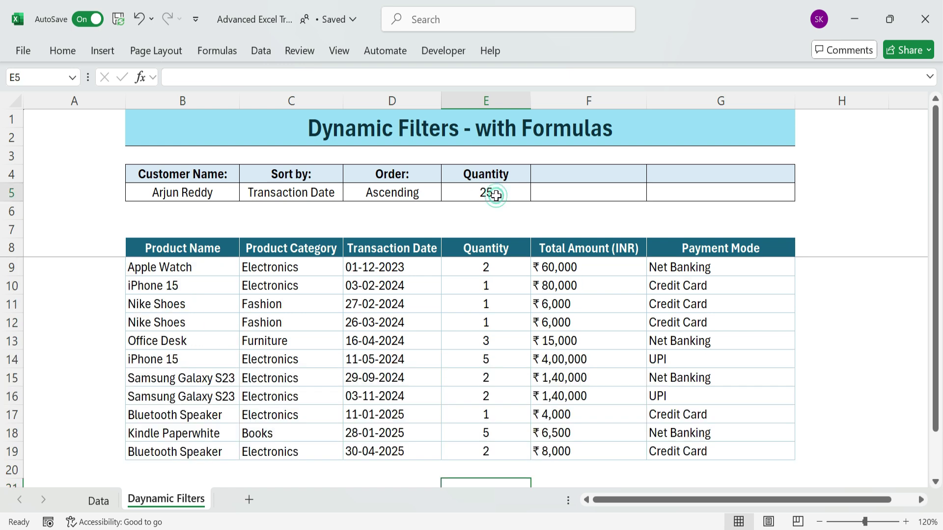
pyautogui.doubleClick(499, 192)
pyautogui.moveTo(516, 192); pyautogui.dragTo(372, 189)
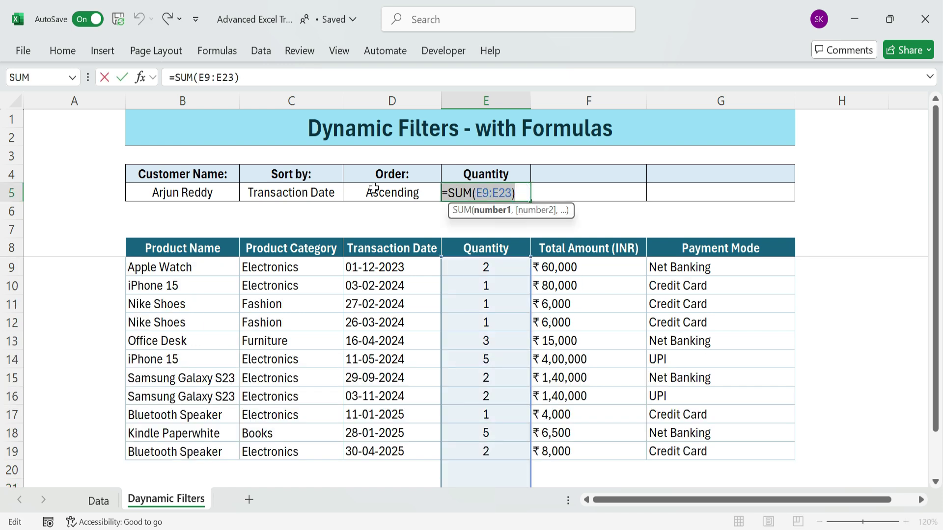
pyautogui.press('BackSpace')
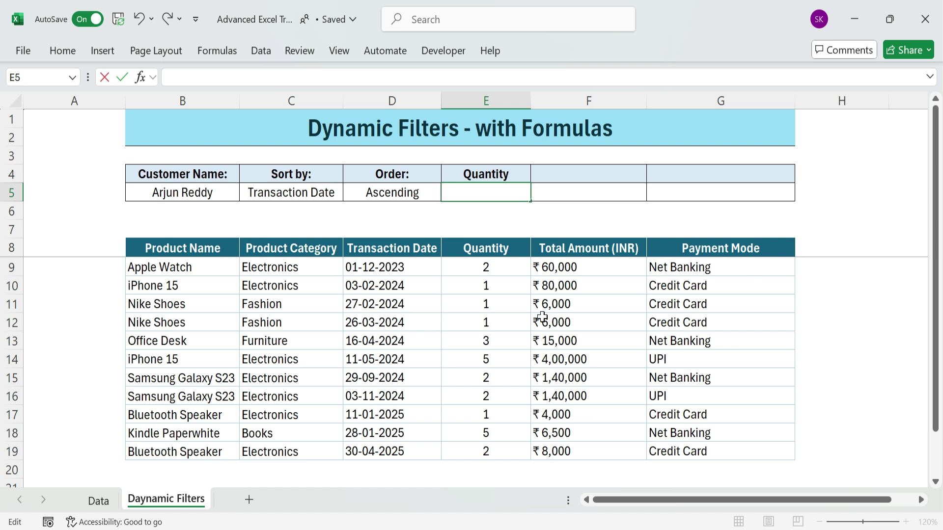
pyautogui.press('Return')
# Enter =SUM(CHOOSECOLS(B9#,4)) in E5 and check it against the Quantity values.
pyautogui.click(483, 196)
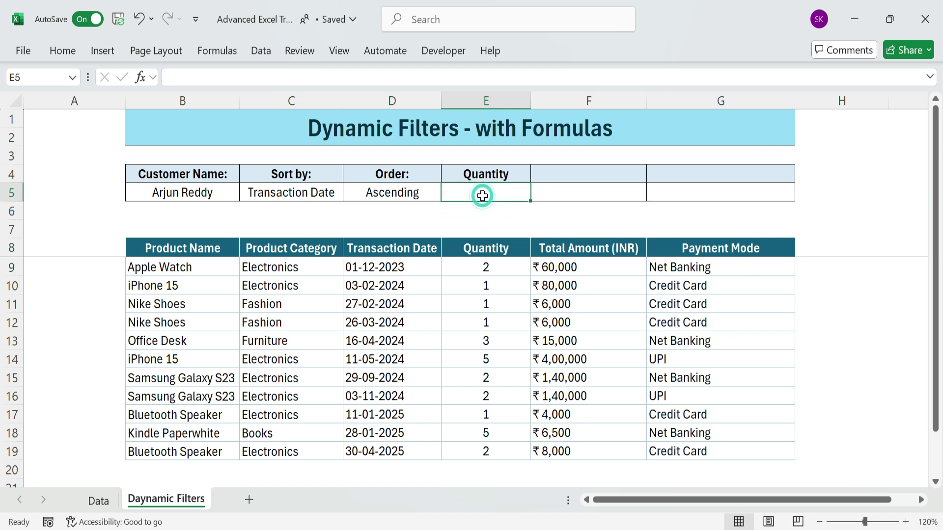
pyautogui.write('=sum')
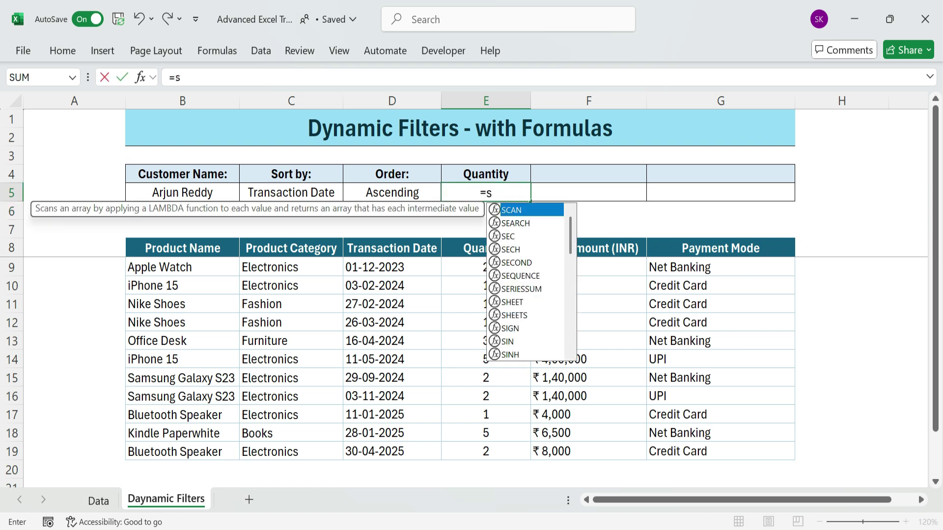
pyautogui.doubleClick(502, 210)
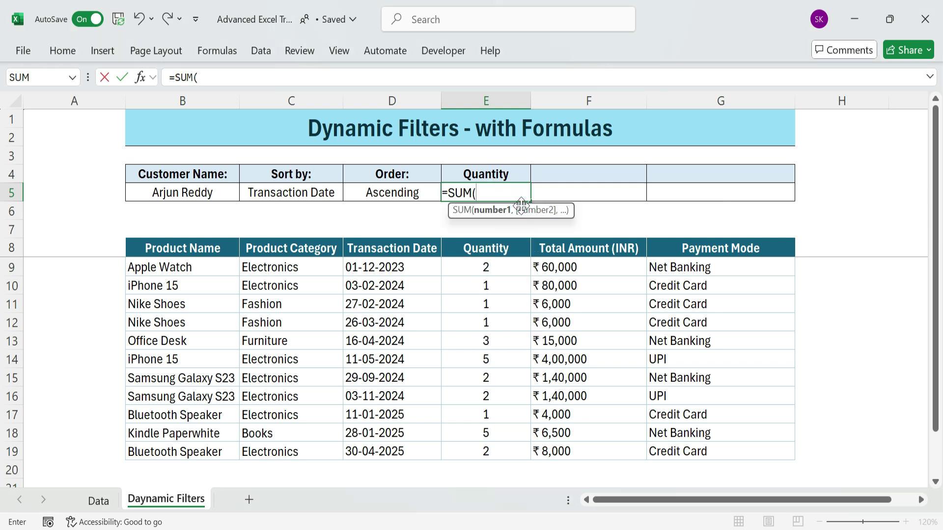
pyautogui.write('ch')
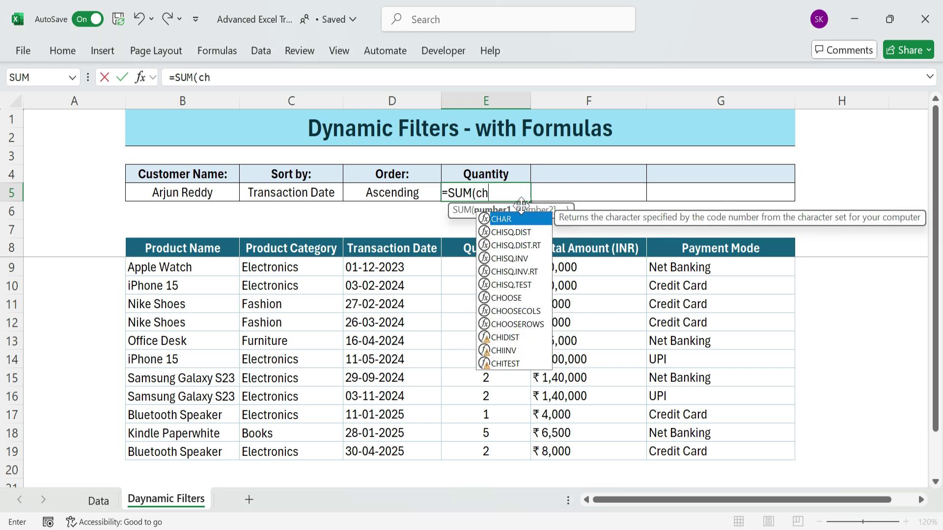
pyautogui.doubleClick(532, 309)
pyautogui.click(200, 270)
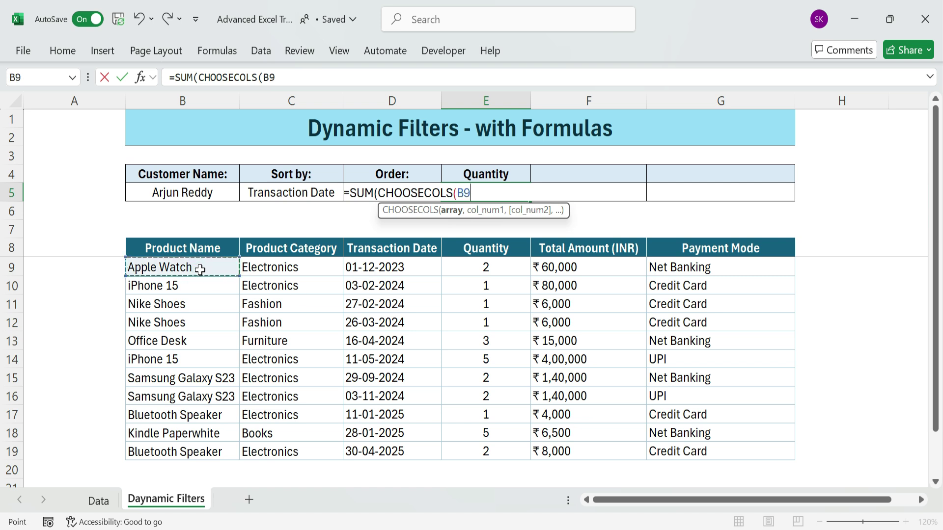
pyautogui.write('#')
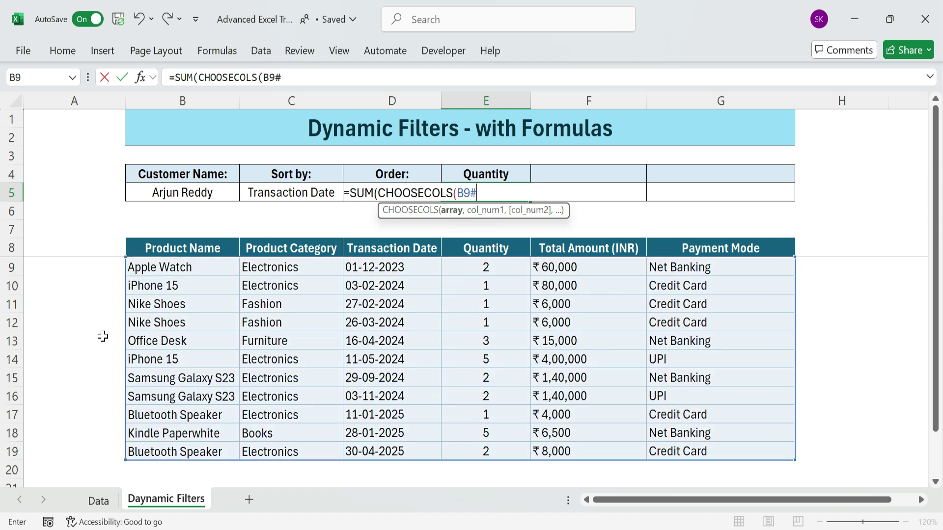
pyautogui.write(',')
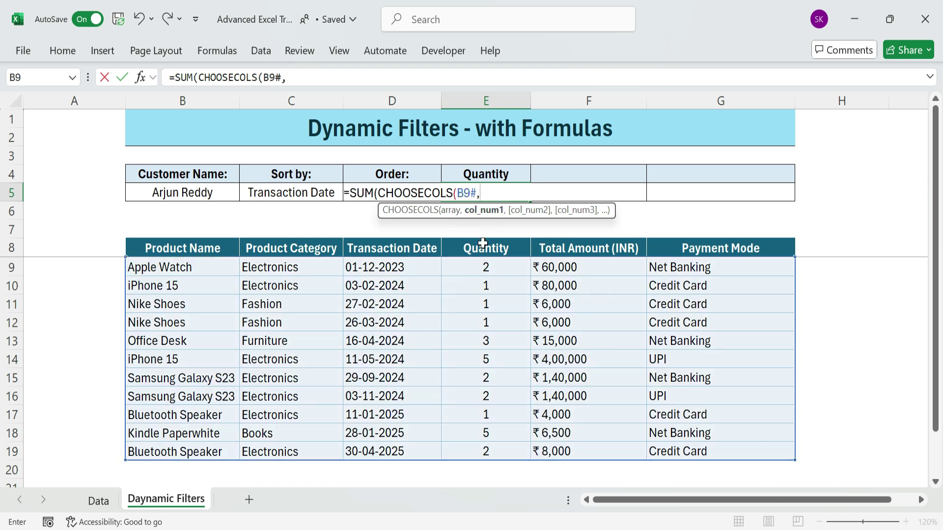
pyautogui.write('4)')
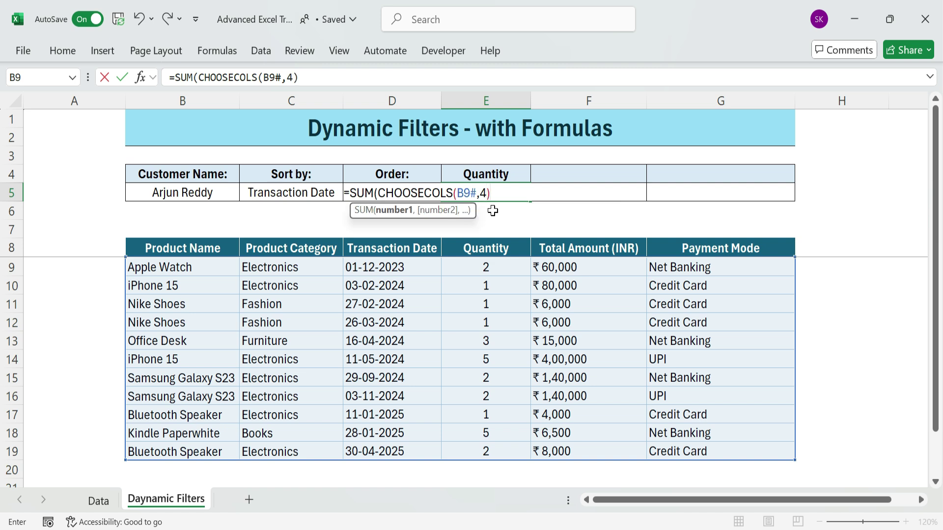
pyautogui.write(')')
pyautogui.press('Return')
pyautogui.moveTo(500, 272); pyautogui.dragTo(489, 452)
pyautogui.click(194, 175)
# Pick another customer in B5 so E5 shows 16, then type 'Total Amount' in F4.
pyautogui.click(202, 191)
pyautogui.click(246, 194)
pyautogui.click(180, 222)
pyautogui.doubleClick(503, 192)
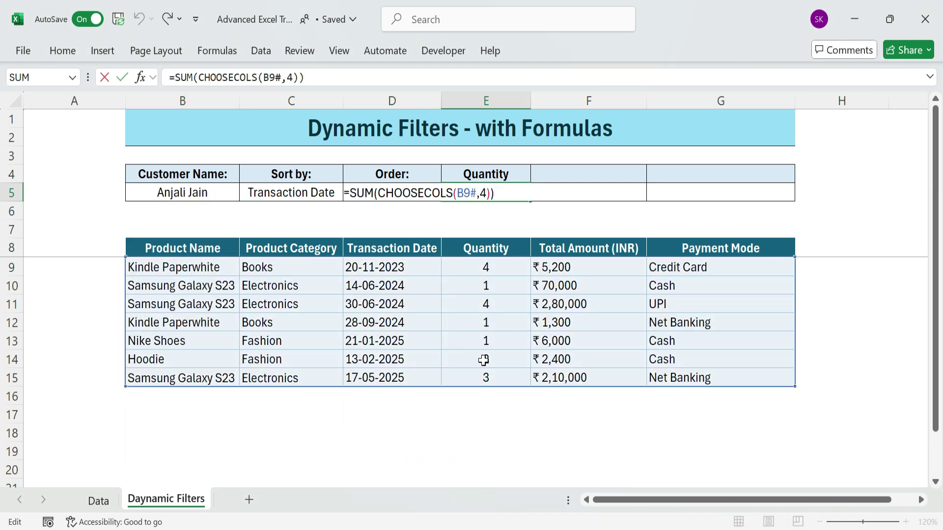
pyautogui.press('Return')
pyautogui.click(589, 174)
pyautogui.write('Total Amount')
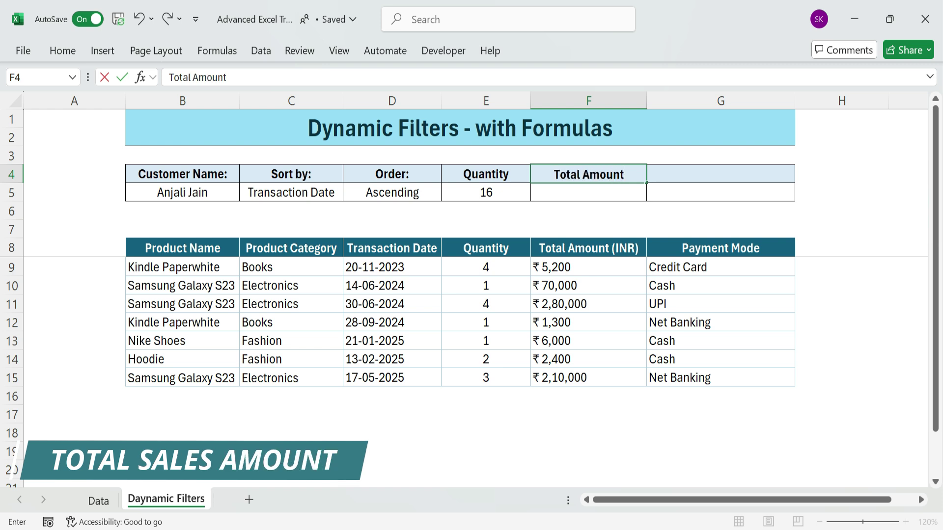
# Enter the Total Amount heading in F4 and copy E5's total formula across to F5.
pyautogui.press('Return')
pyautogui.click(518, 193)
pyautogui.moveTo(531, 202); pyautogui.dragTo(604, 202)
pyautogui.doubleClick(603, 191)
pyautogui.press('Left')
pyautogui.press('Left')
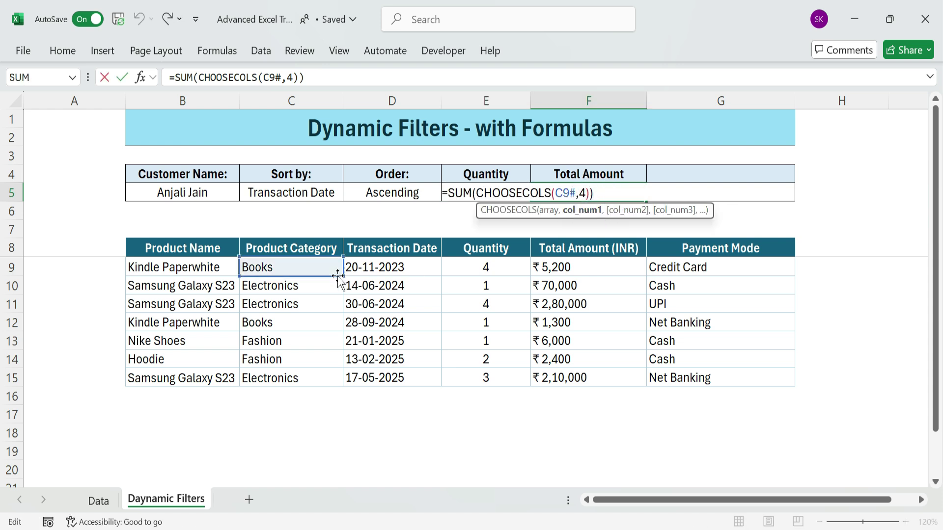
pyautogui.click(211, 268)
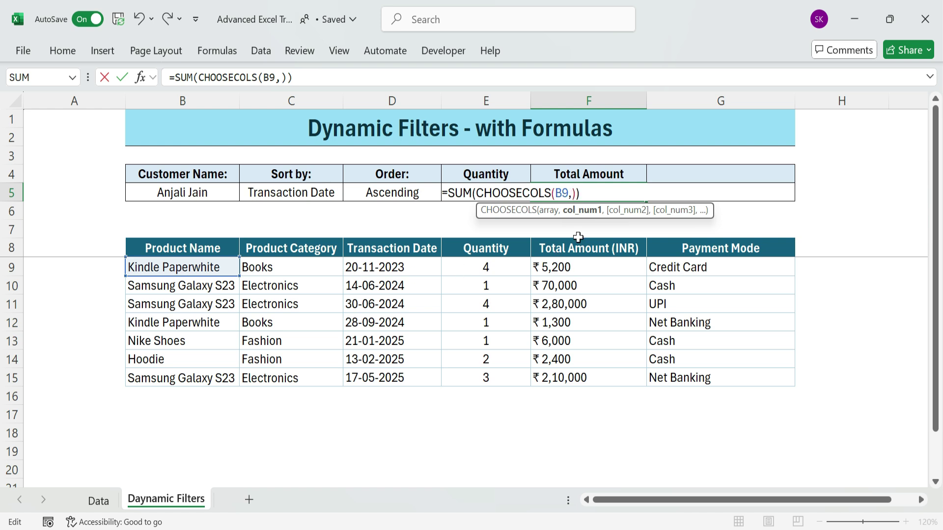
pyautogui.press('BackSpace')
pyautogui.write('5')
pyautogui.press('End')
pyautogui.click(568, 193)
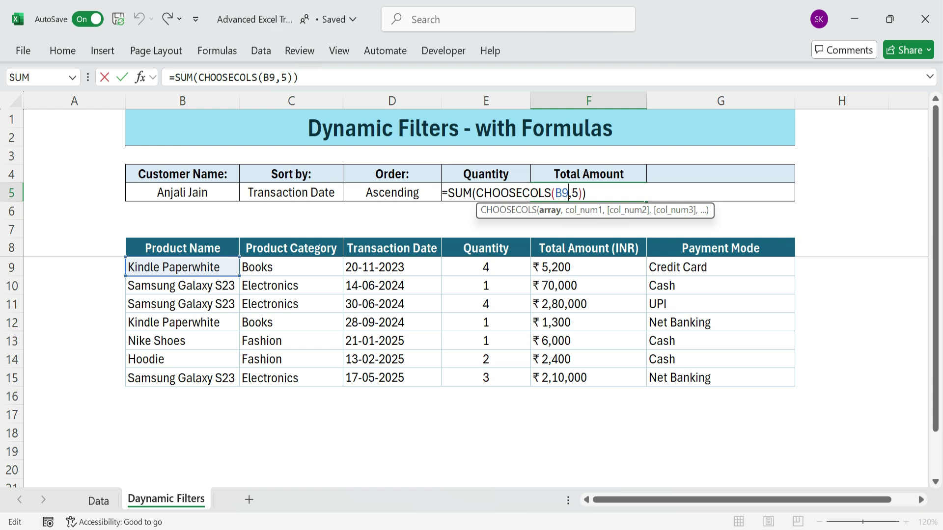
pyautogui.write('#')
pyautogui.press('Return')
pyautogui.click(596, 192)
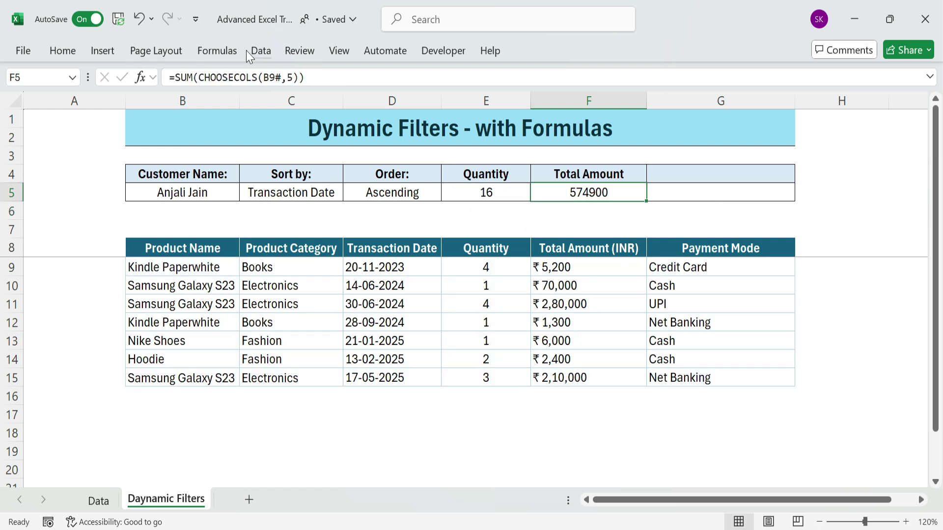
# Format the F5 total as rupee currency with no decimal places.
pyautogui.click(63, 50)
pyautogui.click(478, 75)
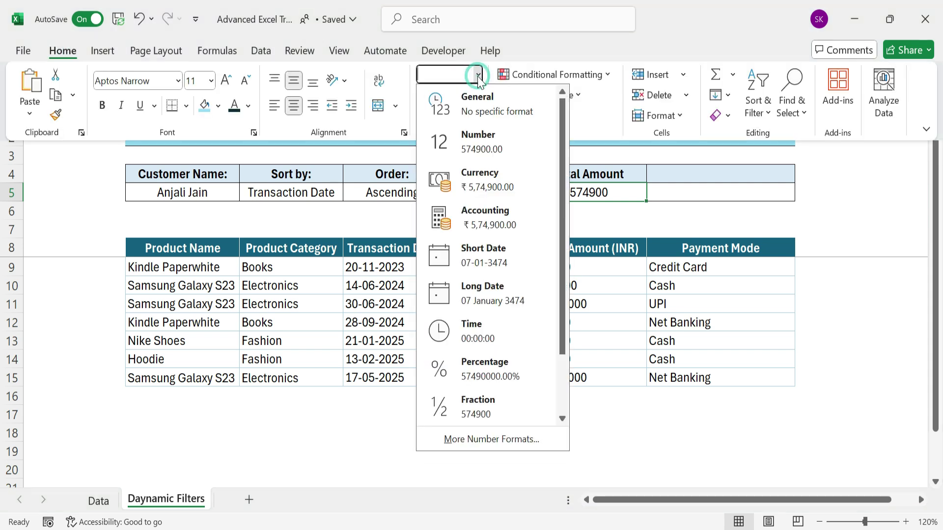
pyautogui.click(486, 180)
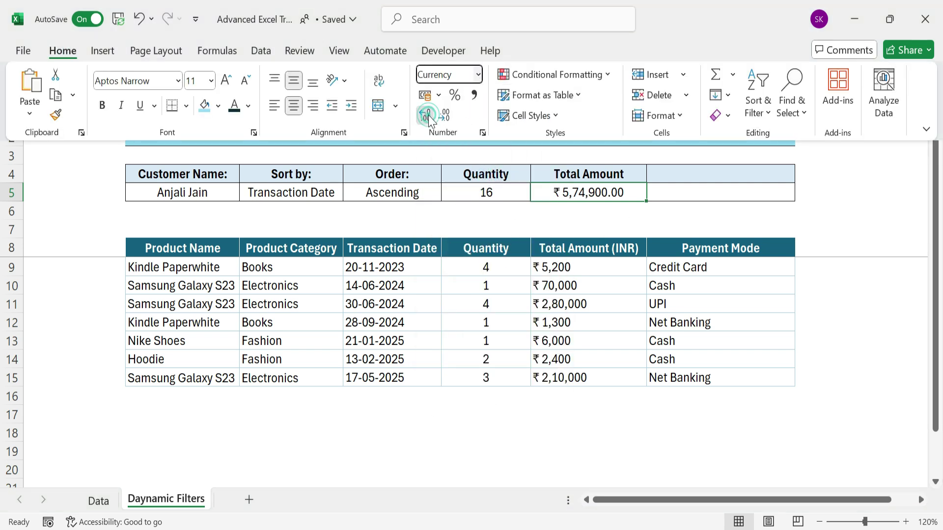
pyautogui.click(444, 115)
pyautogui.click(444, 116)
pyautogui.click(616, 216)
pyautogui.click(607, 188)
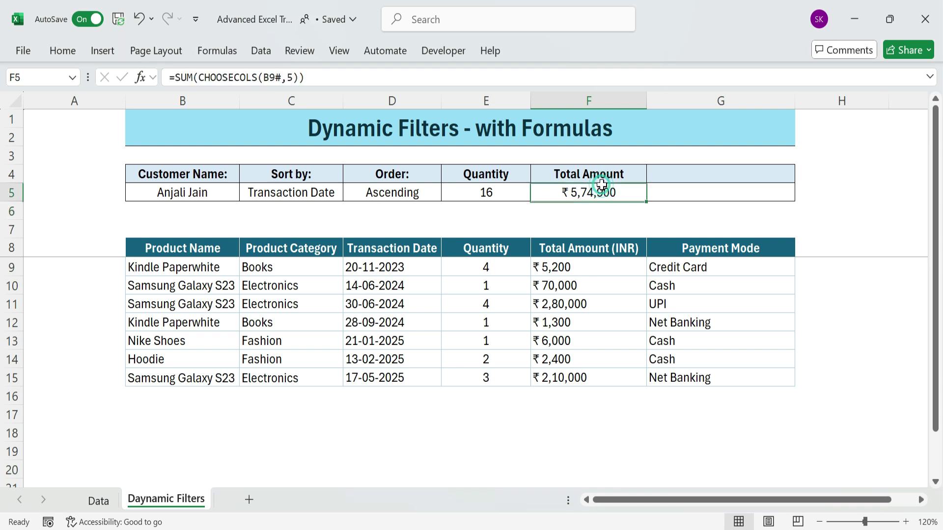
pyautogui.doubleClick(592, 194)
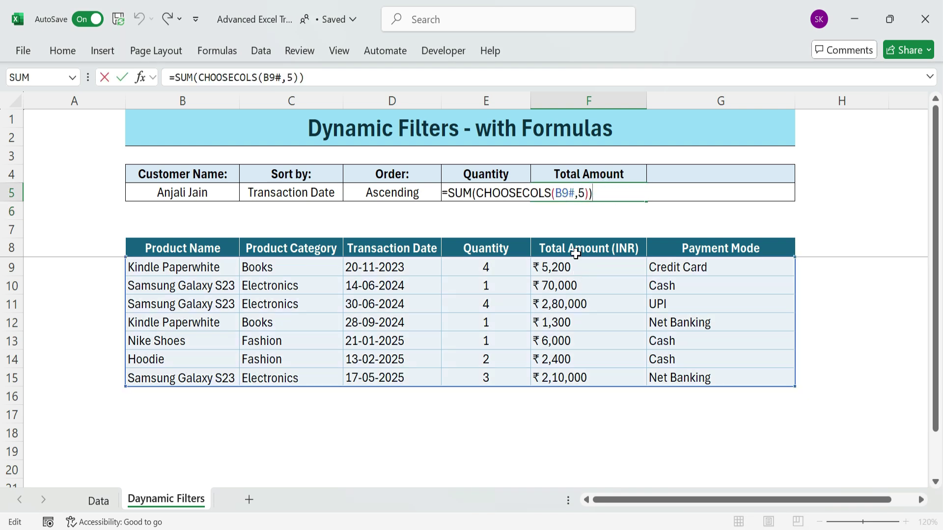
pyautogui.click(651, 220)
pyautogui.click(211, 191)
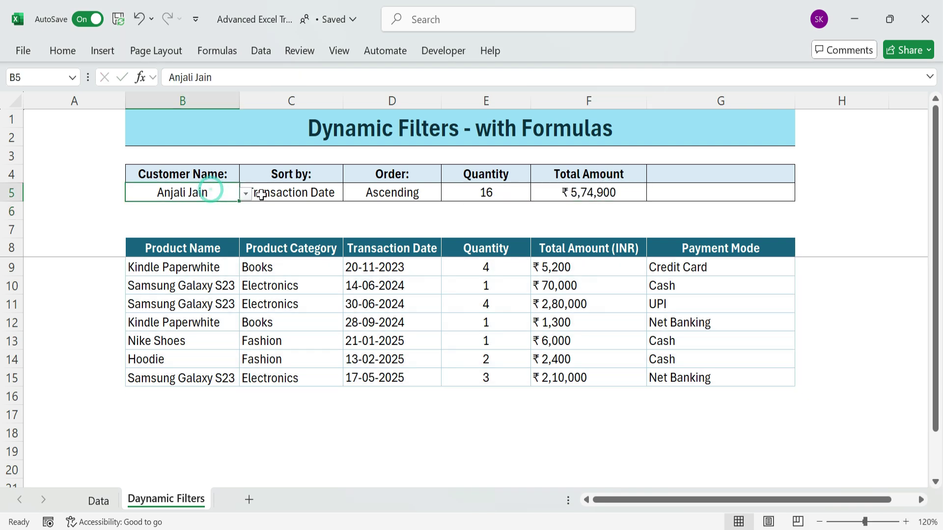
pyautogui.click(245, 194)
pyautogui.click(157, 261)
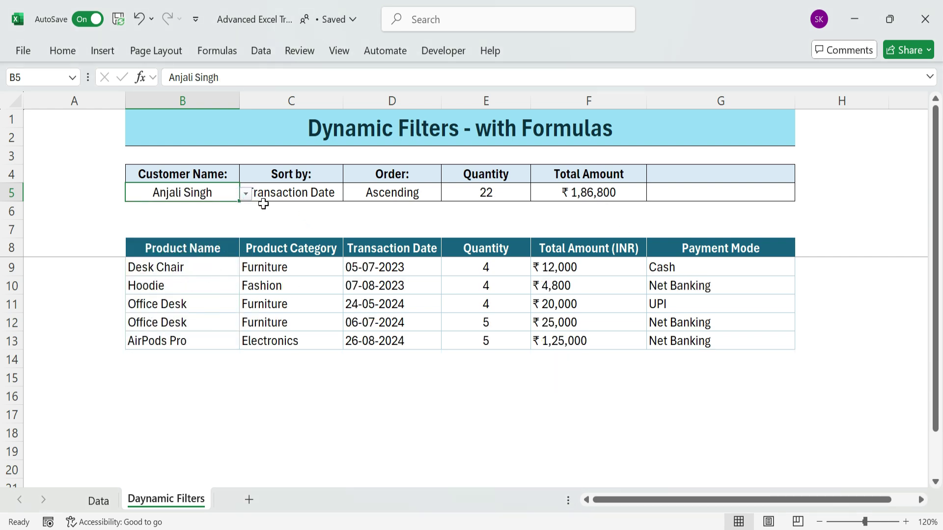
pyautogui.click(245, 194)
pyautogui.click(201, 326)
pyautogui.moveTo(552, 267); pyautogui.dragTo(569, 339)
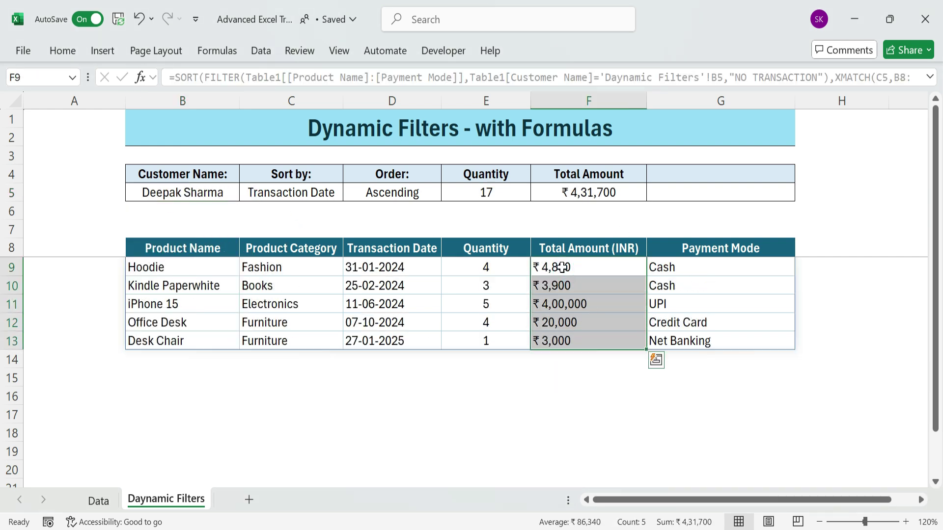
pyautogui.click(213, 199)
pyautogui.click(245, 194)
pyautogui.scroll(-2, 210, 311)
pyautogui.click(230, 344)
pyautogui.click(216, 192)
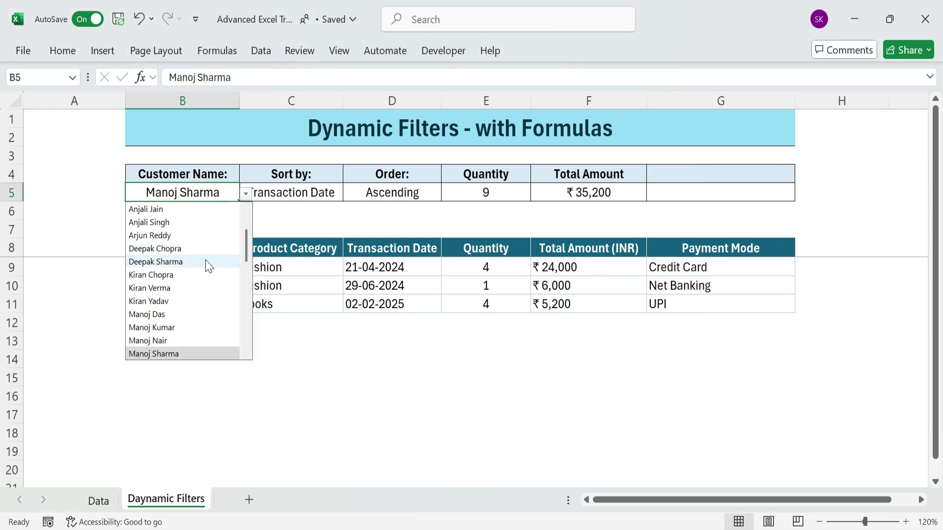
pyautogui.click(182, 236)
pyautogui.click(684, 179)
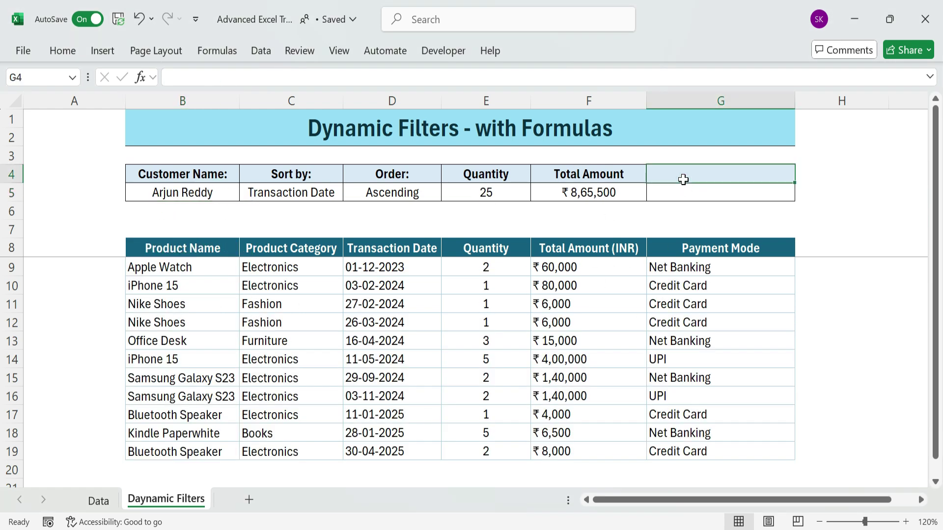
pyautogui.write('Frequent Payment Mode')
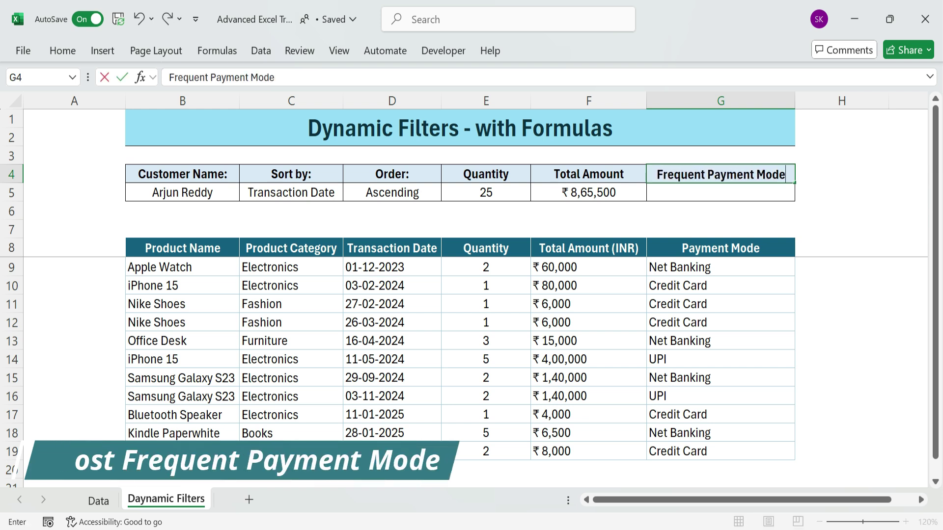
pyautogui.press('Return')
# Start a LET formula in G5 defining pmodes as CHOOSECOLS(B9#,6), then begin an INDEX.
pyautogui.write('=let')
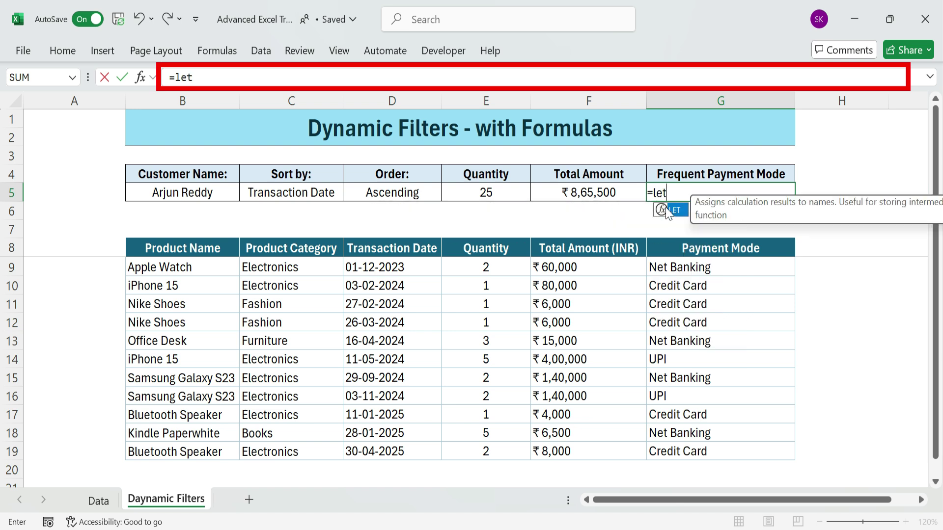
pyautogui.press('Tab')
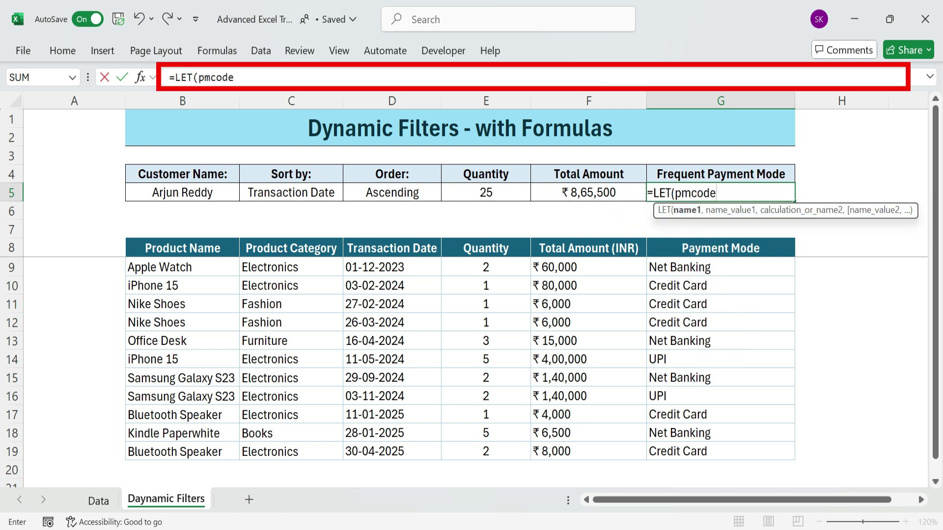
pyautogui.write('pmcodes,')
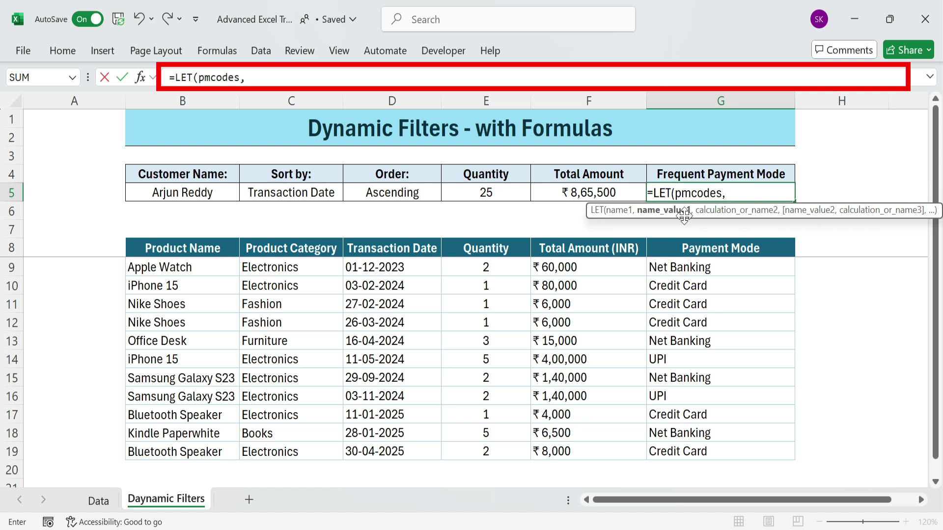
pyautogui.write('ch')
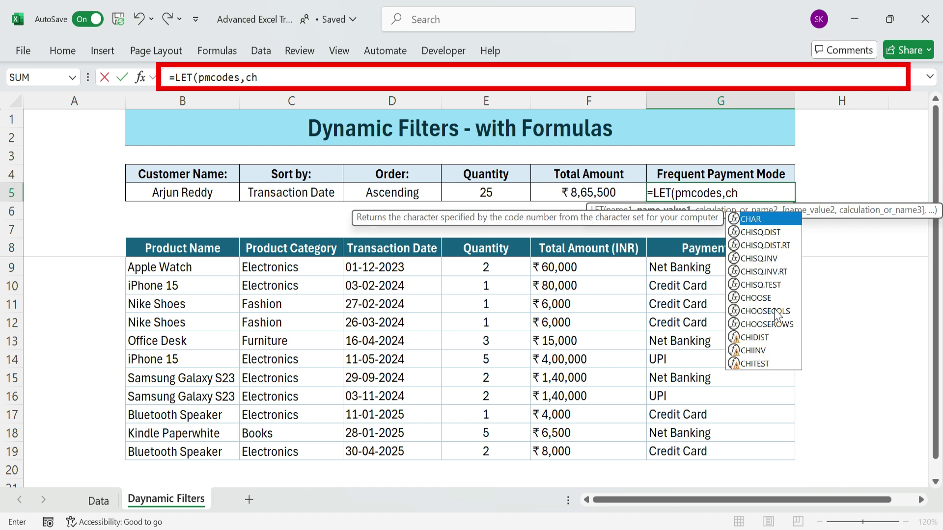
pyautogui.doubleClick(774, 308)
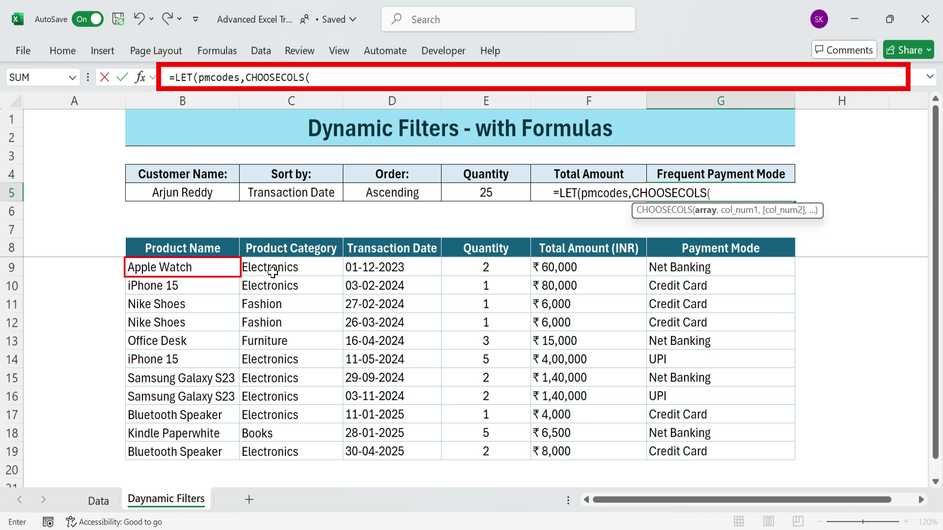
pyautogui.click(209, 265)
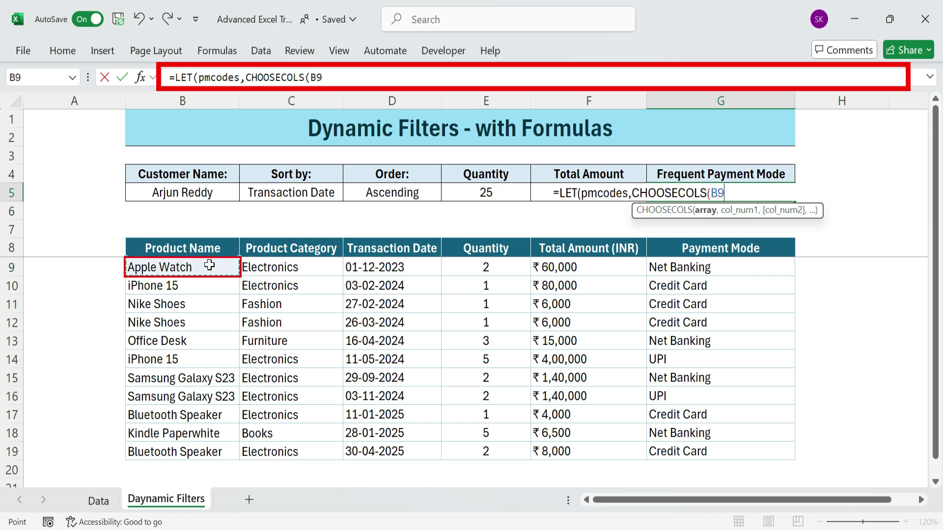
pyautogui.write('#,')
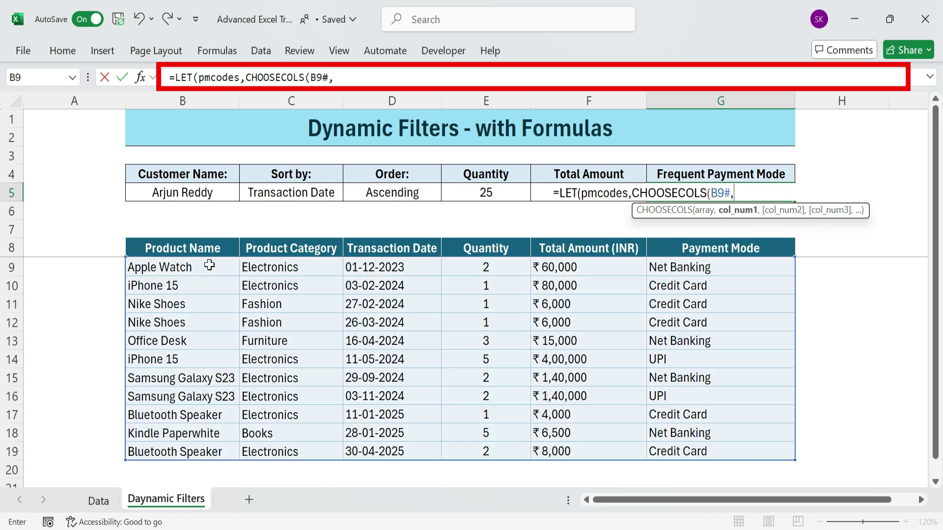
pyautogui.write('6')
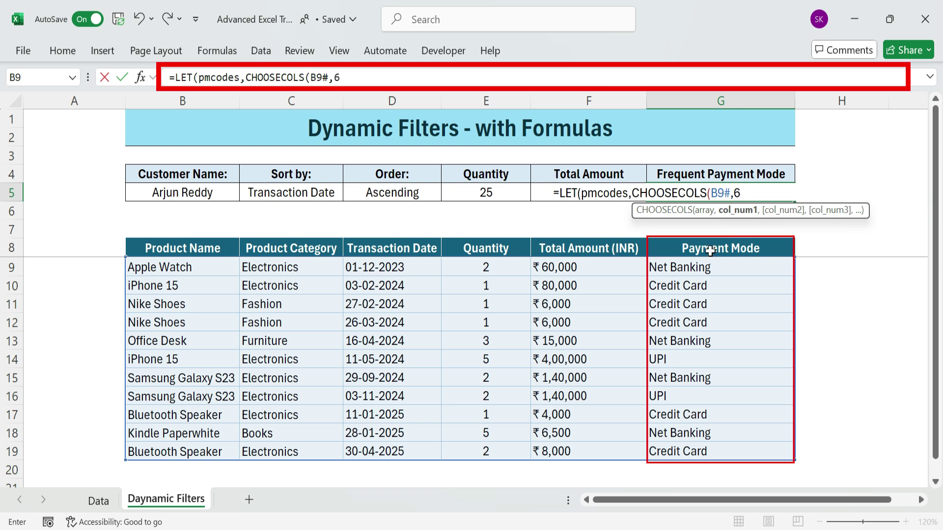
pyautogui.write('),in')
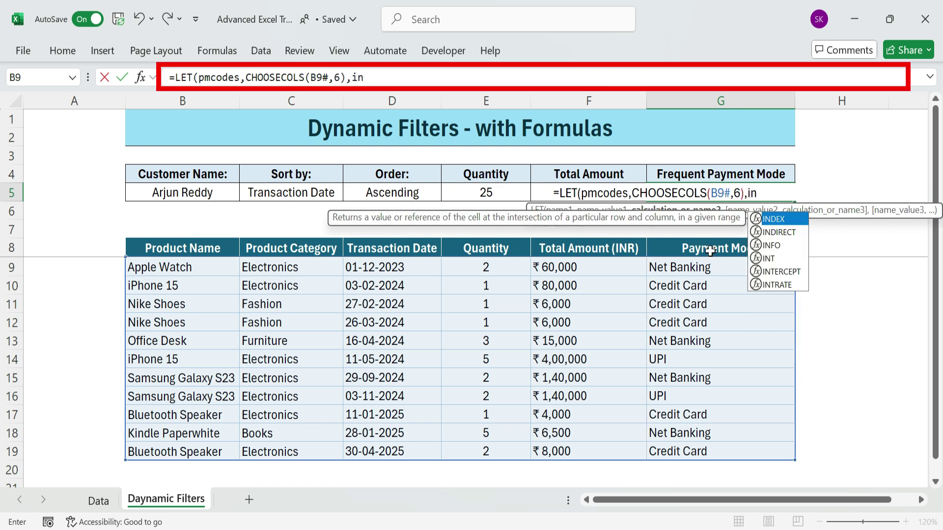
pyautogui.doubleClick(798, 219)
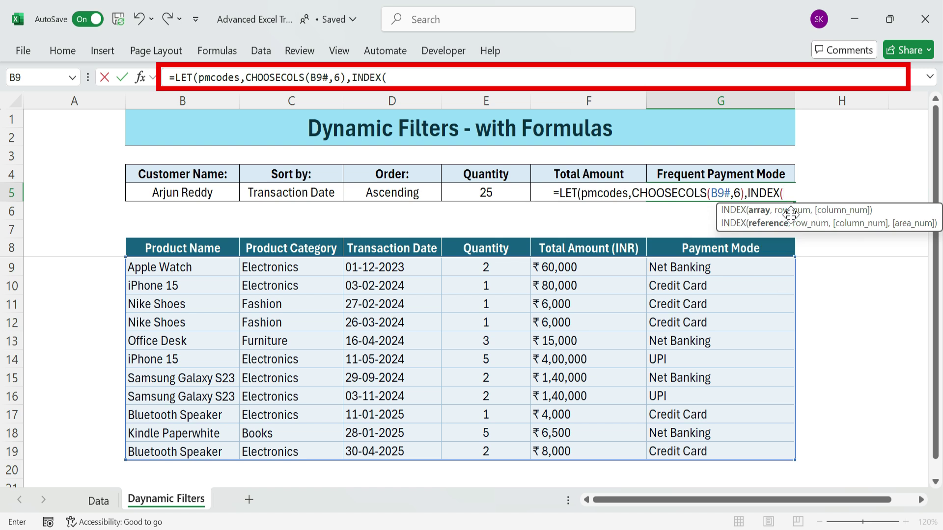
pyautogui.write('pmode')
# Fix the pmcodes typo and complete INDEX(pmodes,MODE.SNGL(MATCH(pmodes,pmodes,0))).
pyautogui.click(597, 192)
pyautogui.press('Delete')
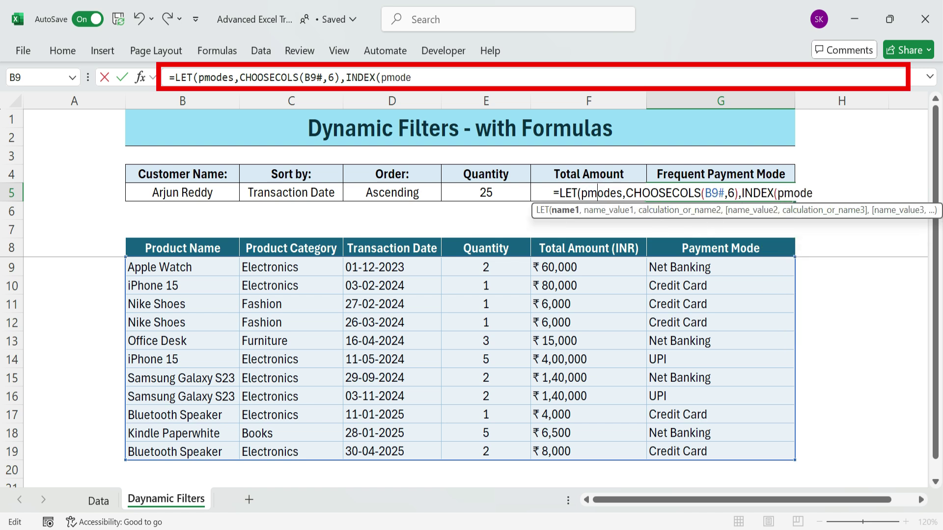
pyautogui.click(812, 193)
pyautogui.write('des,')
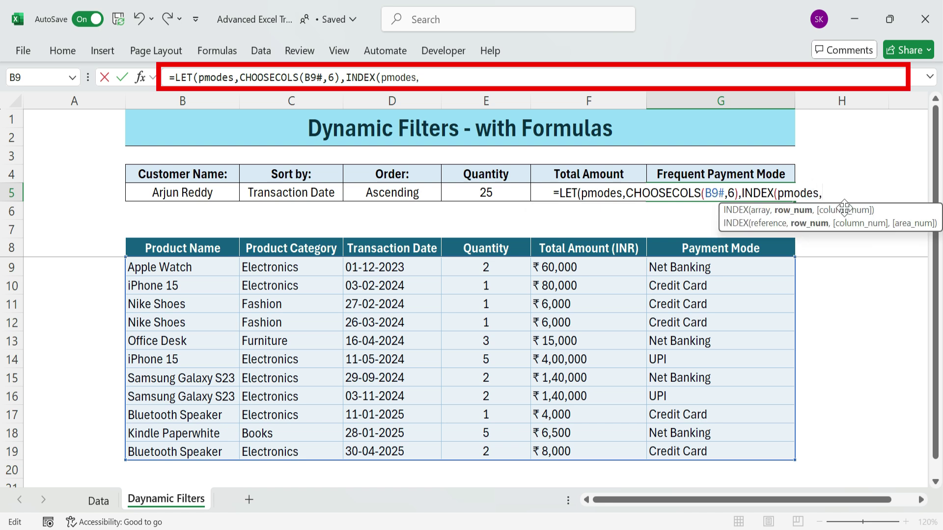
pyautogui.write('mode.')
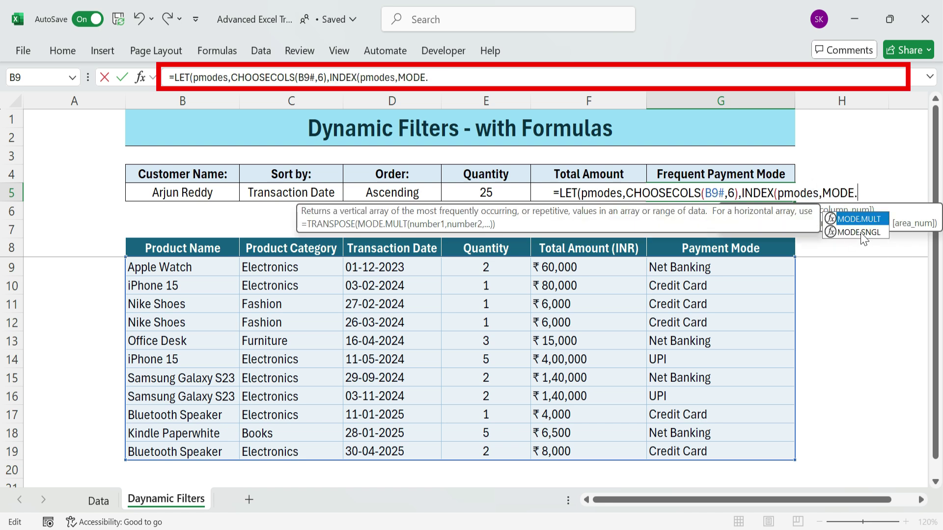
pyautogui.doubleClick(861, 232)
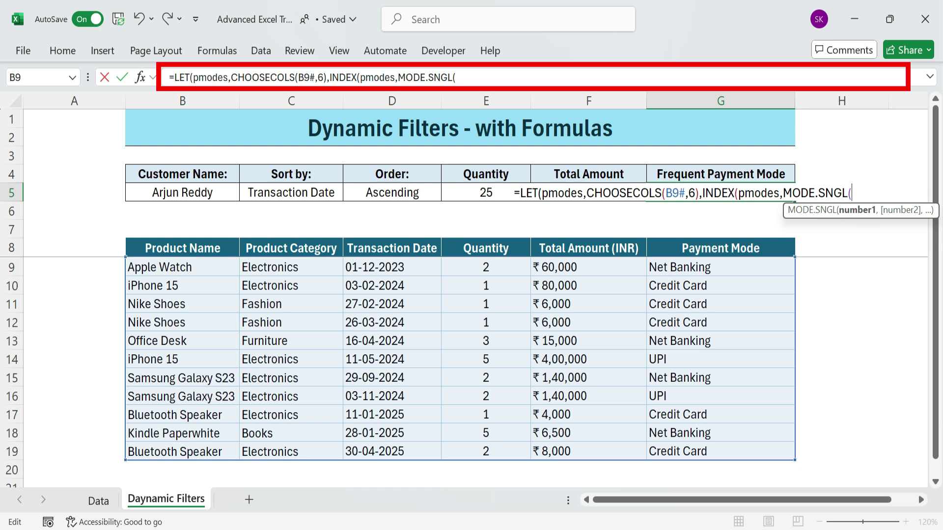
pyautogui.click(457, 77)
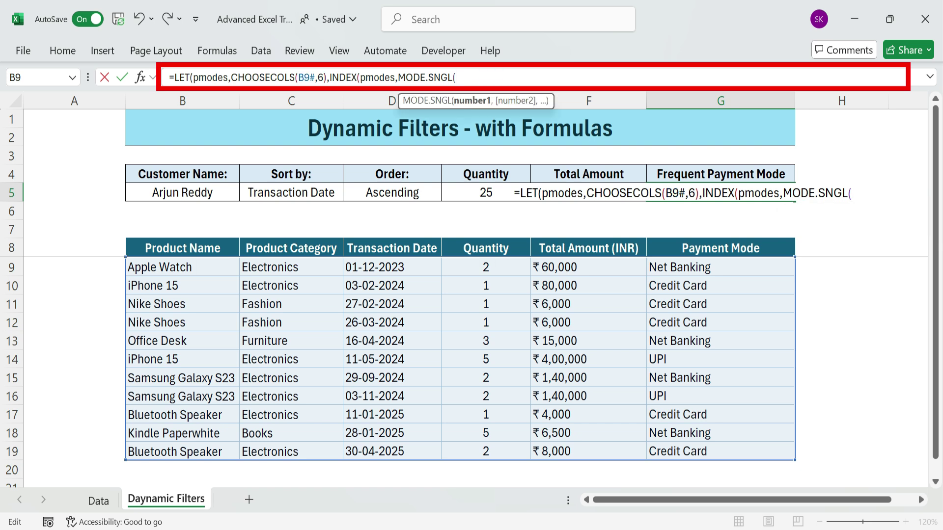
pyautogui.write('mat')
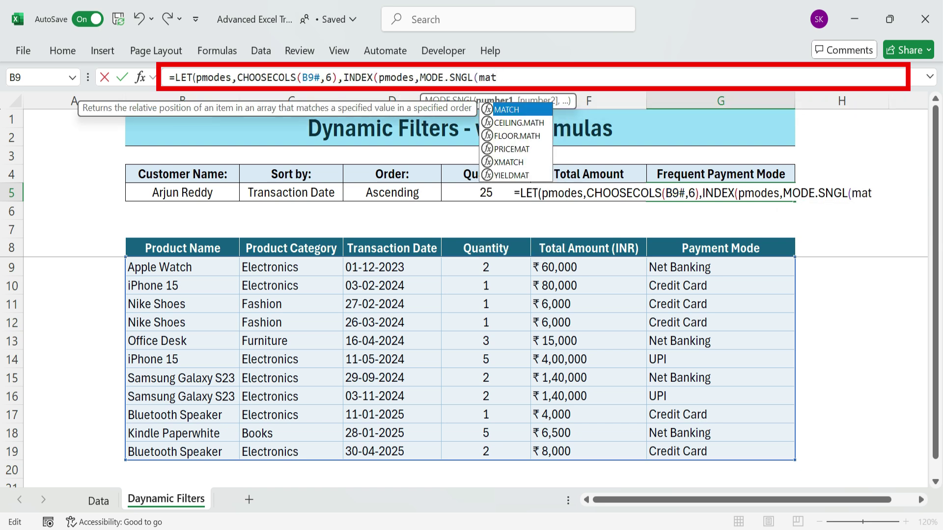
pyautogui.press('Tab')
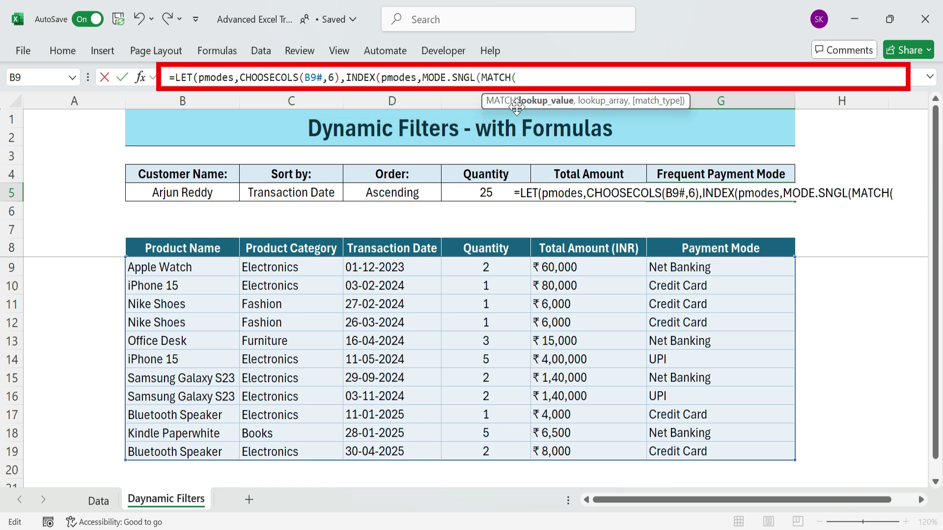
pyautogui.write('pm')
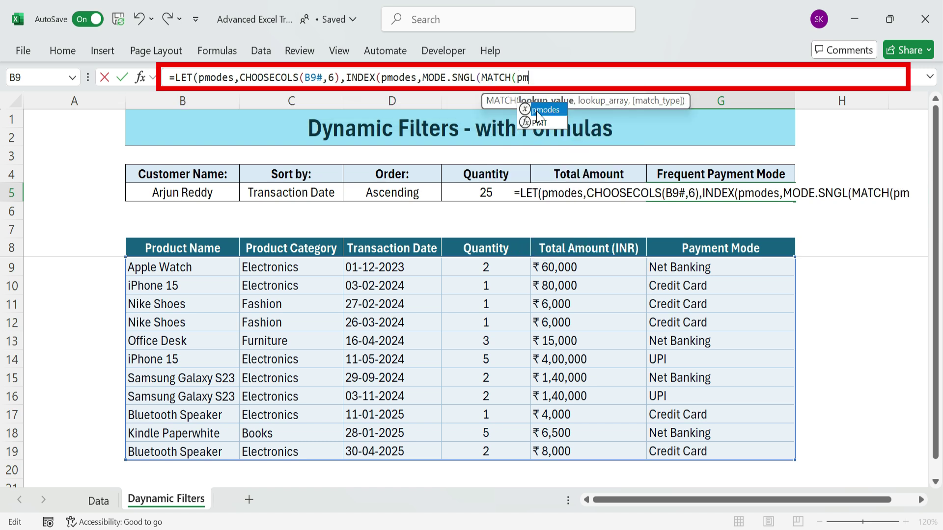
pyautogui.doubleClick(540, 110)
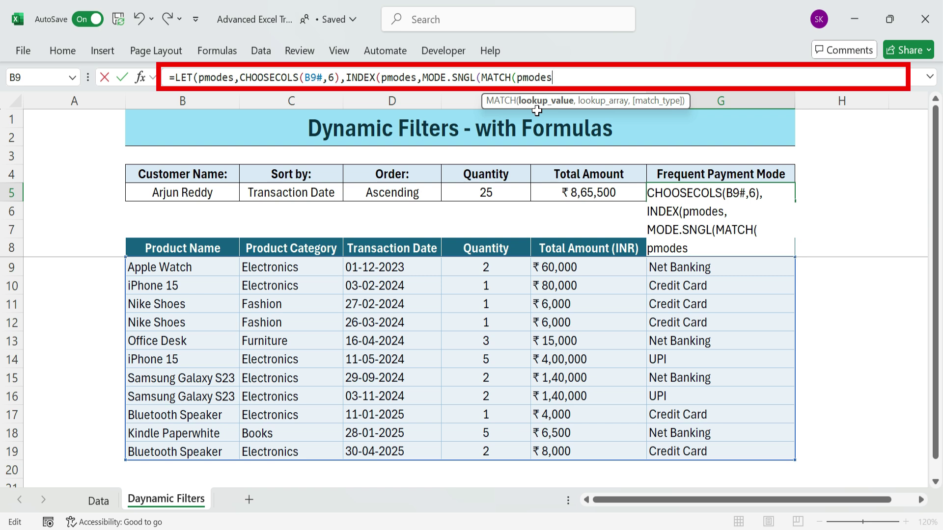
pyautogui.write(',po')
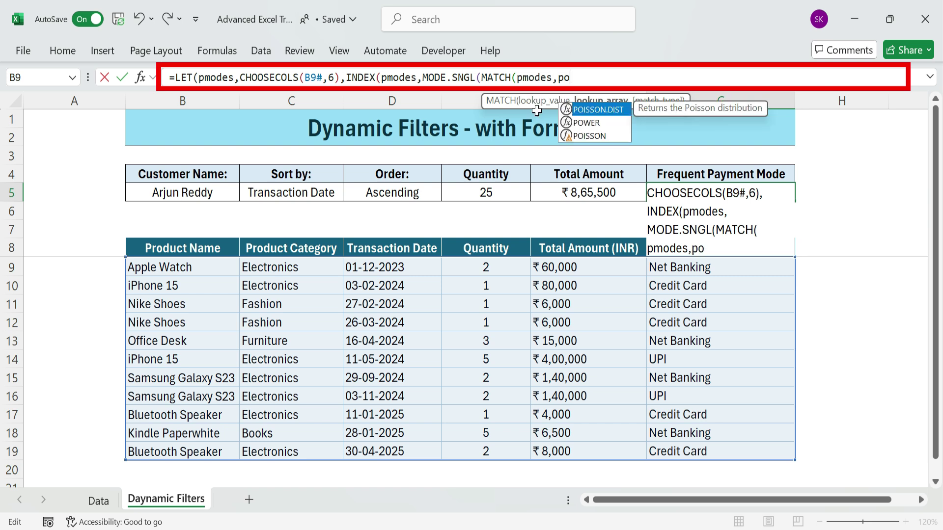
pyautogui.press('BackSpace')
pyautogui.write('modes')
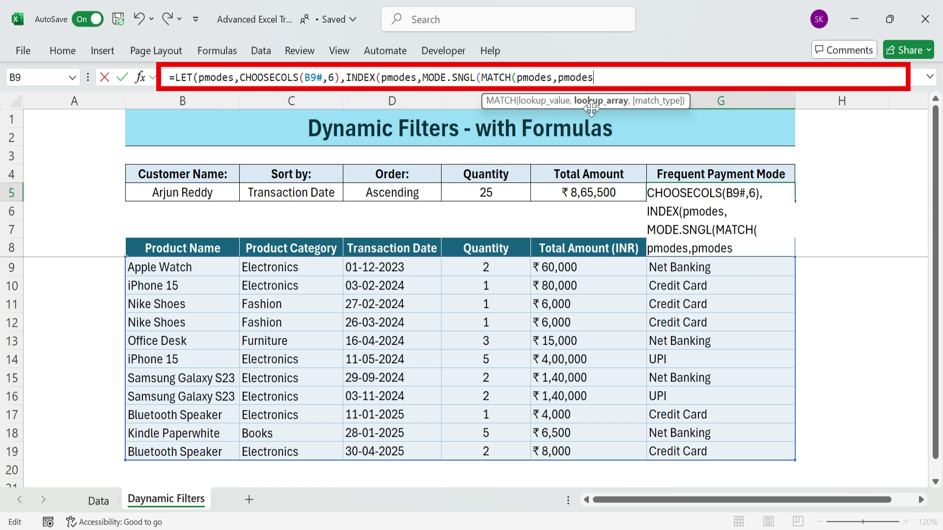
pyautogui.write(',0')
pyautogui.click(623, 82)
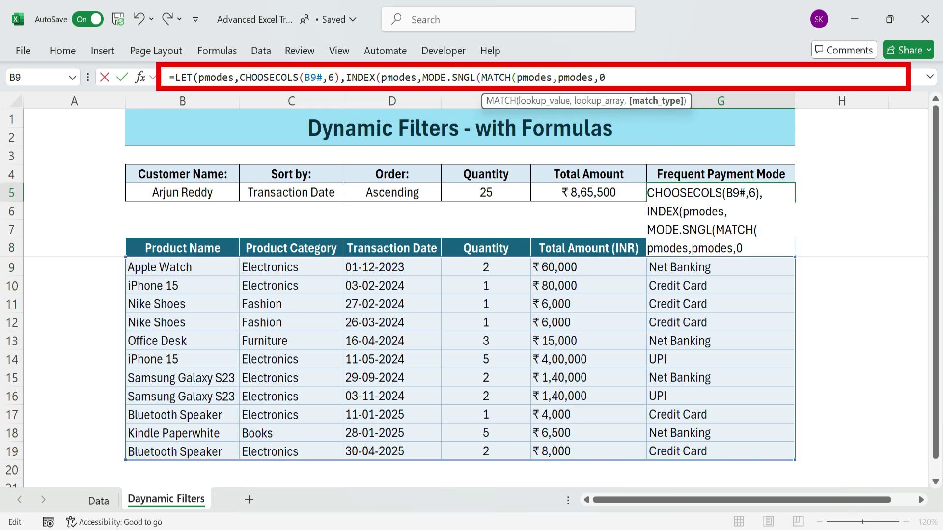
# Commit the G5 formula, which returns Credit Card, and check it against the payment mode column.
pyautogui.write('))))')
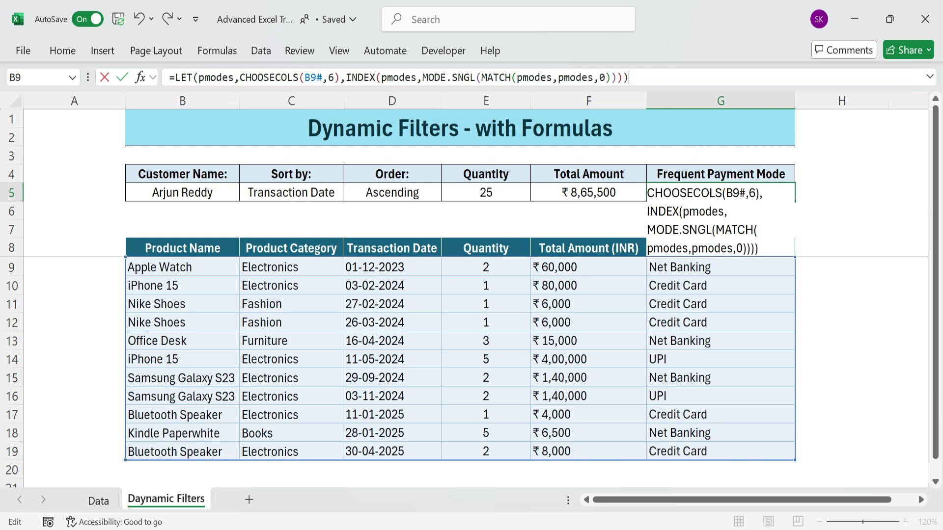
pyautogui.press('Return')
pyautogui.click(717, 293)
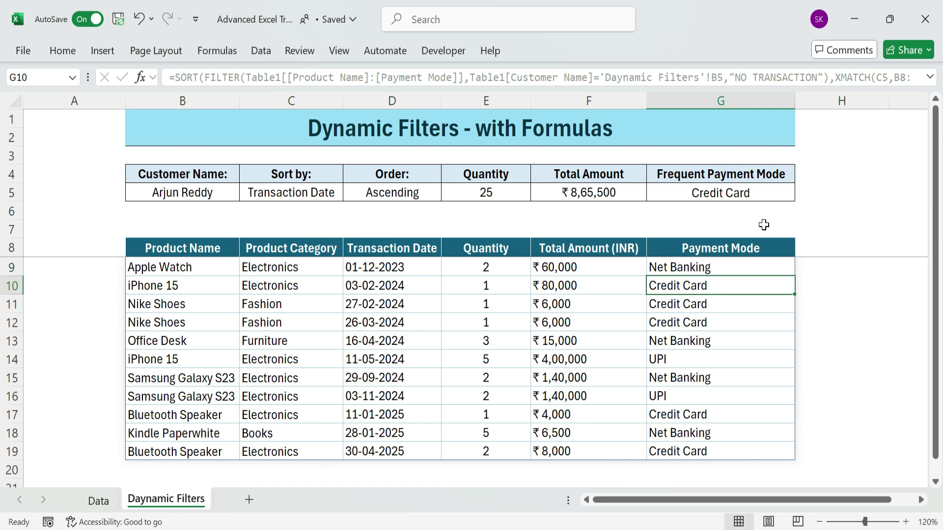
pyautogui.click(184, 194)
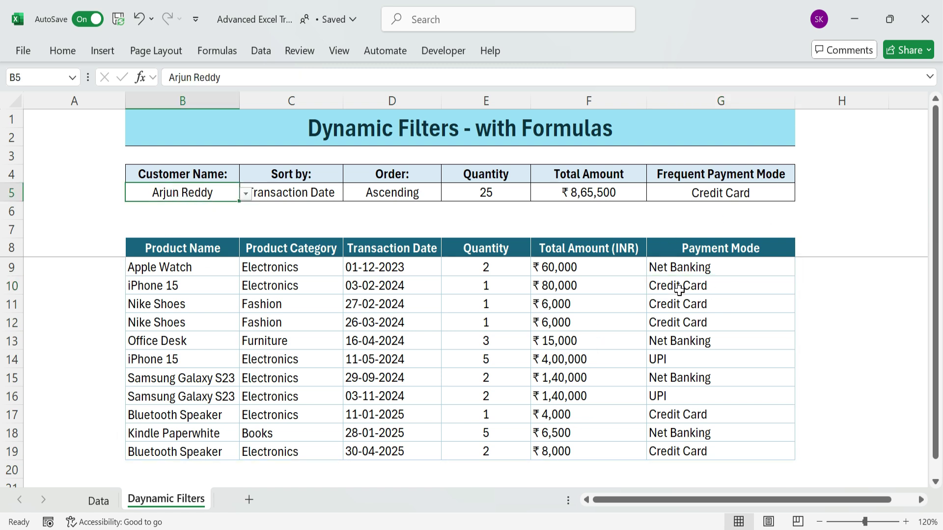
pyautogui.moveTo(679, 289); pyautogui.dragTo(677, 324)
pyautogui.moveTo(666, 449); pyautogui.dragTo(694, 265)
pyautogui.click(764, 191)
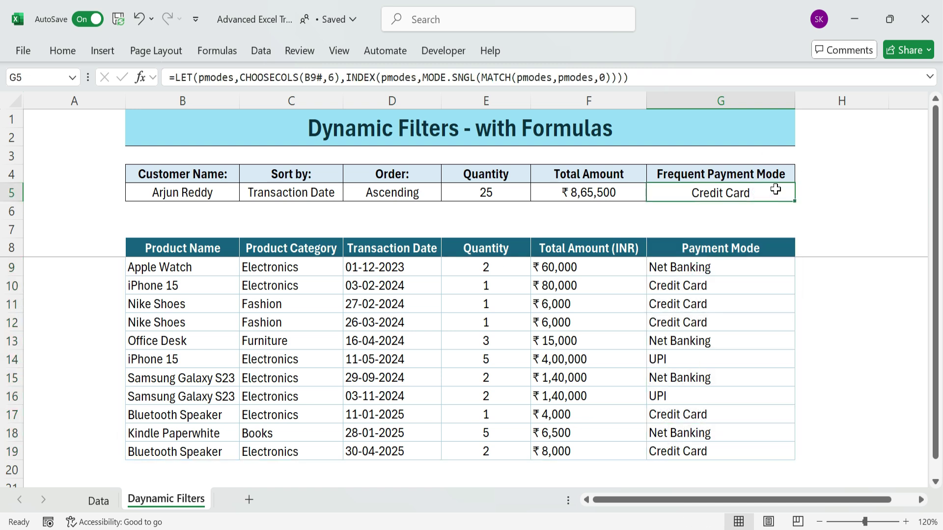
# Filter the table for two other customers from the B5 dropdown.
pyautogui.click(216, 194)
pyautogui.click(245, 194)
pyautogui.click(194, 292)
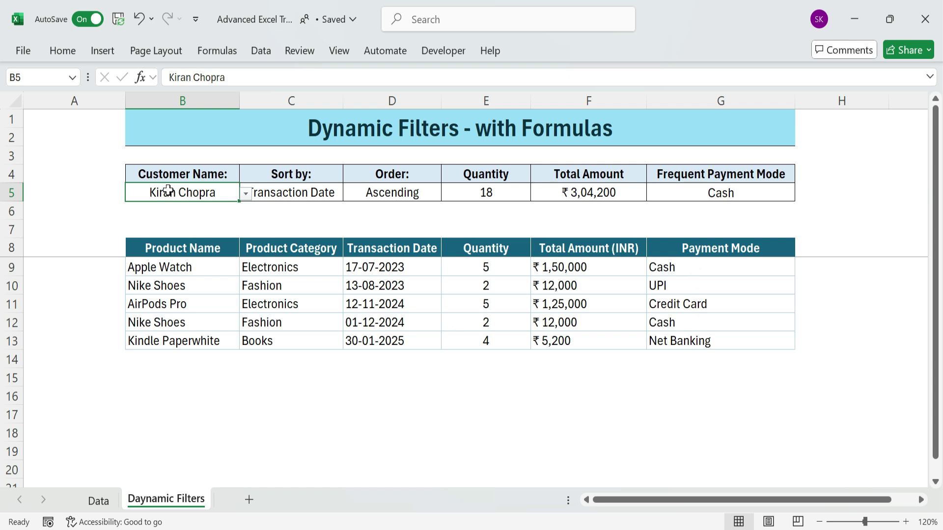
pyautogui.click(246, 194)
pyautogui.click(189, 316)
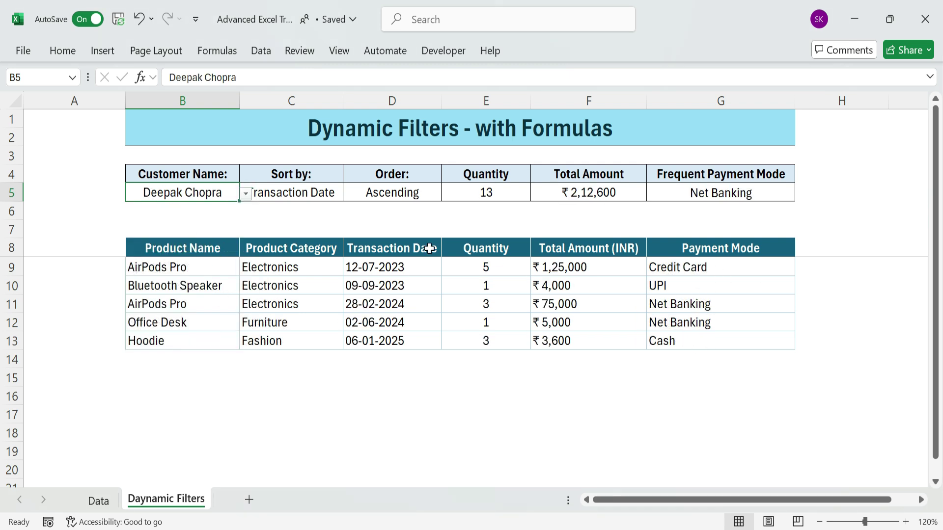
# Sort by Product Category, then by Total Amount (INR) in Descending order, and review the totals.
pyautogui.click(269, 192)
pyautogui.click(349, 194)
pyautogui.click(309, 221)
pyautogui.click(349, 194)
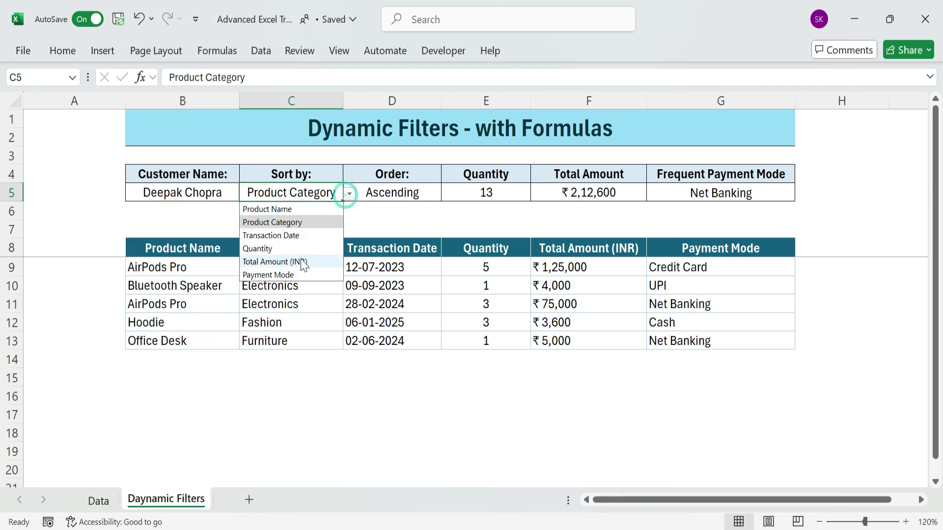
pyautogui.click(303, 262)
pyautogui.click(393, 193)
pyautogui.click(448, 194)
pyautogui.click(439, 226)
pyautogui.click(433, 193)
pyautogui.click(447, 194)
pyautogui.click(418, 220)
pyautogui.click(486, 192)
pyautogui.click(608, 193)
pyautogui.click(734, 193)
# Pick another customer, then go to the PivotTable Filters sheet.
pyautogui.click(182, 193)
pyautogui.click(247, 193)
pyautogui.click(189, 261)
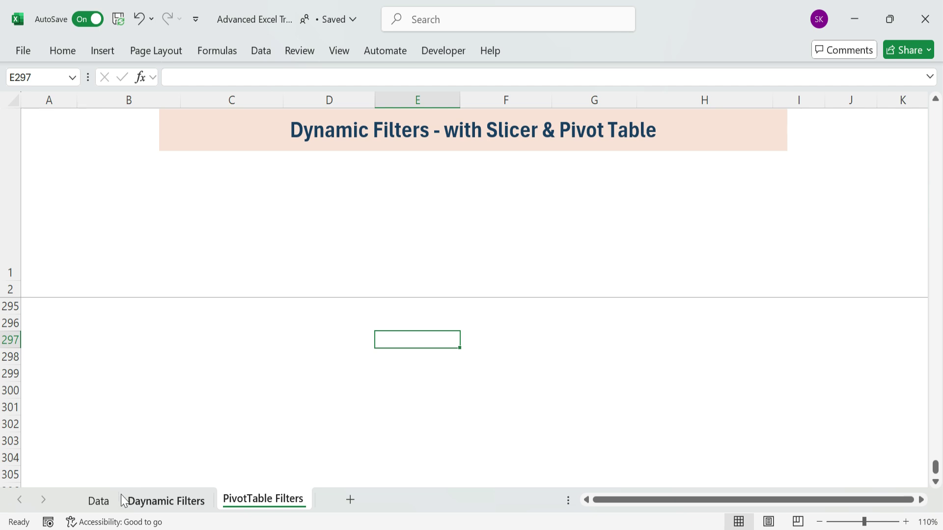
# Insert a PivotTable from the Data sheet's Table1 at 'PivotTable Filters'!$C$2 on an existing worksheet.
pyautogui.click(98, 501)
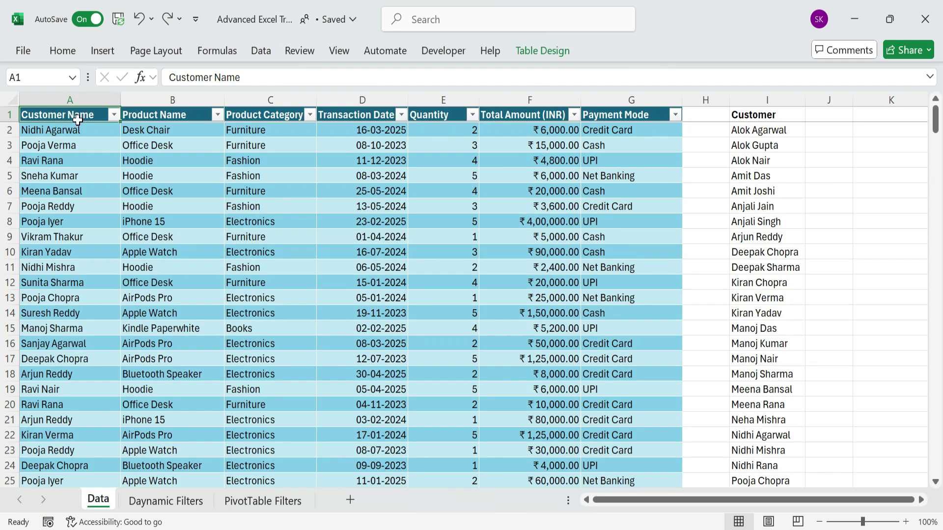
pyautogui.click(76, 128)
pyautogui.click(70, 119)
pyautogui.click(102, 50)
pyautogui.click(35, 91)
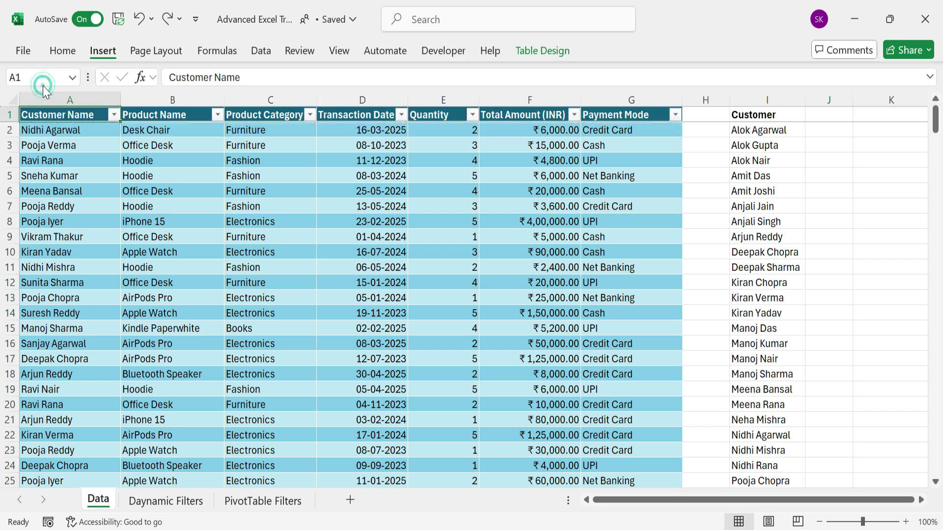
pyautogui.click(393, 329)
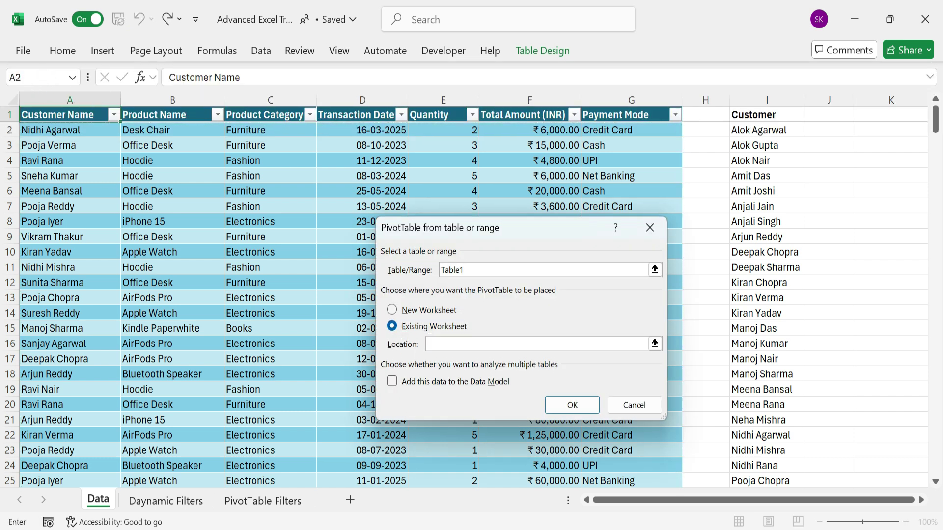
pyautogui.click(244, 506)
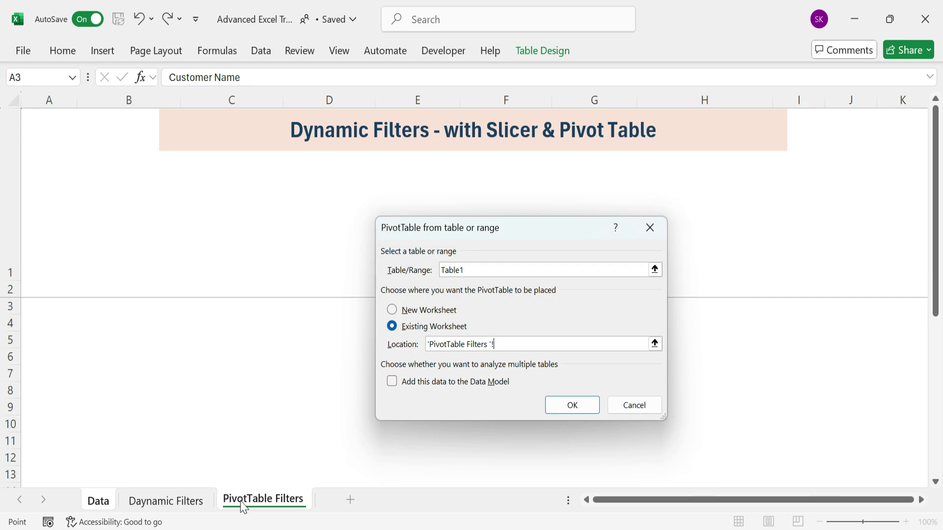
pyautogui.click(166, 290)
pyautogui.click(190, 290)
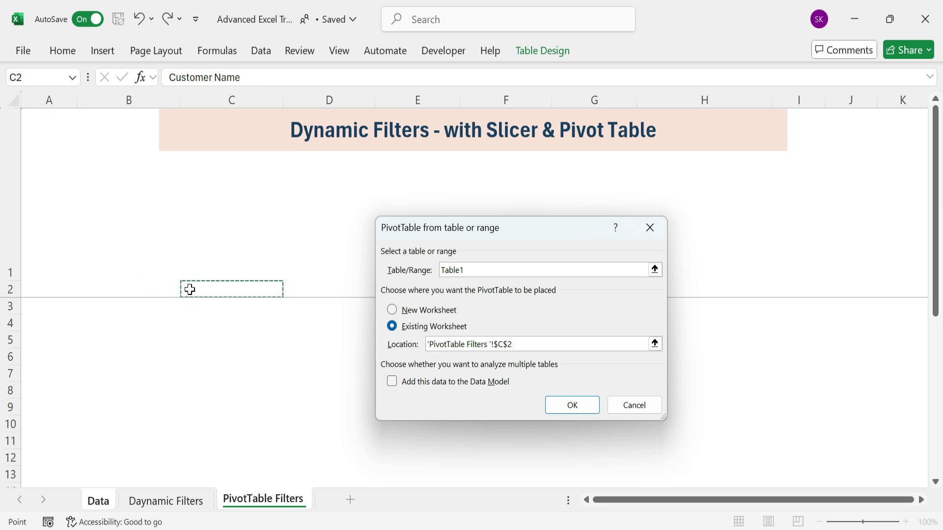
pyautogui.click(573, 405)
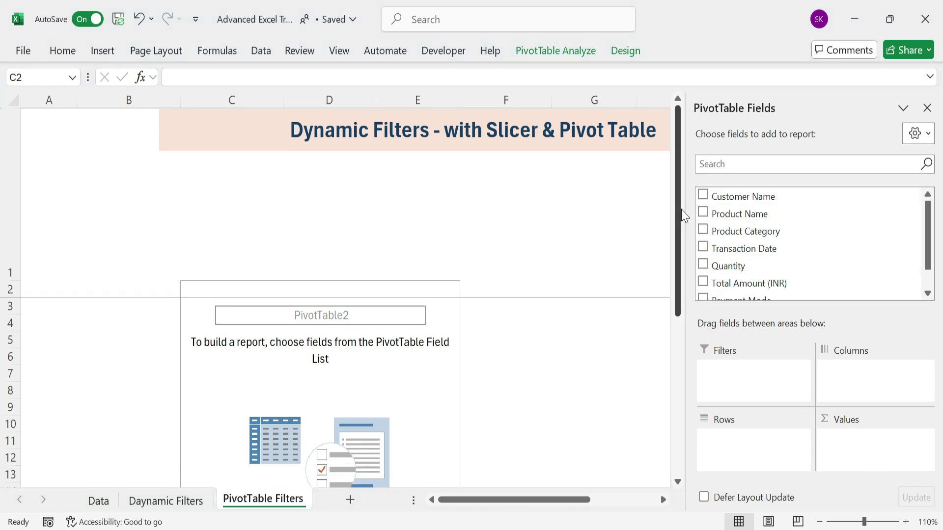
# Add Product Name, Product Category and Transaction Date as pivot rows and remove the automatic date groupings.
pyautogui.click(704, 213)
pyautogui.click(703, 231)
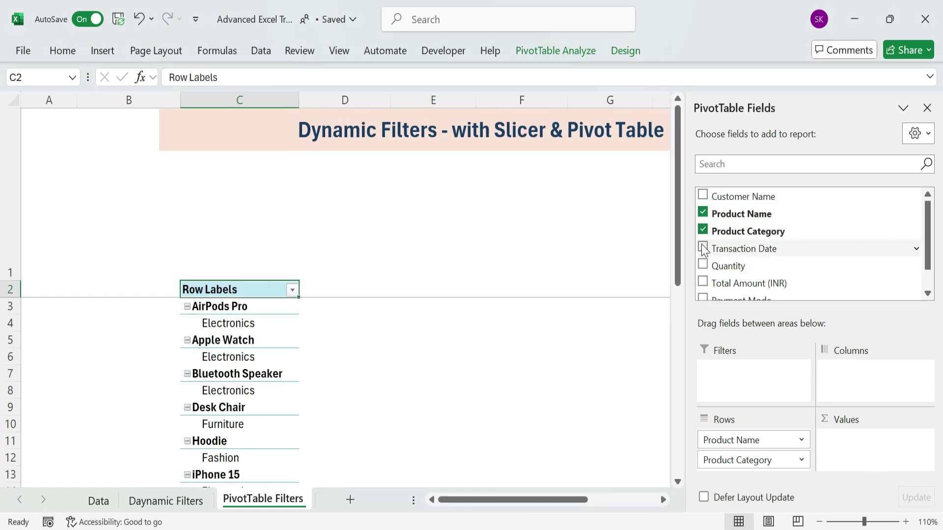
pyautogui.click(704, 248)
pyautogui.scroll(-2, 737, 275)
pyautogui.click(704, 273)
pyautogui.click(703, 256)
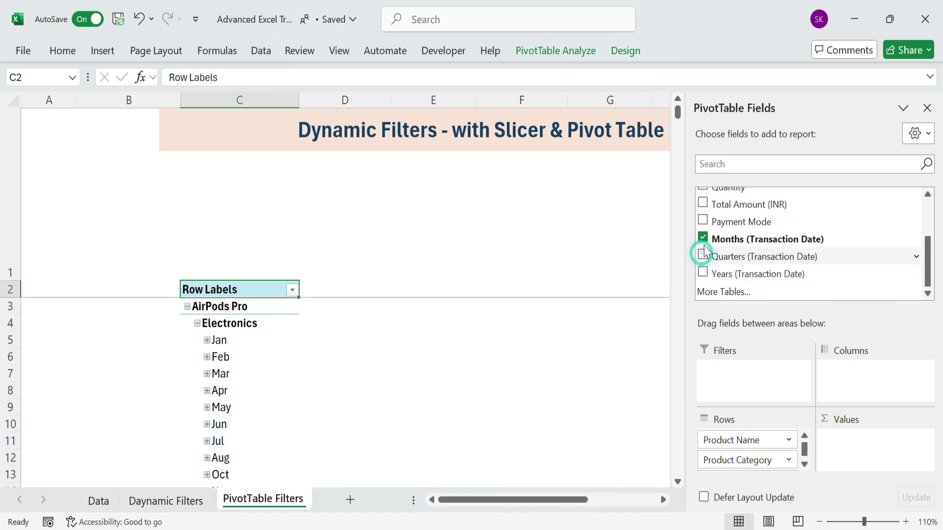
pyautogui.click(703, 239)
# Add Quantity and Total Amount (INR) as pivot values and Payment Mode as a row field.
pyautogui.click(704, 266)
pyautogui.click(703, 283)
pyautogui.scroll(-1, 786, 261)
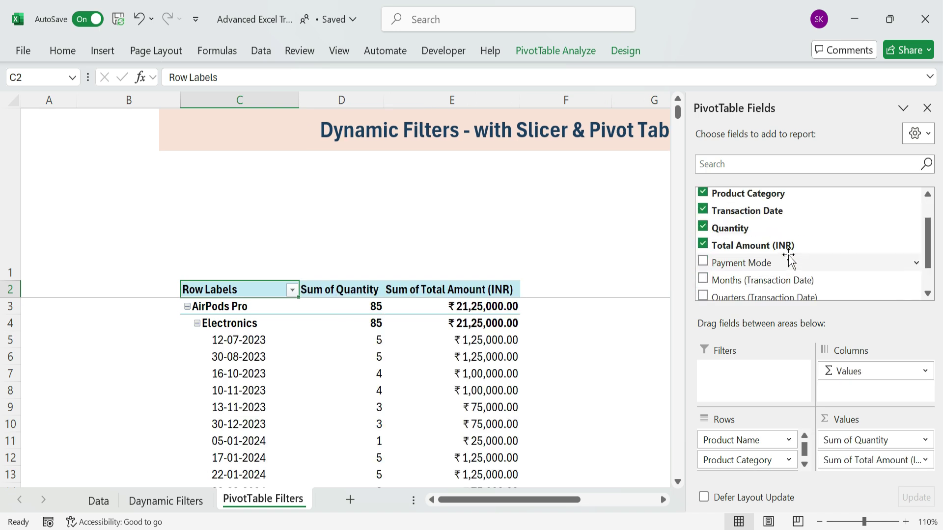
pyautogui.click(703, 261)
pyautogui.scroll(1, 813, 243)
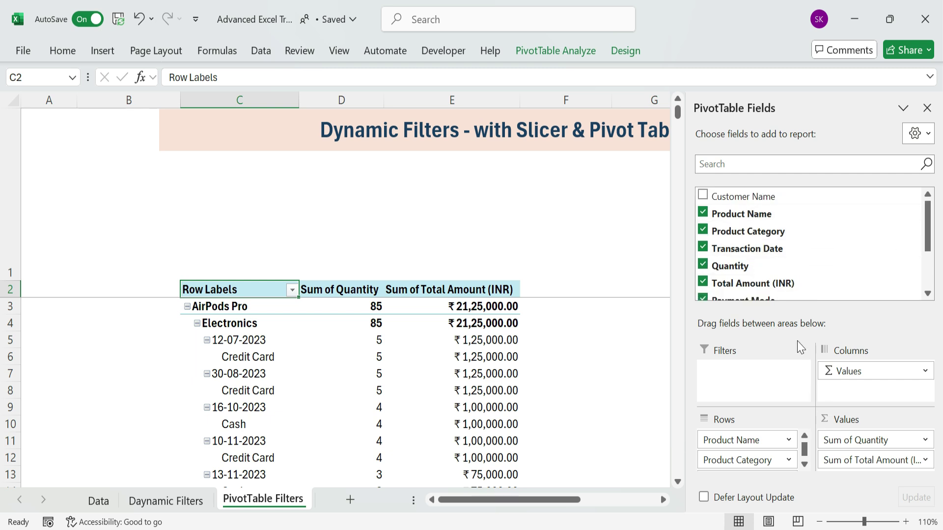
pyautogui.scroll(-2, 786, 245)
pyautogui.scroll(2, 786, 238)
pyautogui.click(626, 52)
pyautogui.click(121, 106)
# Show the pivot in tabular form with no subtotals and item labels repeated on every row.
pyautogui.click(175, 209)
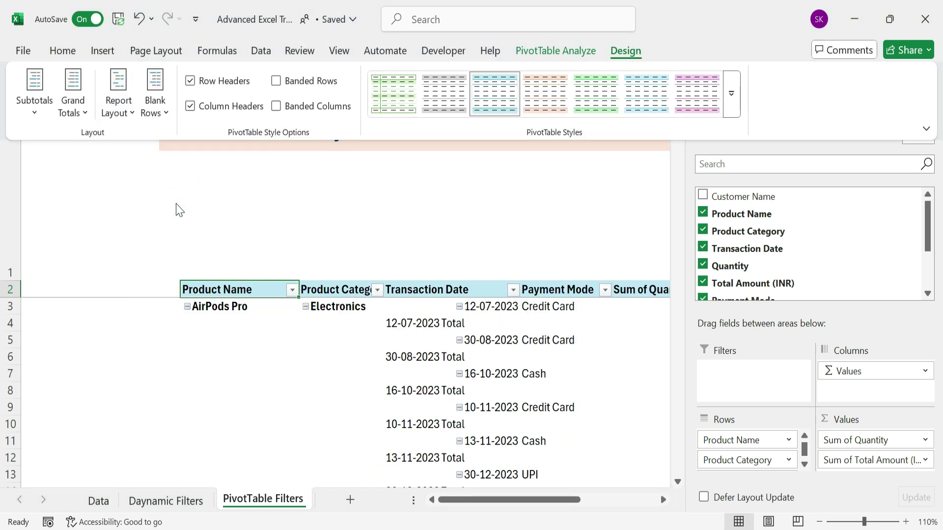
pyautogui.click(36, 108)
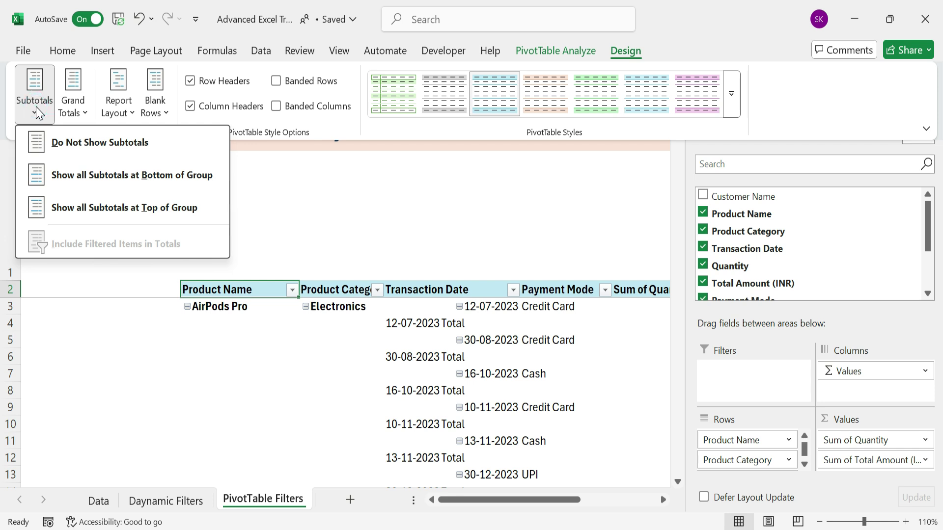
pyautogui.click(98, 144)
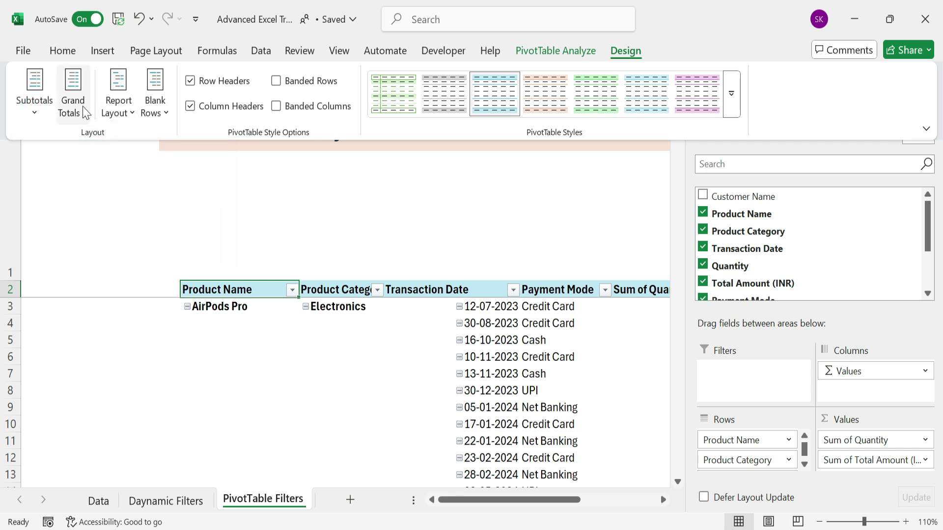
pyautogui.click(119, 105)
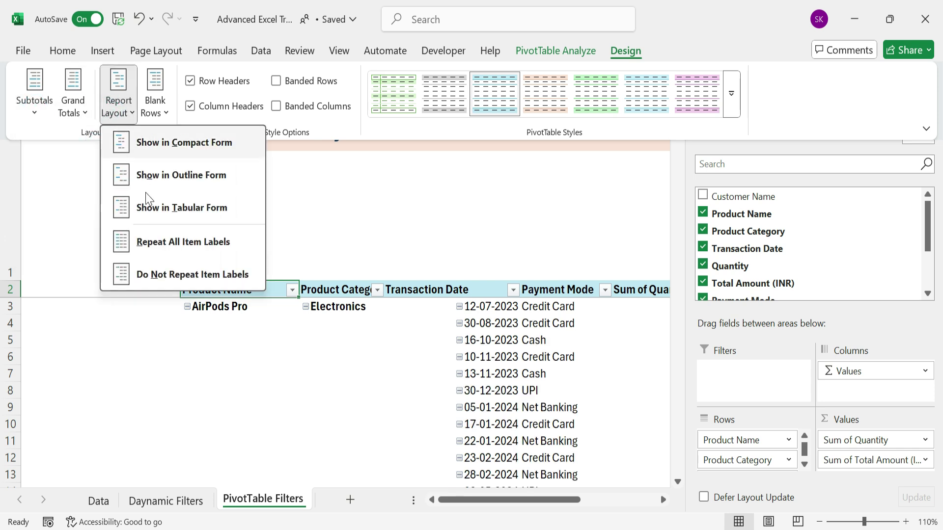
pyautogui.click(158, 243)
# Collapse the ribbon and close the PivotTable Fields pane to review the finished pivot.
pyautogui.hotkey('ctrl', 'F1')
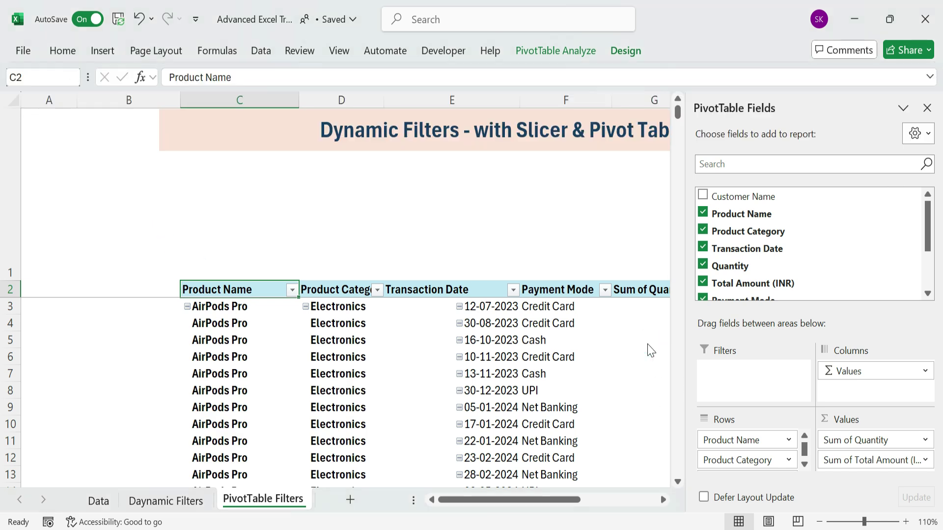
pyautogui.click(927, 105)
pyautogui.click(727, 324)
pyautogui.scroll(-7, 486, 349)
pyautogui.scroll(-20, 486, 349)
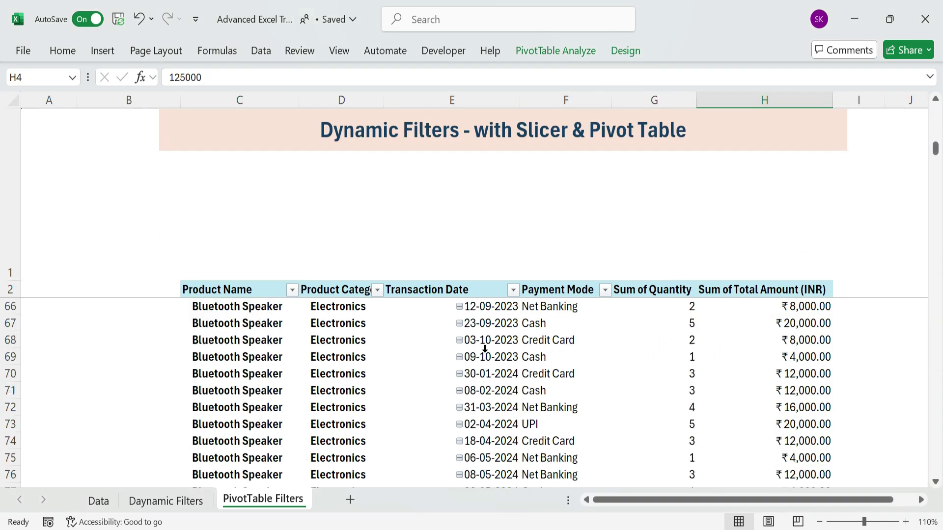
pyautogui.scroll(19, 485, 349)
pyautogui.scroll(8, 485, 349)
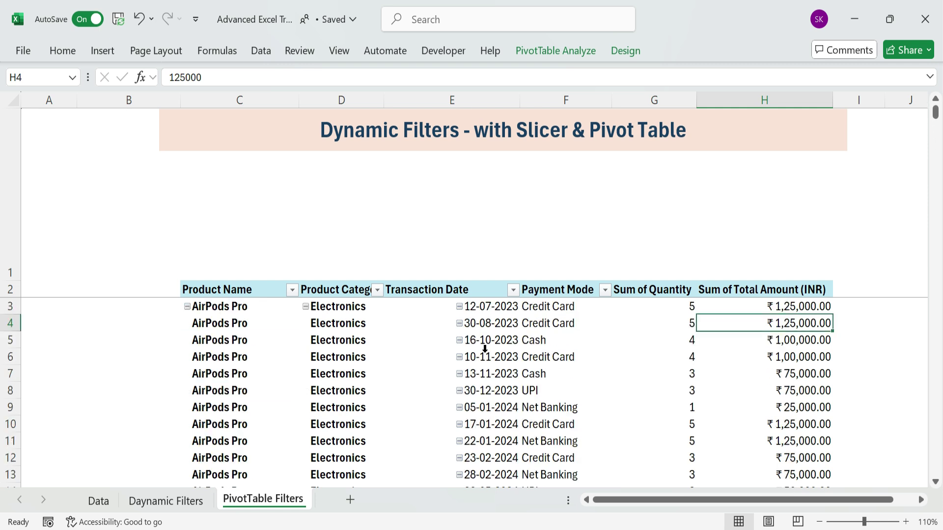
# Insert a Customer Name slicer for the pivot table and move it over the pivot.
pyautogui.click(240, 290)
pyautogui.click(339, 50)
pyautogui.click(102, 50)
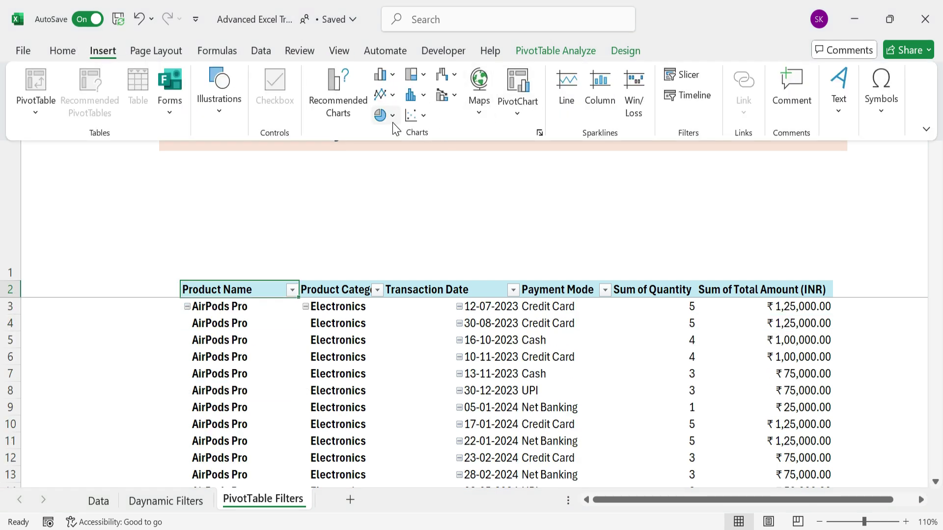
pyautogui.click(683, 75)
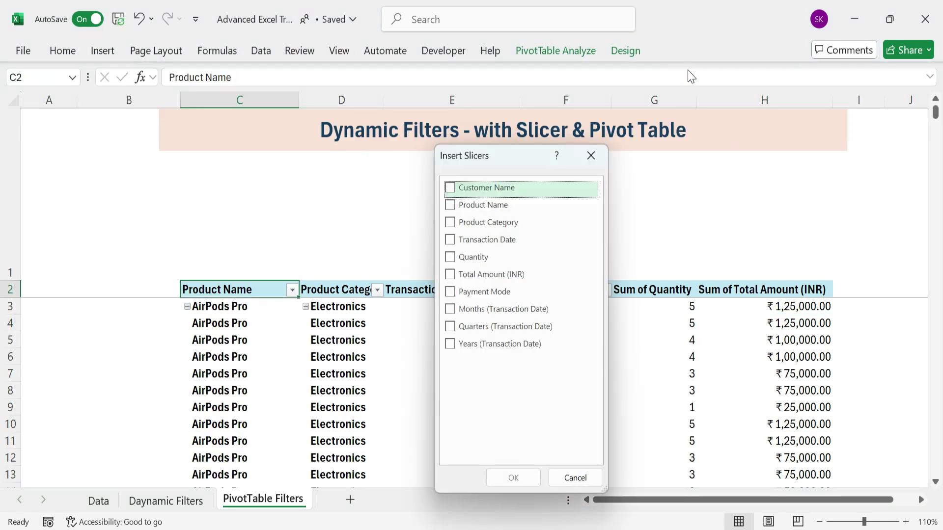
pyautogui.click(452, 188)
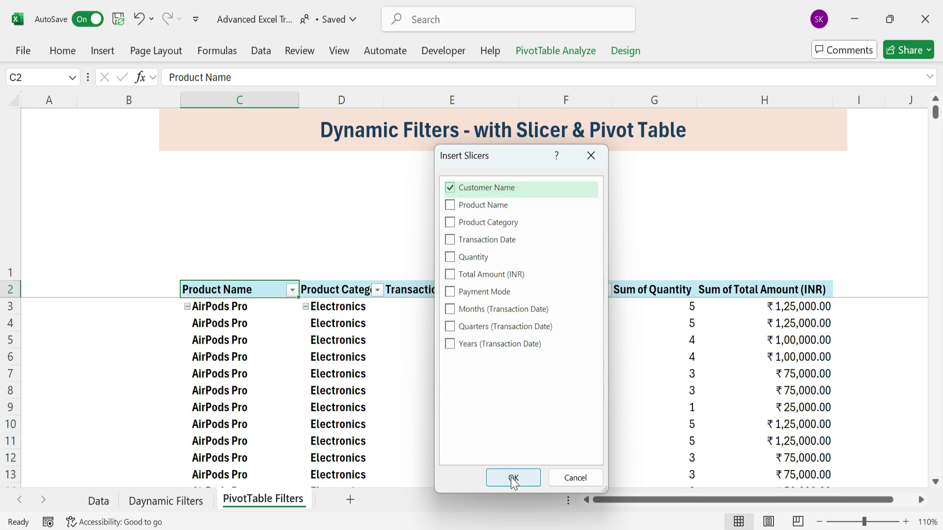
pyautogui.click(512, 477)
pyautogui.moveTo(454, 120); pyautogui.dragTo(224, 169)
# Keep the ribbon permanently showing and apply the orange style to the slicer.
pyautogui.doubleClick(269, 167)
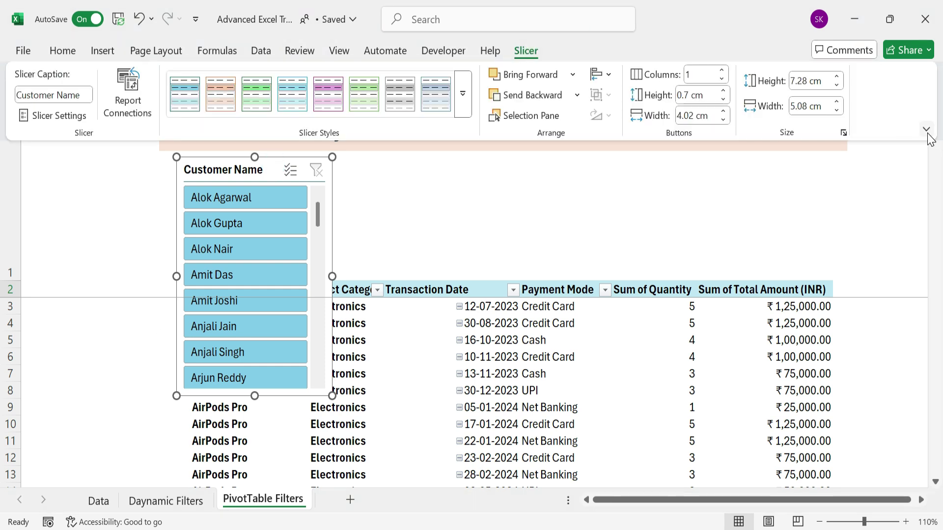
pyautogui.click(926, 129)
pyautogui.click(860, 221)
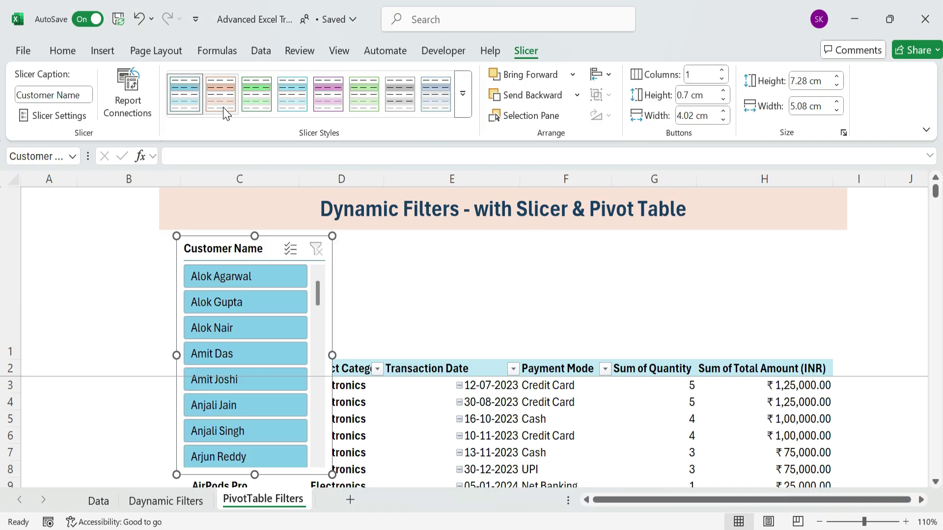
pyautogui.click(222, 107)
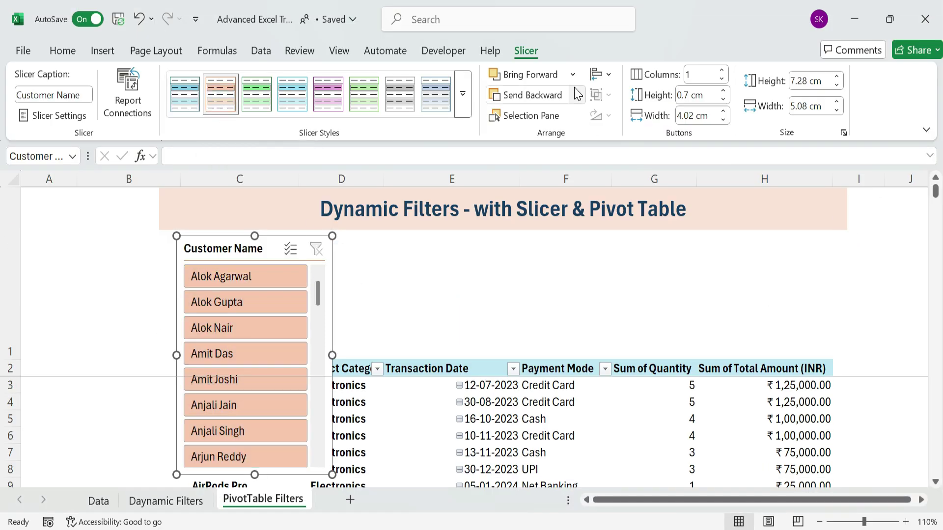
# Give the slicer 5 columns and widen it above the pivot so full names fit.
pyautogui.click(721, 71)
pyautogui.click(721, 72)
pyautogui.click(721, 72)
pyautogui.moveTo(533, 353); pyautogui.dragTo(811, 353)
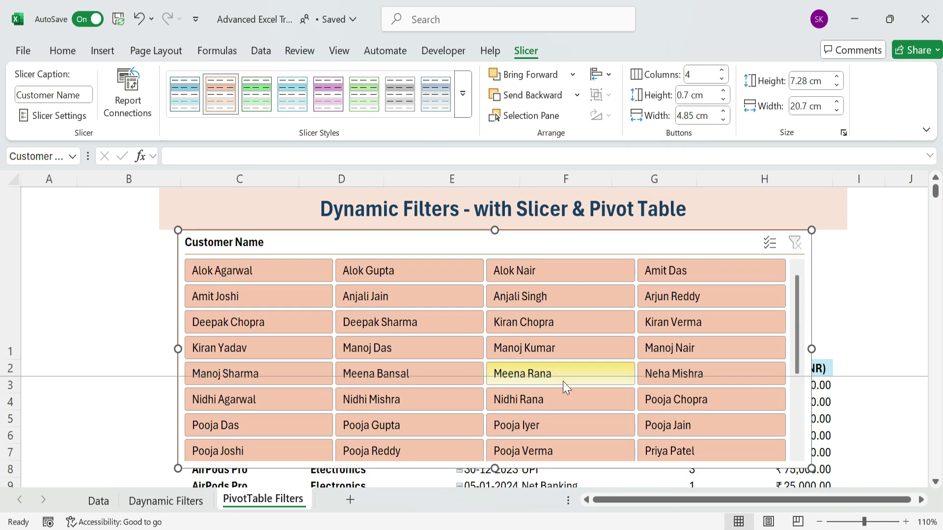
pyautogui.click(721, 71)
pyautogui.scroll(-3, 491, 344)
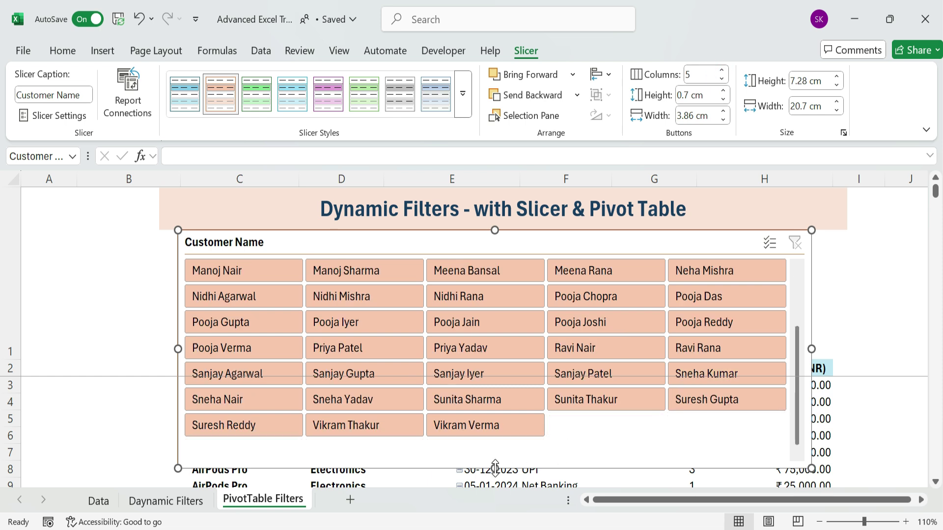
pyautogui.moveTo(494, 468); pyautogui.dragTo(495, 355)
pyautogui.click(881, 384)
pyautogui.scroll(-4, 754, 312)
pyautogui.scroll(4, 775, 307)
# Filter the pivot table to a single customer using the slicer.
pyautogui.click(926, 130)
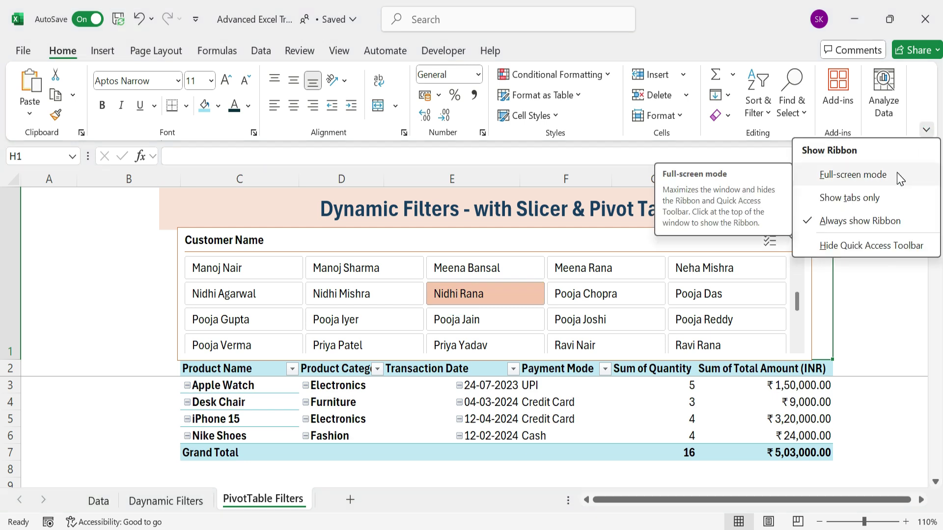
pyautogui.click(900, 179)
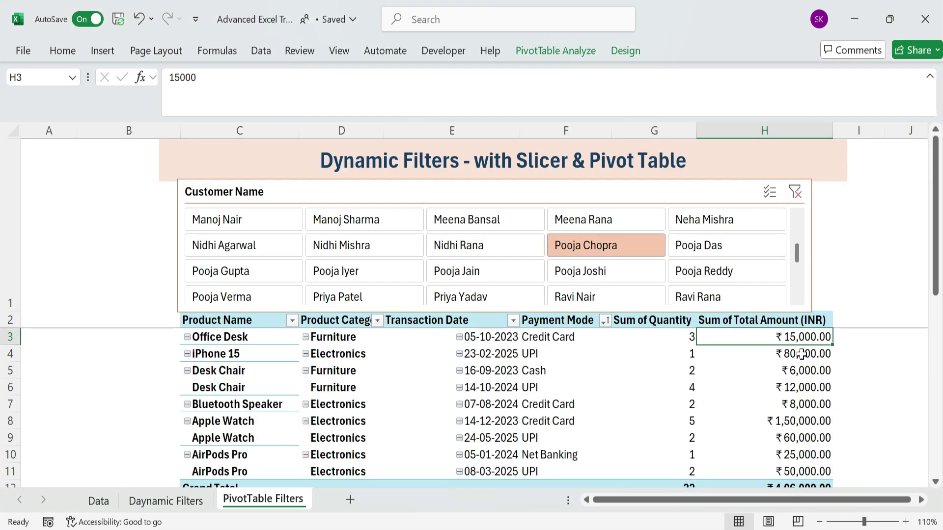
pyautogui.click(802, 354)
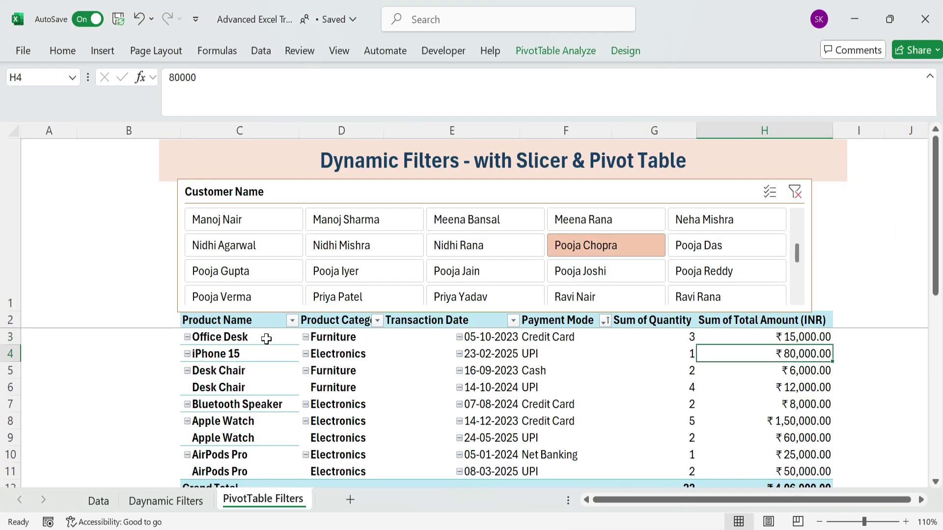
pyautogui.click(266, 337)
# Sort products descending by Sum of Total Amount (INR), then check the H3:H11 amount total.
pyautogui.rightClick(266, 340)
pyautogui.moveTo(424, 278)
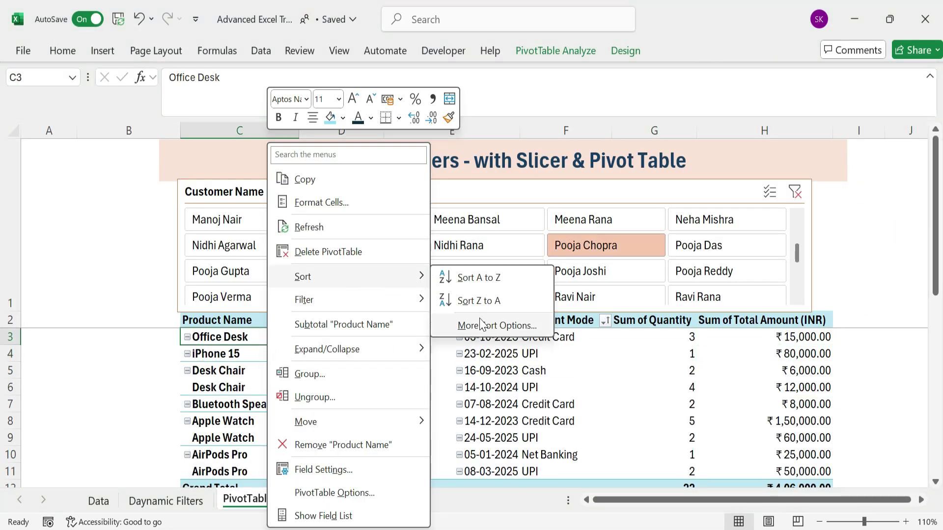
pyautogui.click(479, 324)
pyautogui.click(417, 270)
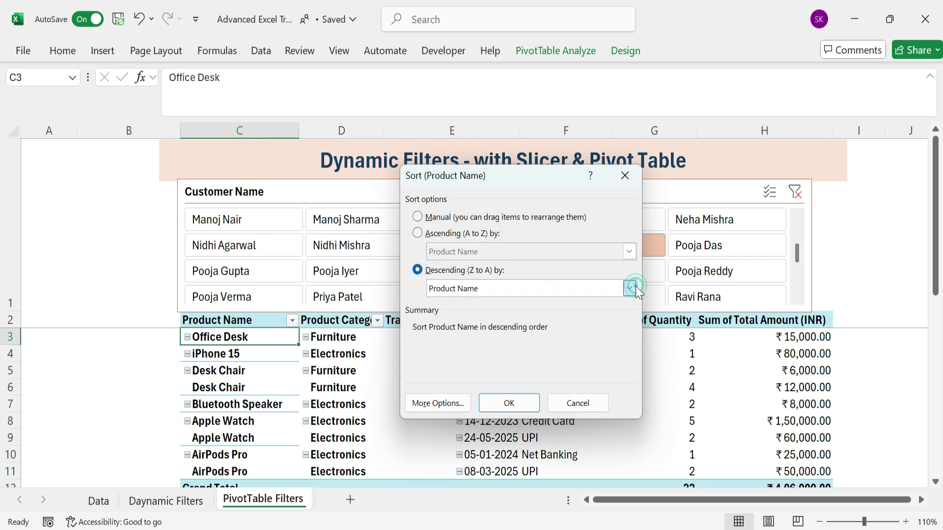
pyautogui.click(629, 289)
pyautogui.click(522, 326)
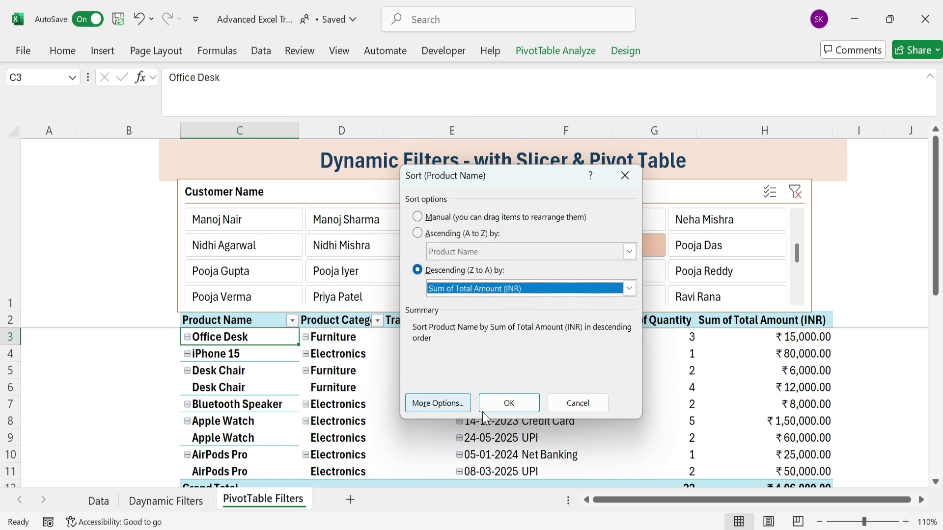
pyautogui.click(438, 403)
pyautogui.click(550, 423)
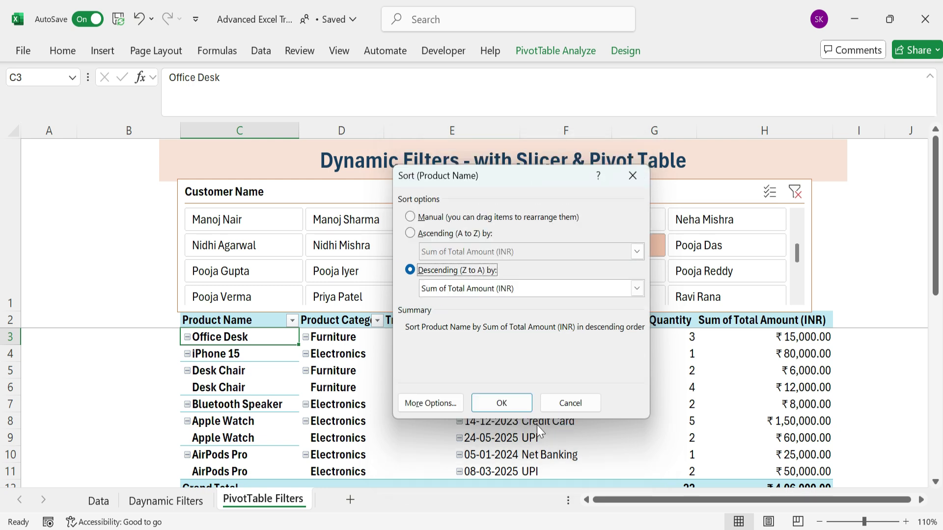
pyautogui.click(503, 400)
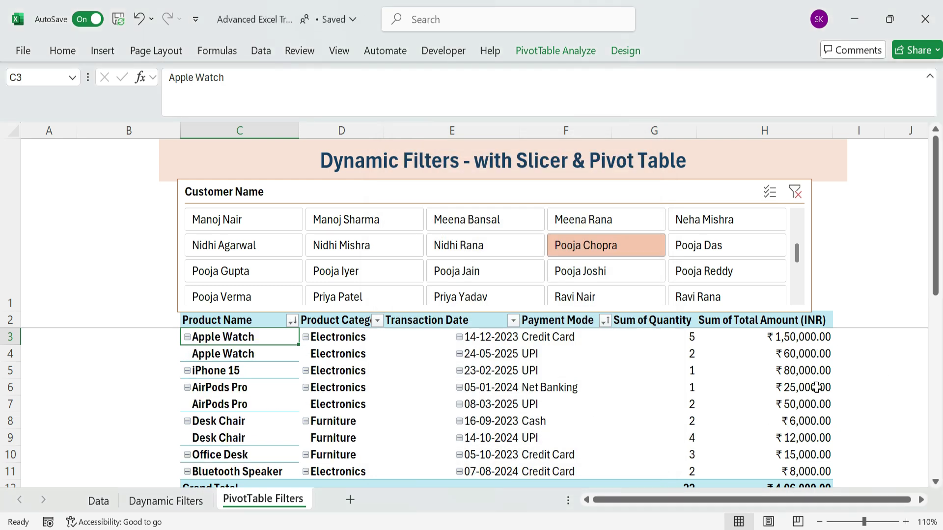
pyautogui.moveTo(795, 339); pyautogui.dragTo(789, 464)
pyautogui.click(867, 369)
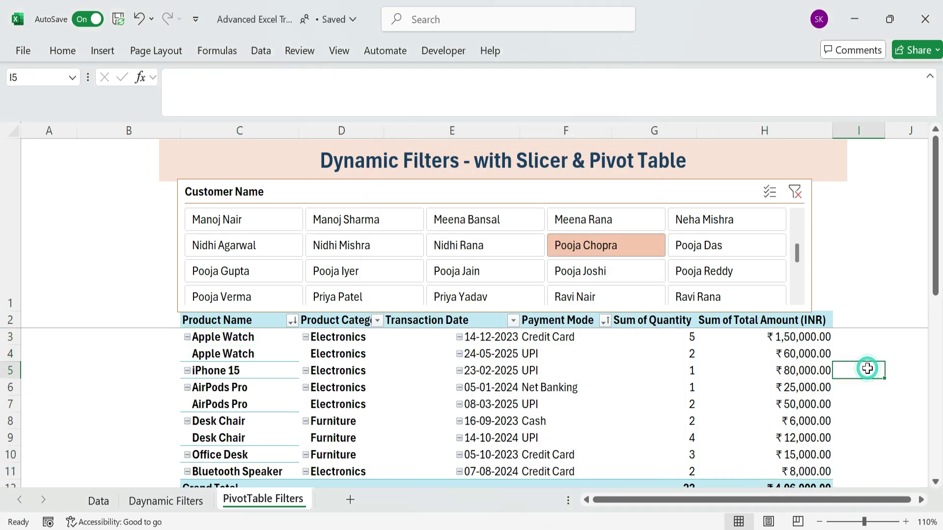
# Try several customers in the slicer, then clear the customer filter to show all rows.
pyautogui.click(359, 243)
pyautogui.click(437, 268)
pyautogui.click(366, 244)
pyautogui.click(592, 240)
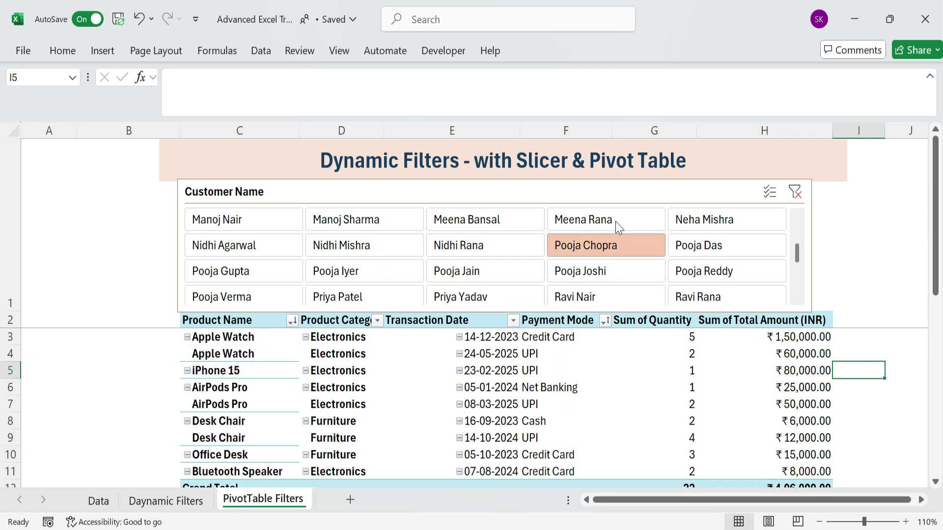
pyautogui.click(795, 192)
pyautogui.scroll(-12, 596, 407)
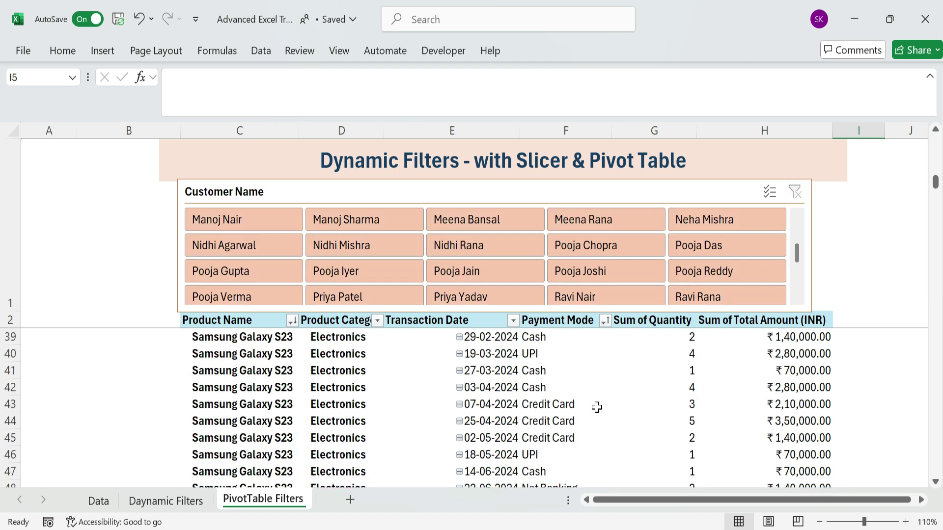
pyautogui.scroll(12, 602, 406)
# Collapse the formula bar and select an empty cell away from the pivot.
pyautogui.click(930, 76)
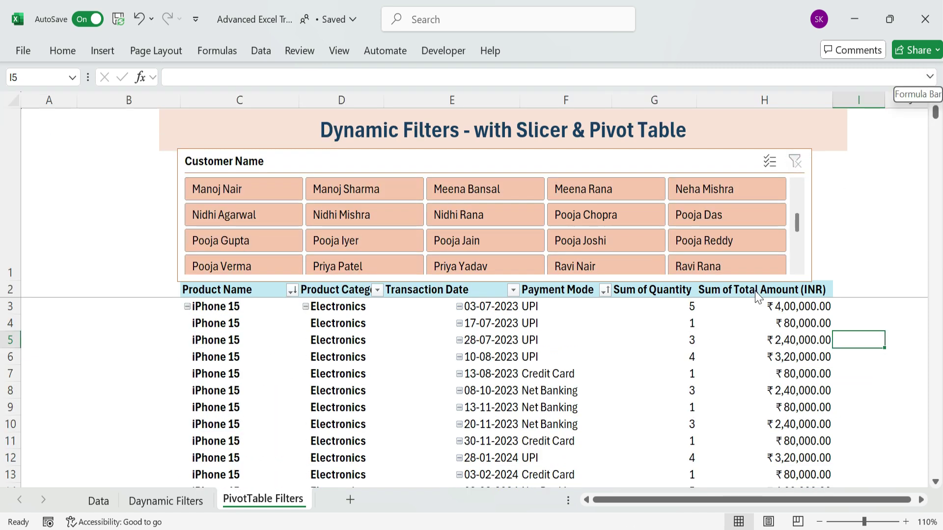
pyautogui.scroll(-3, 523, 380)
pyautogui.scroll(3, 523, 379)
pyautogui.click(892, 232)
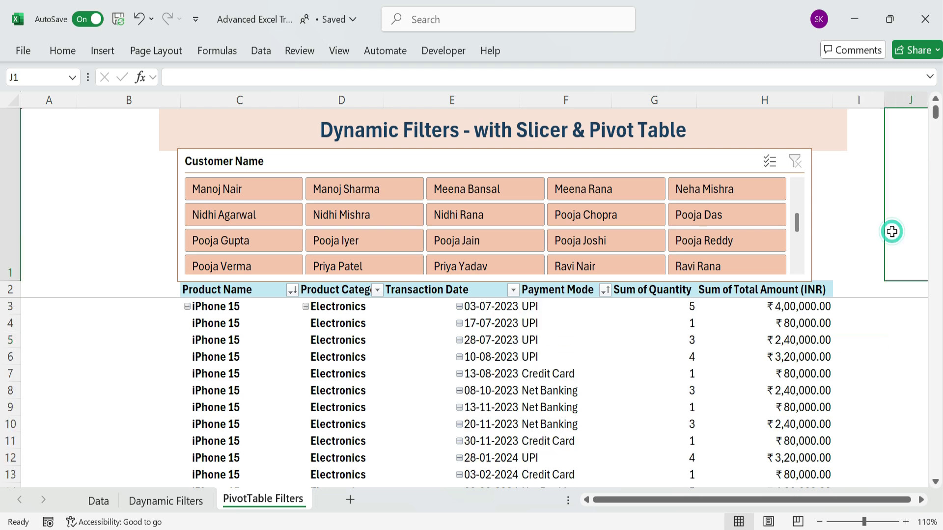